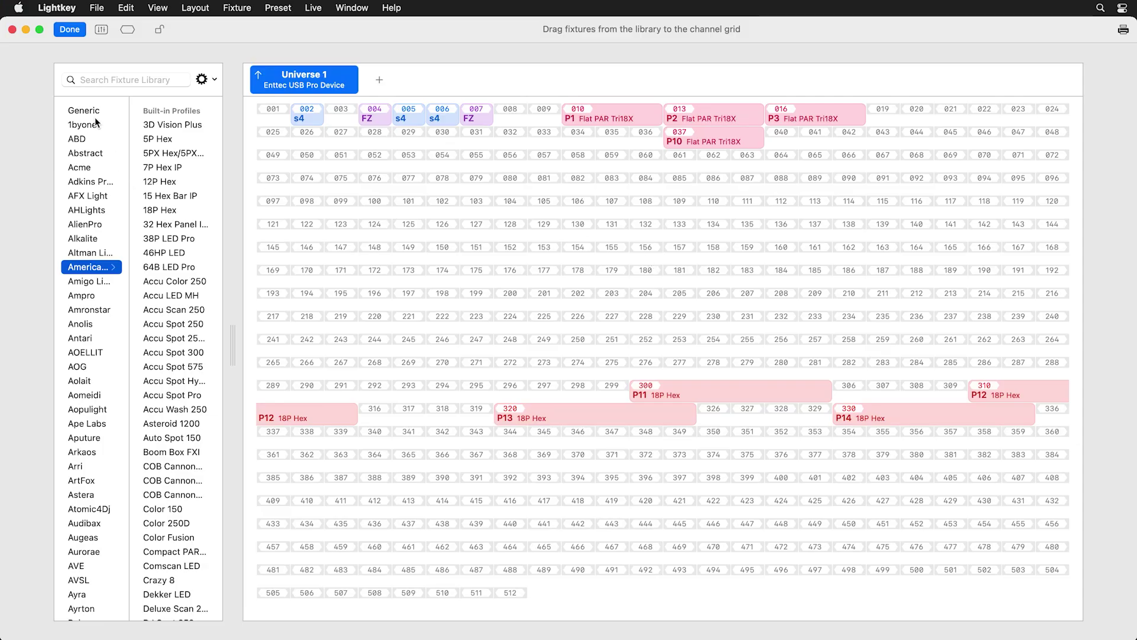
- Show the Generic manufacturer's built-in fixture profiles in Lightkey's fixture library
left_click(98, 113)
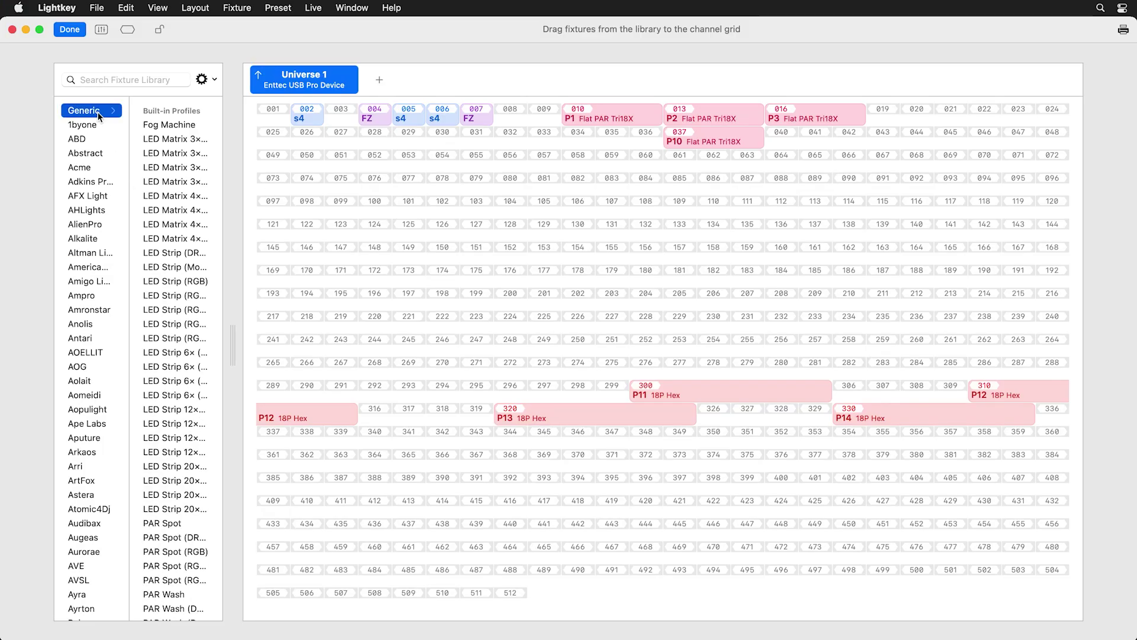
- Search for '12p' and place the 12P Hex at channel 80 in Mode 1 (6 channels)
left_click(156, 80)
type("12p")
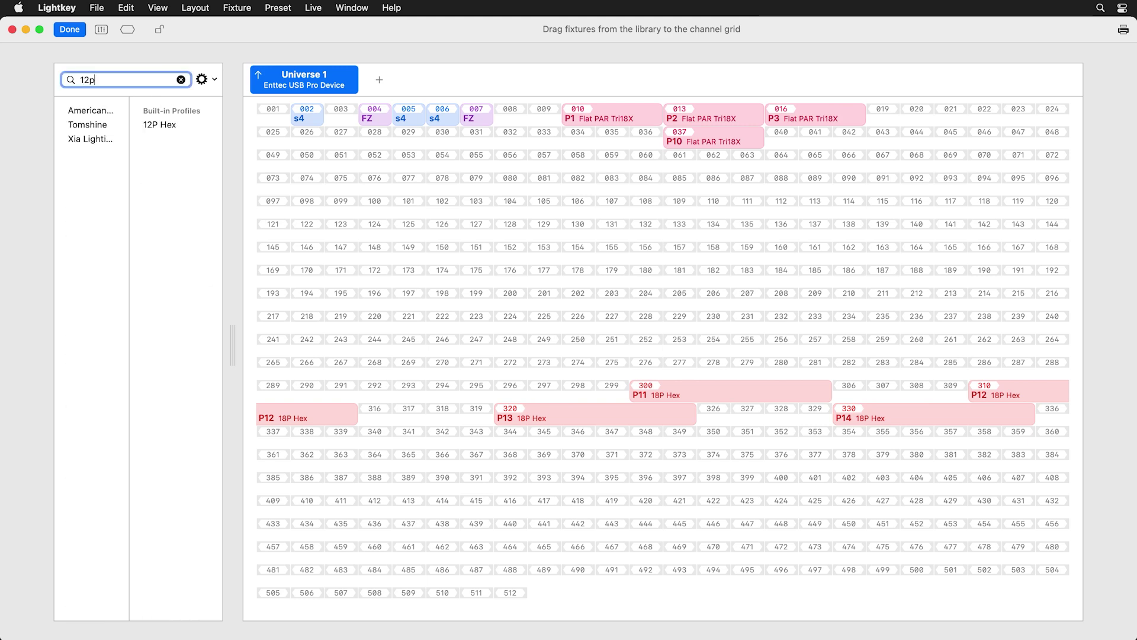
left_click_drag(151, 123, 508, 187)
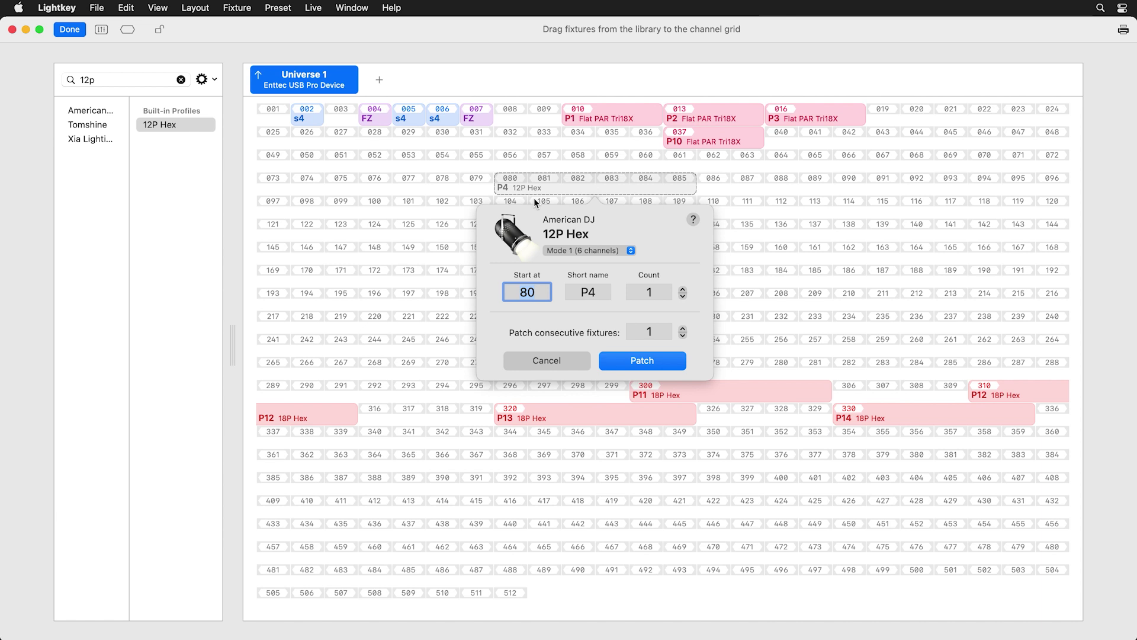
left_click(630, 249)
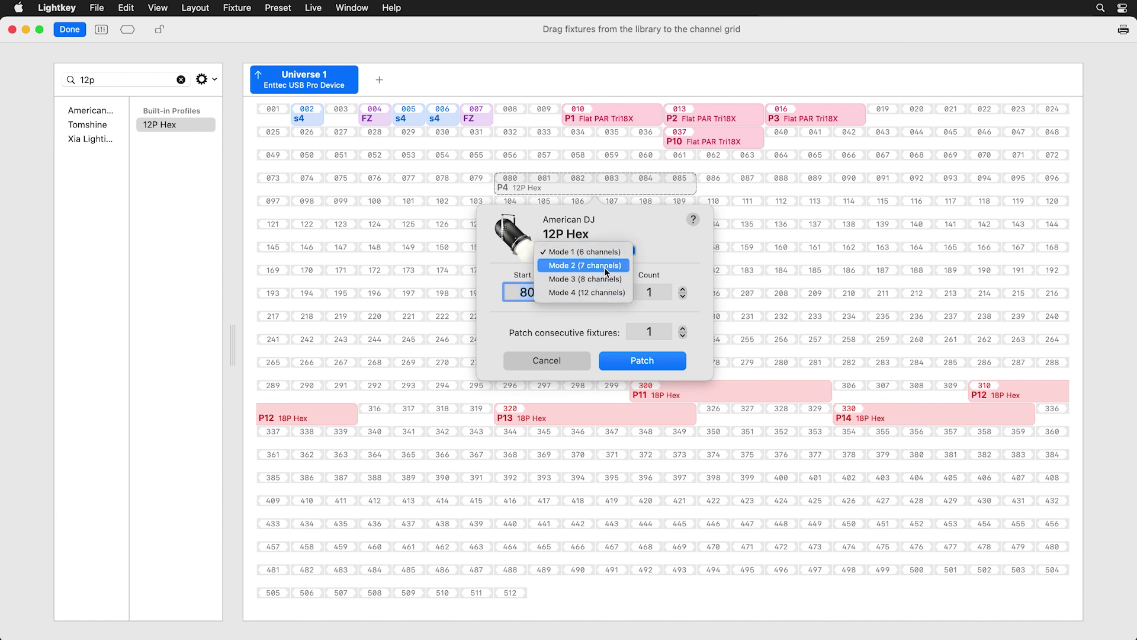
left_click(612, 254)
- Name the single fixture DESK, patch it, and return to the stage layout
key("Tab")
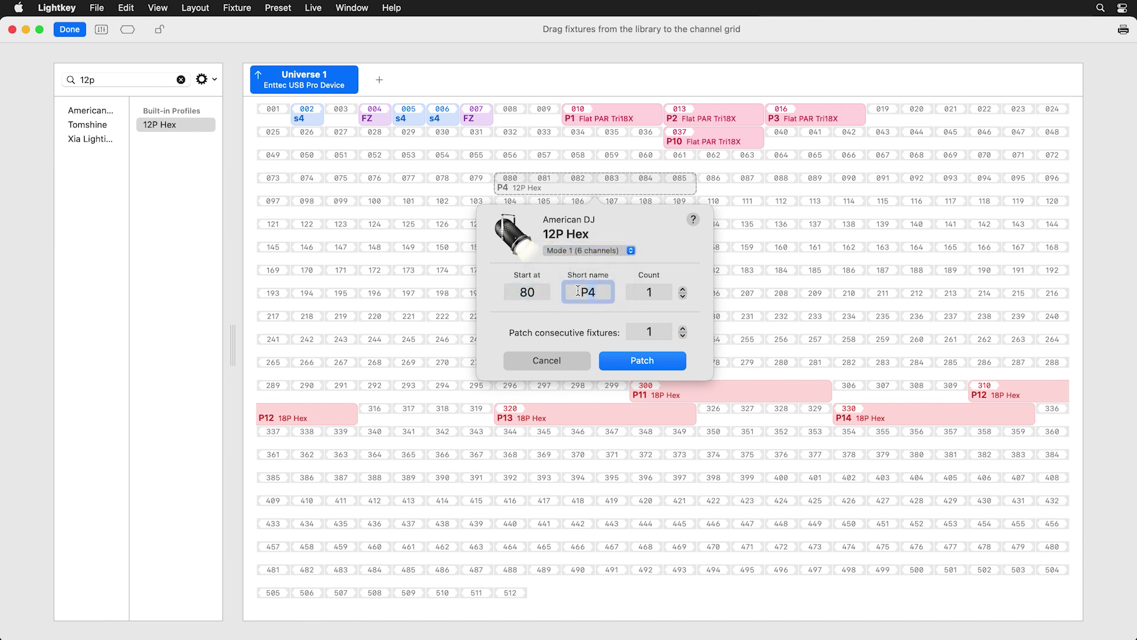
type("DESK")
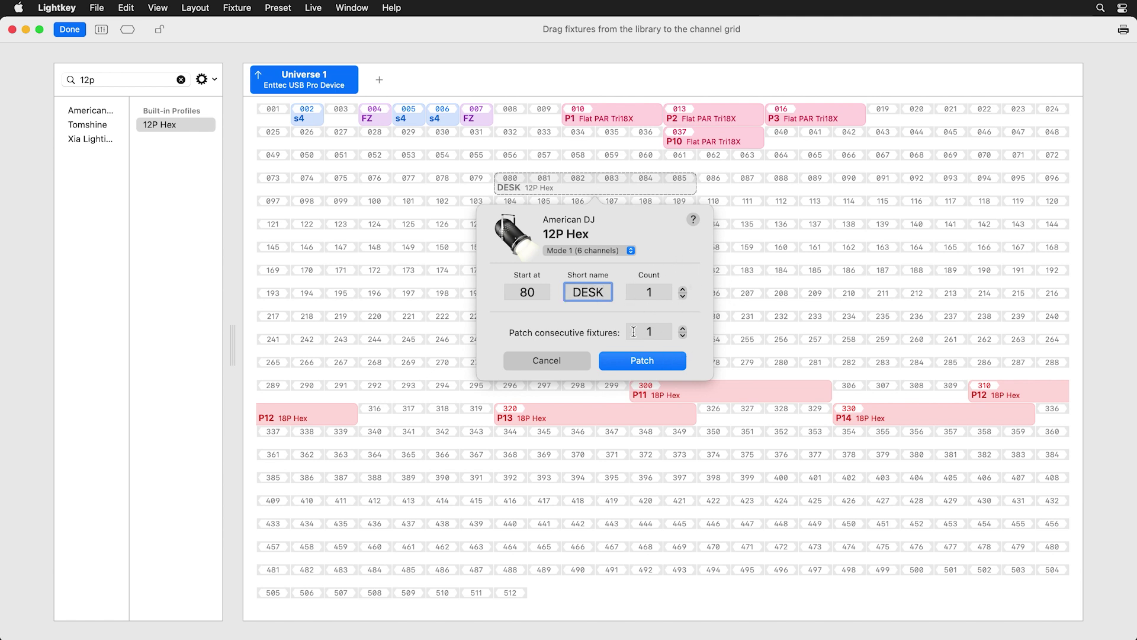
left_click(684, 328)
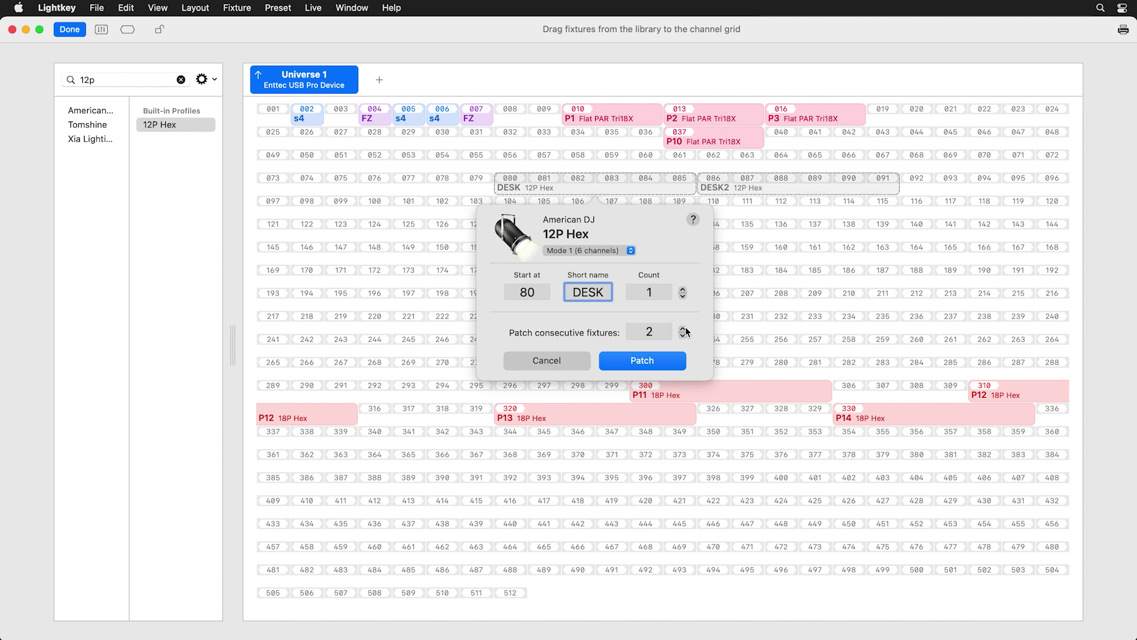
left_click(684, 329)
left_click(683, 329)
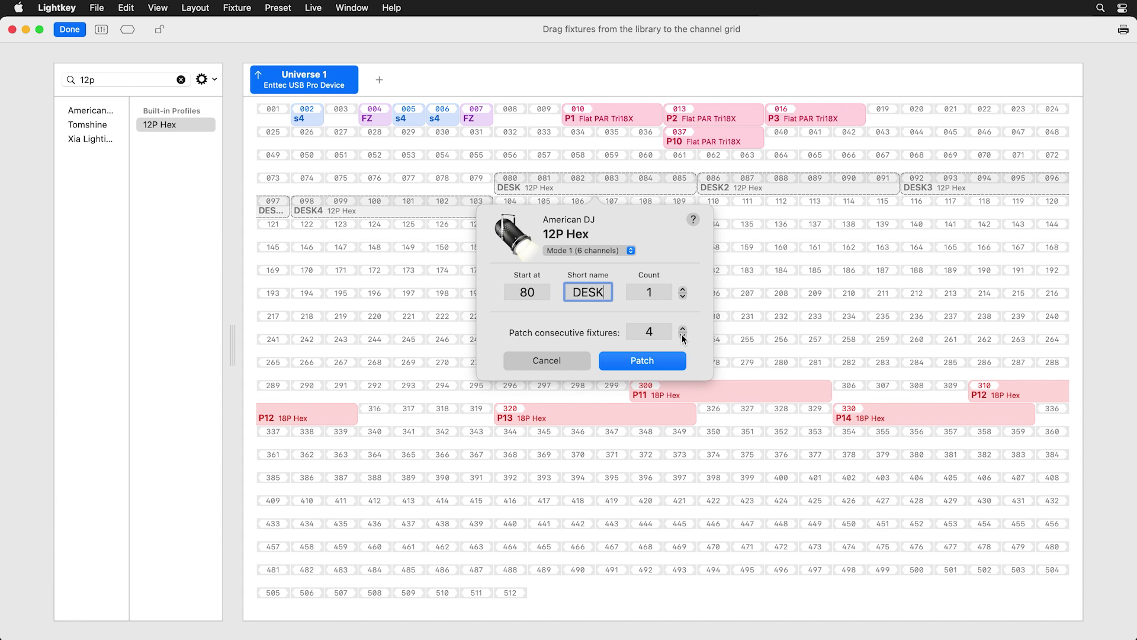
left_click(683, 336)
left_click(683, 336)
left_click(683, 335)
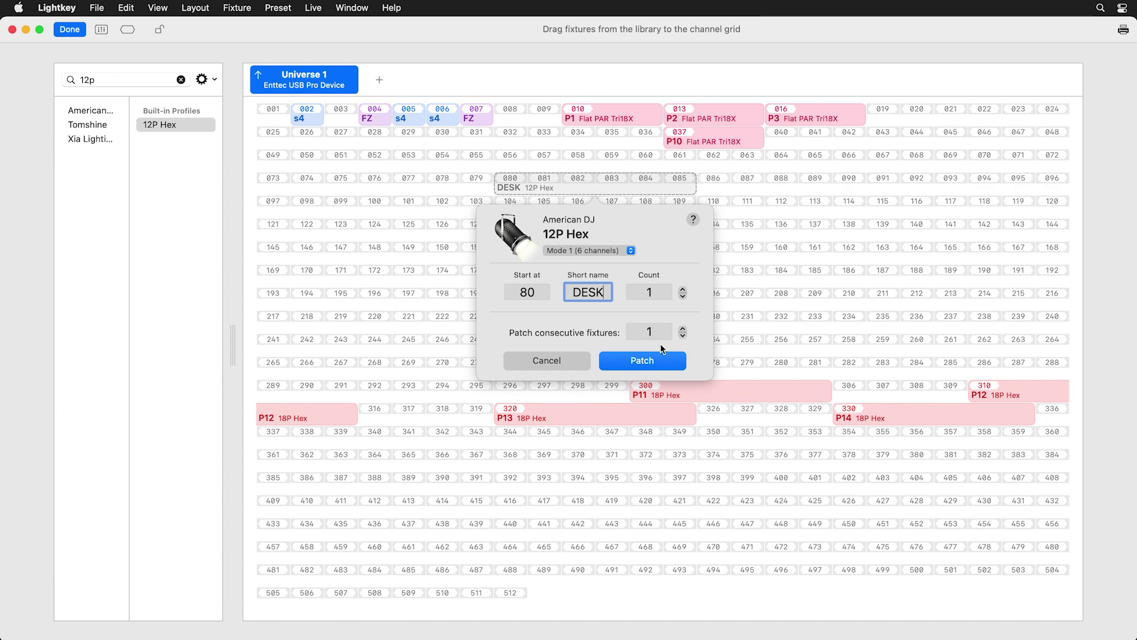
left_click(641, 361)
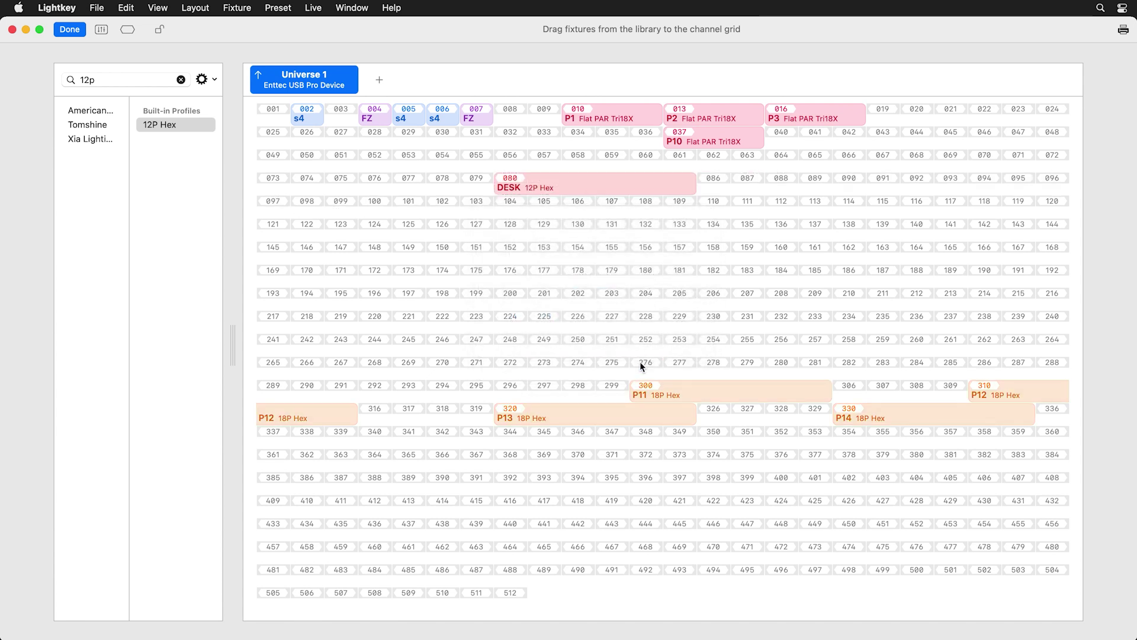
left_click(69, 30)
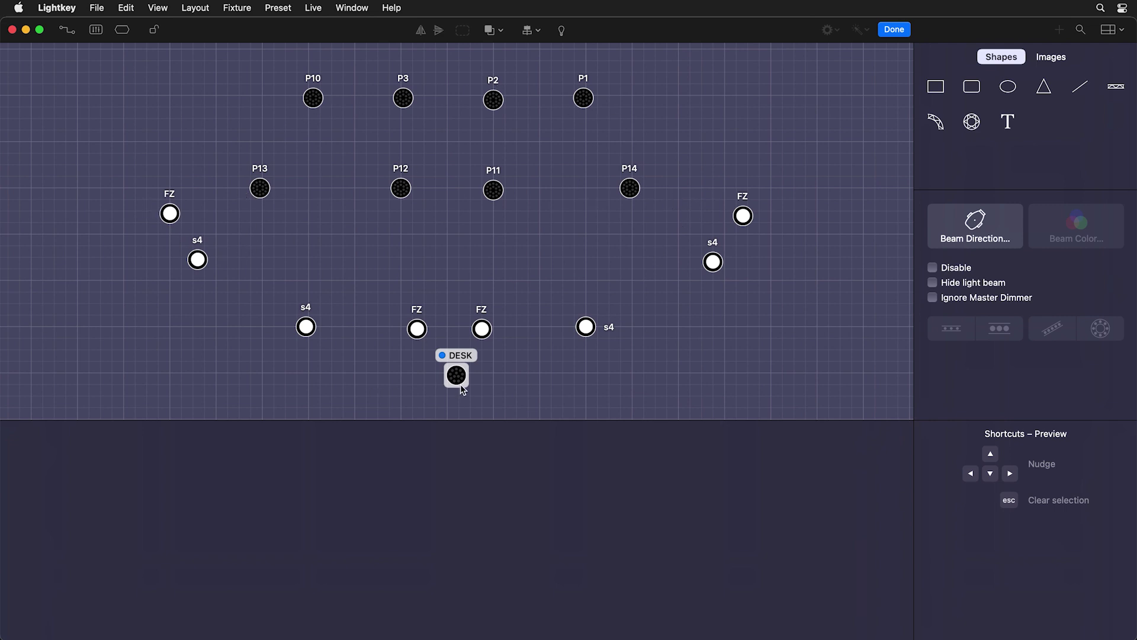
- Move the DESK fixture between P12 and P11 on the stage plan and finish editing
left_click_drag(458, 378, 449, 239)
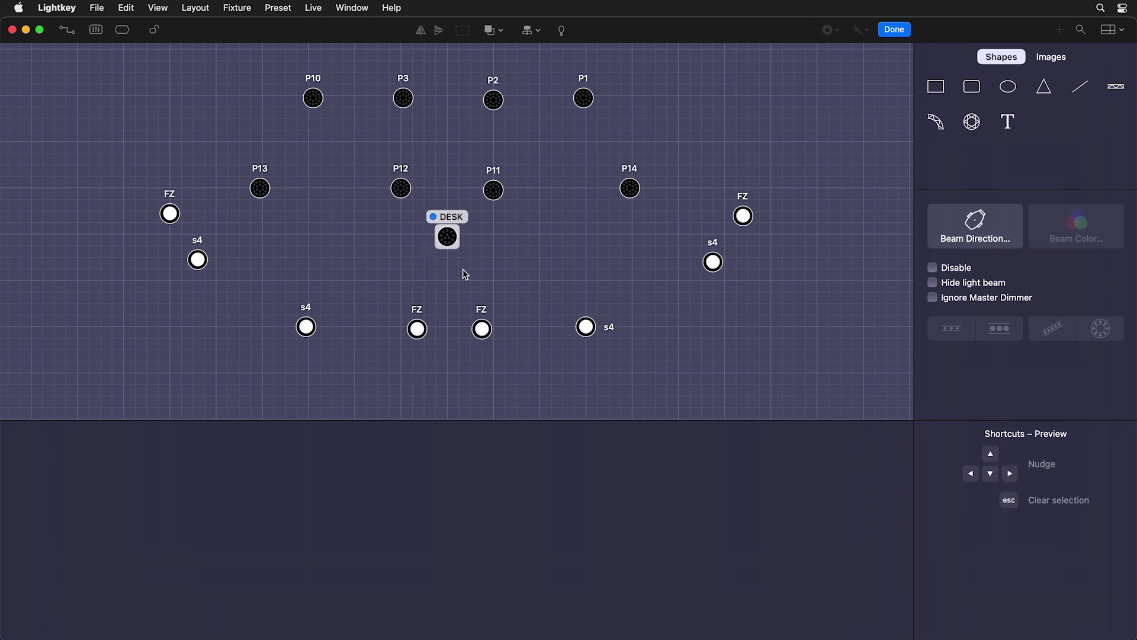
left_click(897, 33)
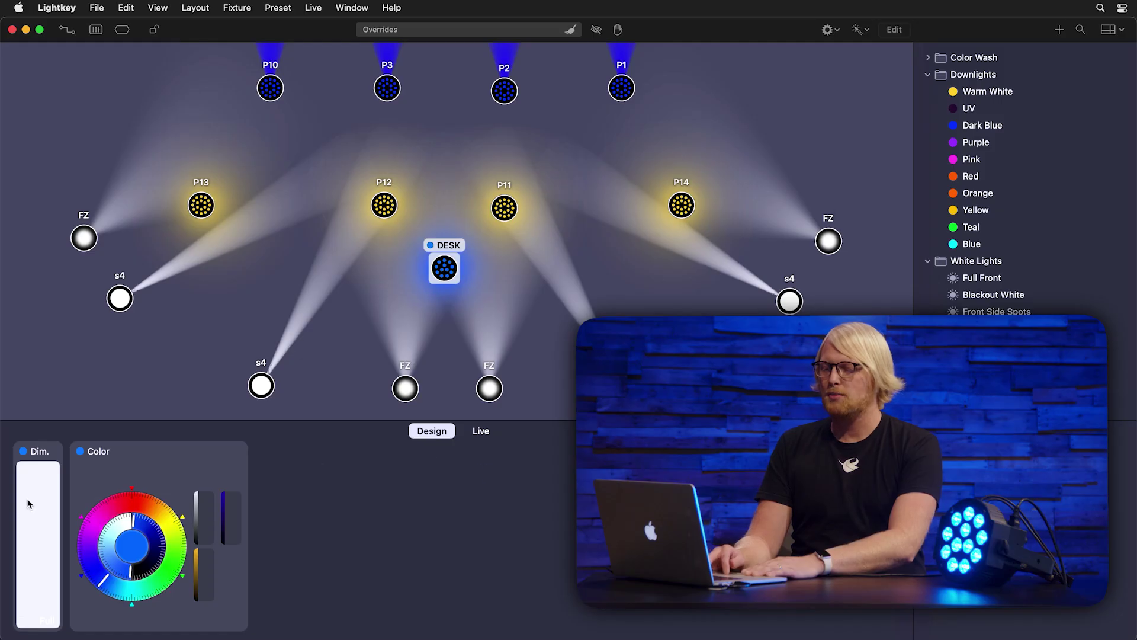
- Lower DESK's Dim fader and sweep its colour-wheel hue back to blue
left_click_drag(26, 499, 42, 602)
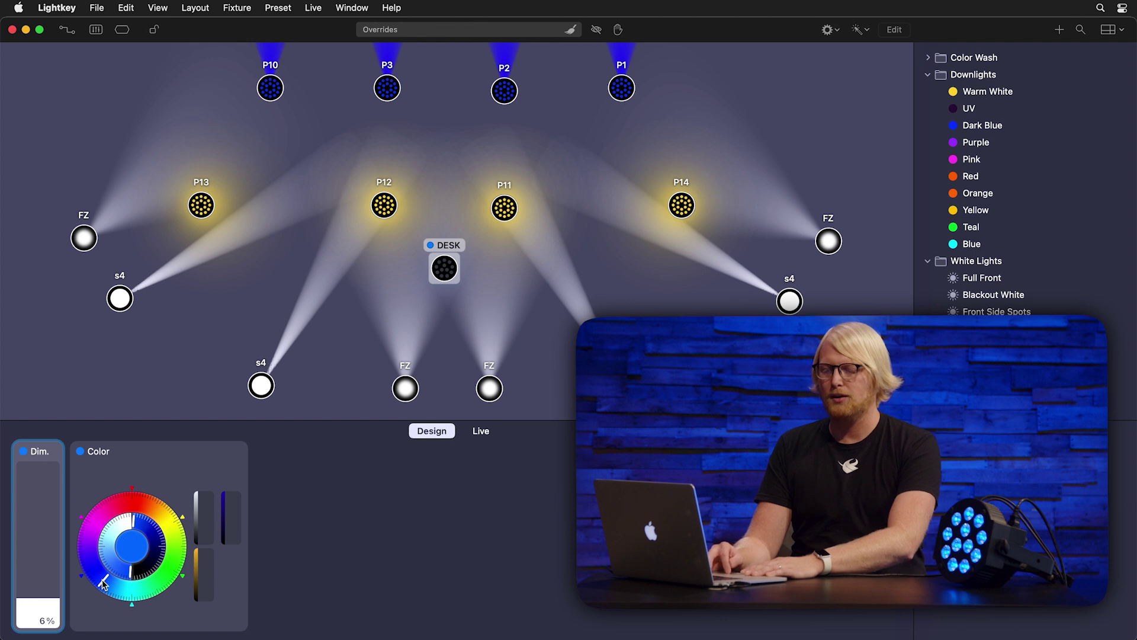
left_click_drag(102, 582, 115, 504)
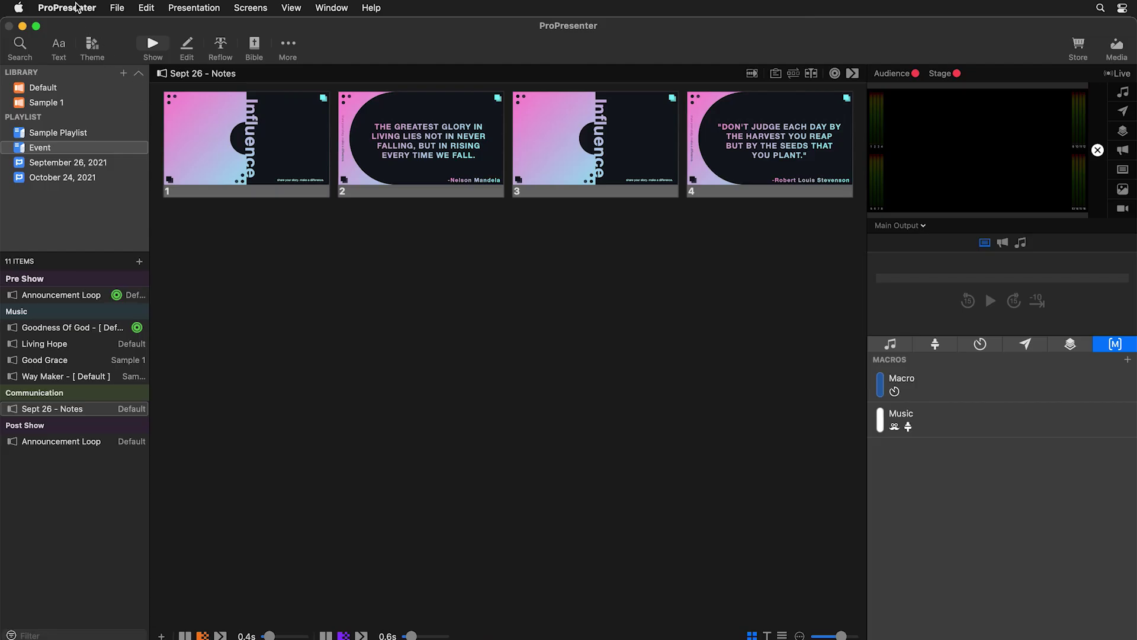
- Open ProPresenter's Devices preferences
left_click(76, 7)
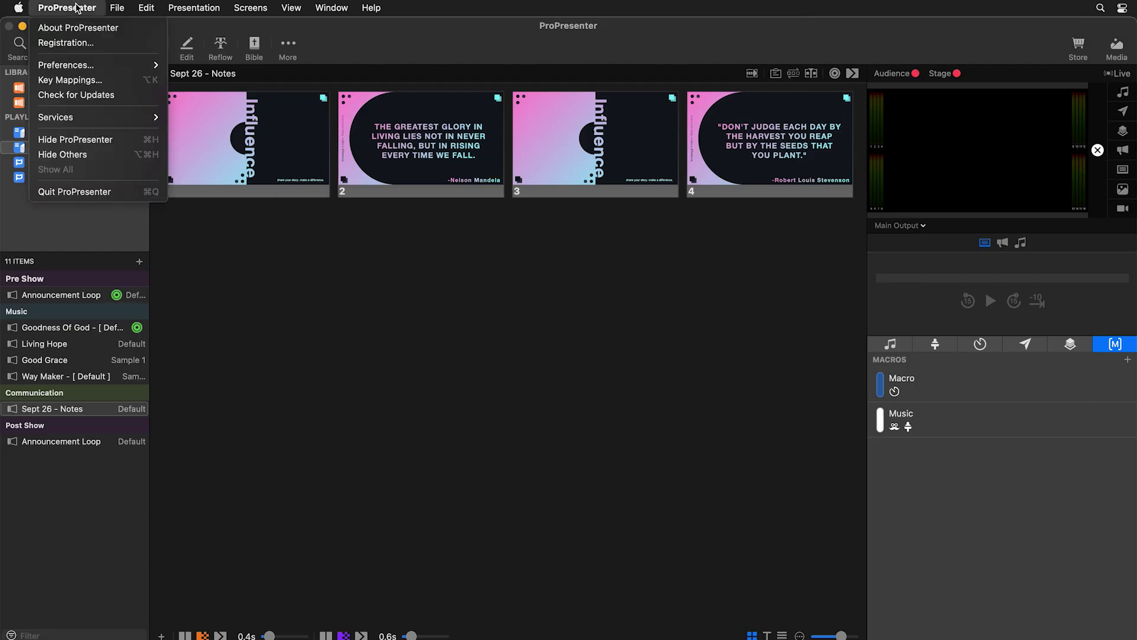
mouse_move(97, 65)
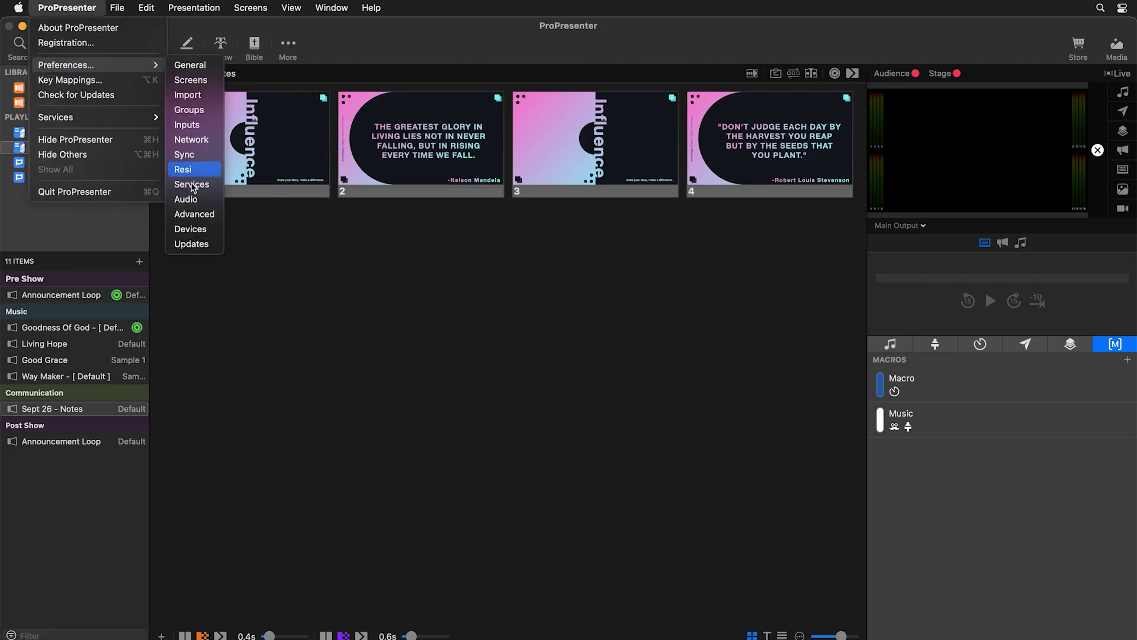
left_click(190, 229)
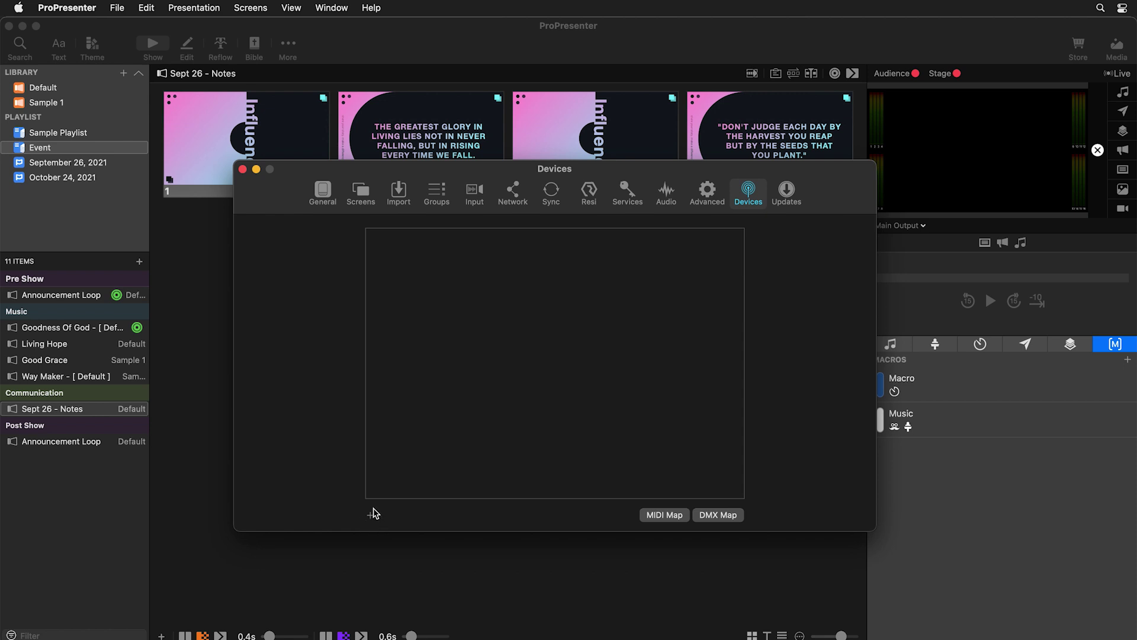
- Add a MIDI device named Lightkey sending to Lightkey Input, then connect it
left_click(370, 515)
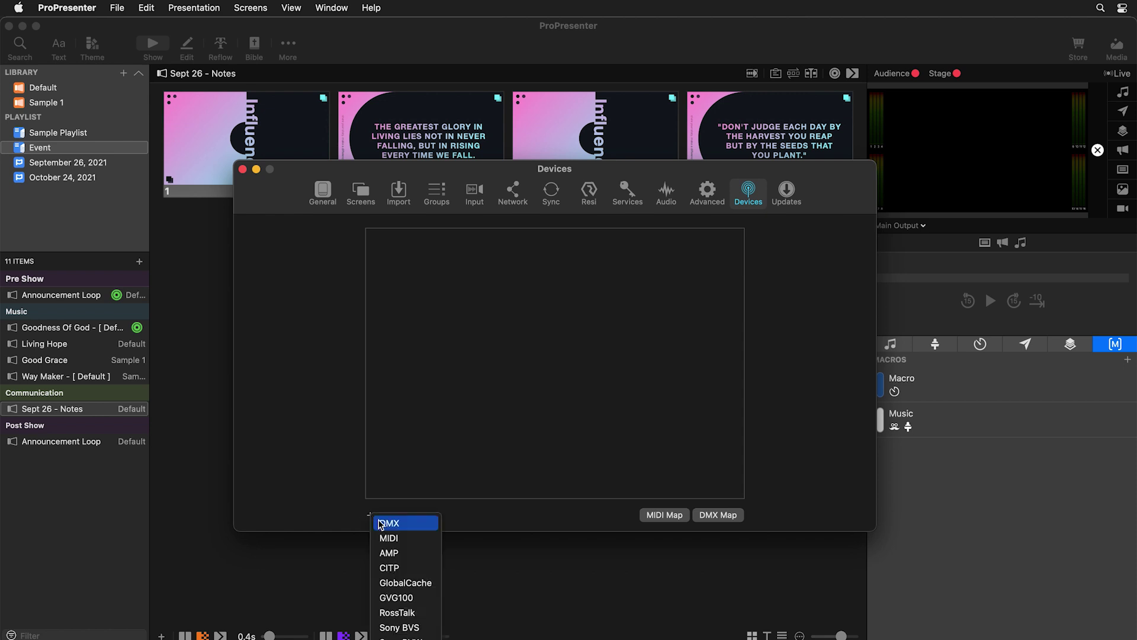
left_click(413, 544)
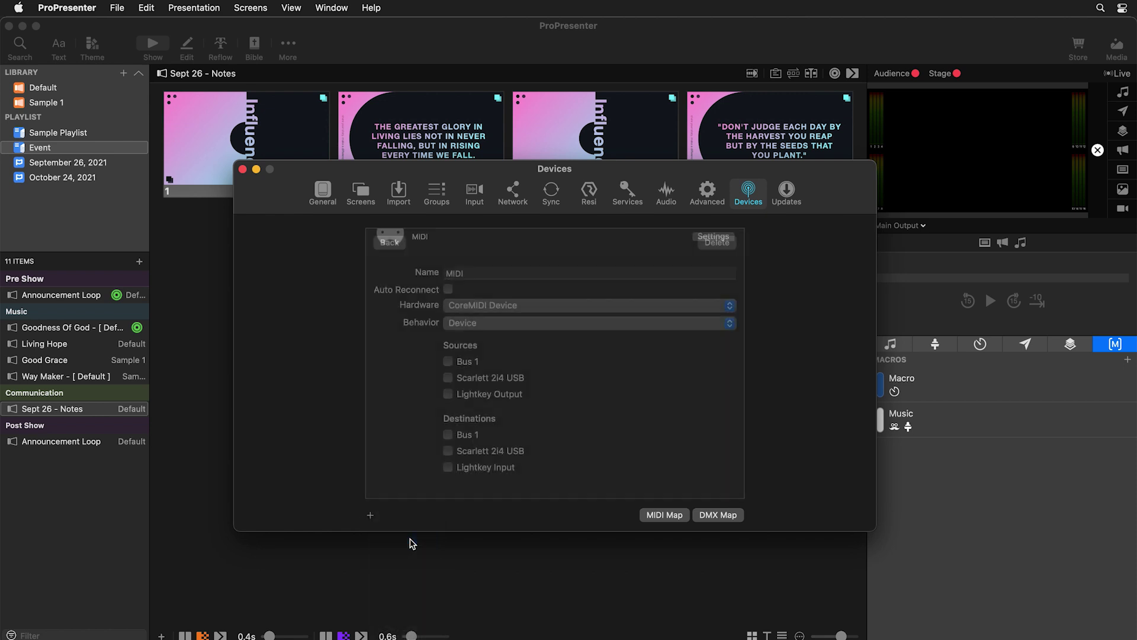
left_click(481, 271)
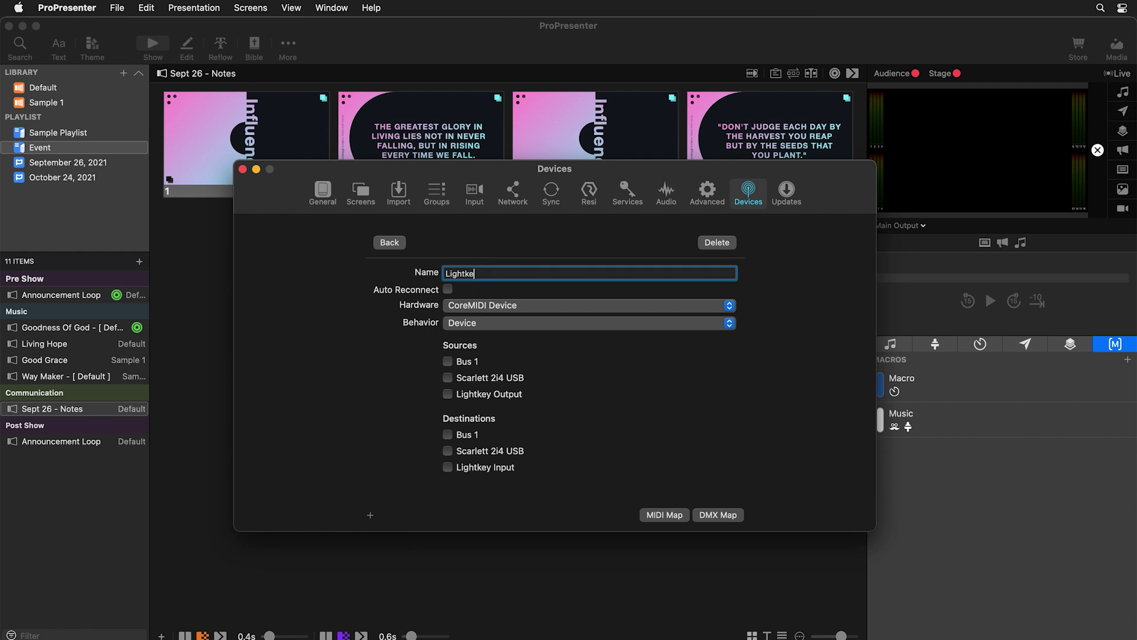
key("Return")
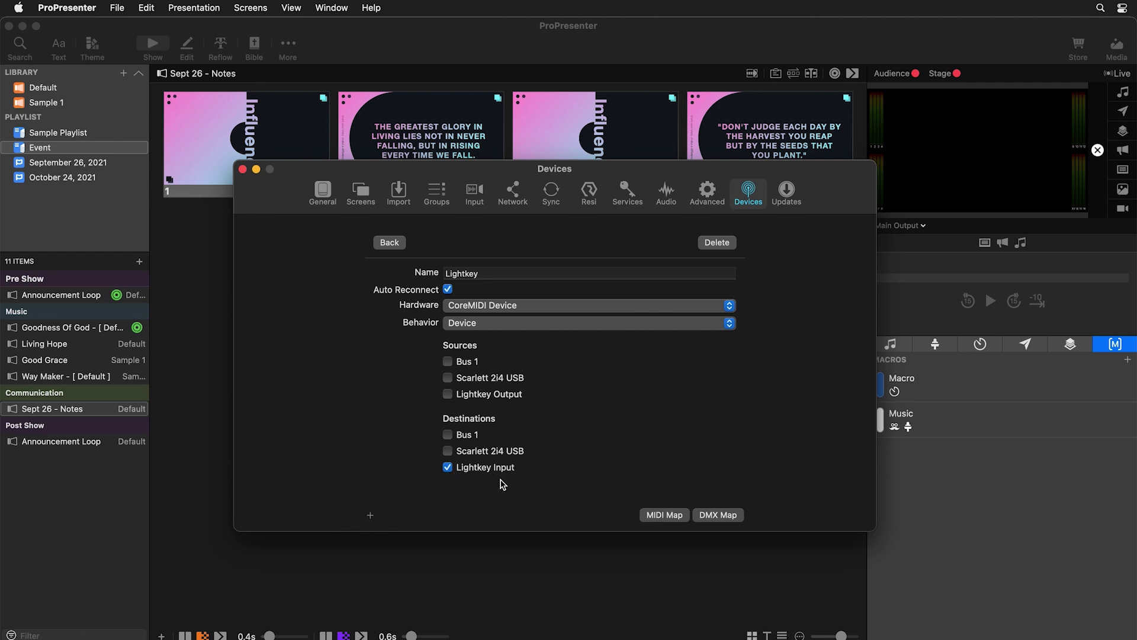
left_click(389, 243)
left_click(717, 240)
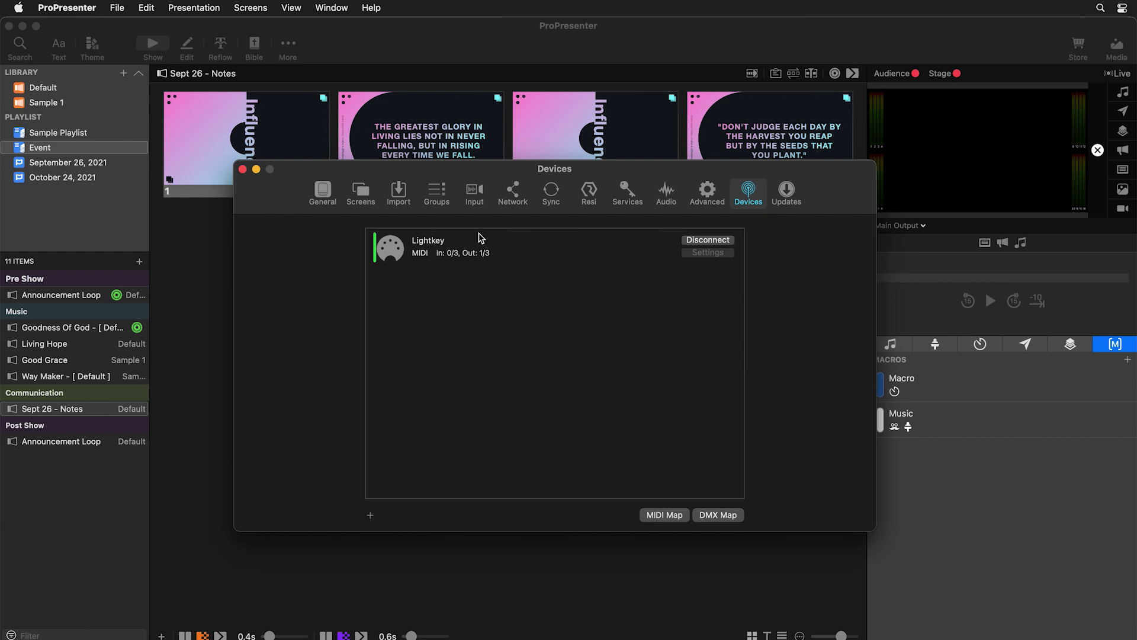
- Close the Devices preferences window
left_click(243, 170)
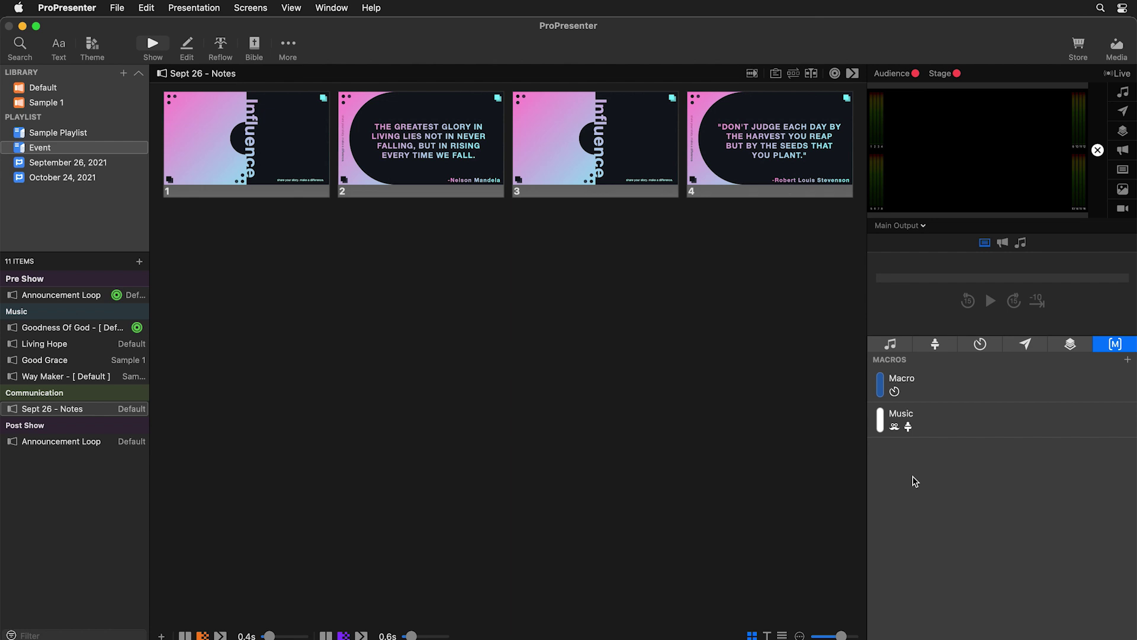
- Create a new macro named 'Lights: Song 1'
left_click(1127, 359)
type("Lights: Song 1")
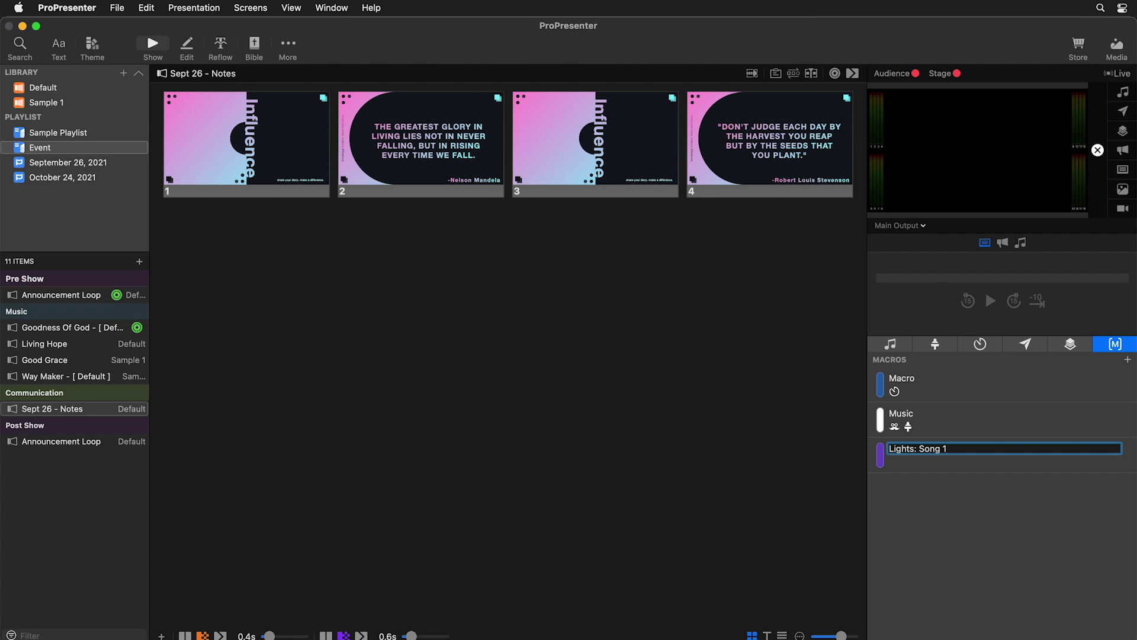
key("Return")
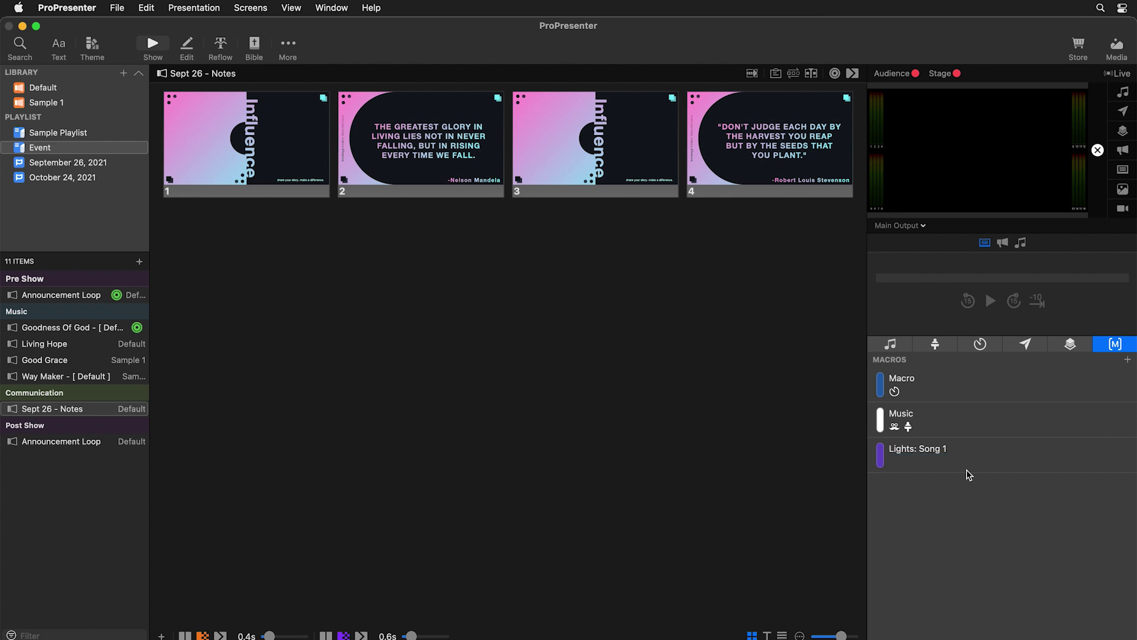
- Add a Communication > Lightkey > MIDI Note On action to the macro
right_click(917, 460)
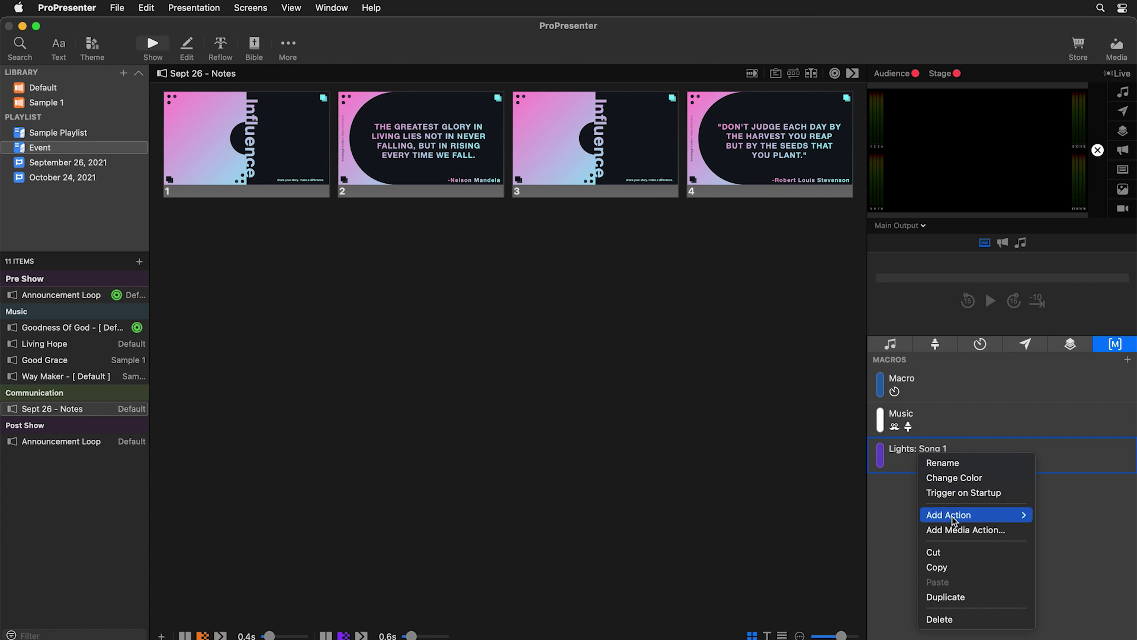
mouse_move(954, 521)
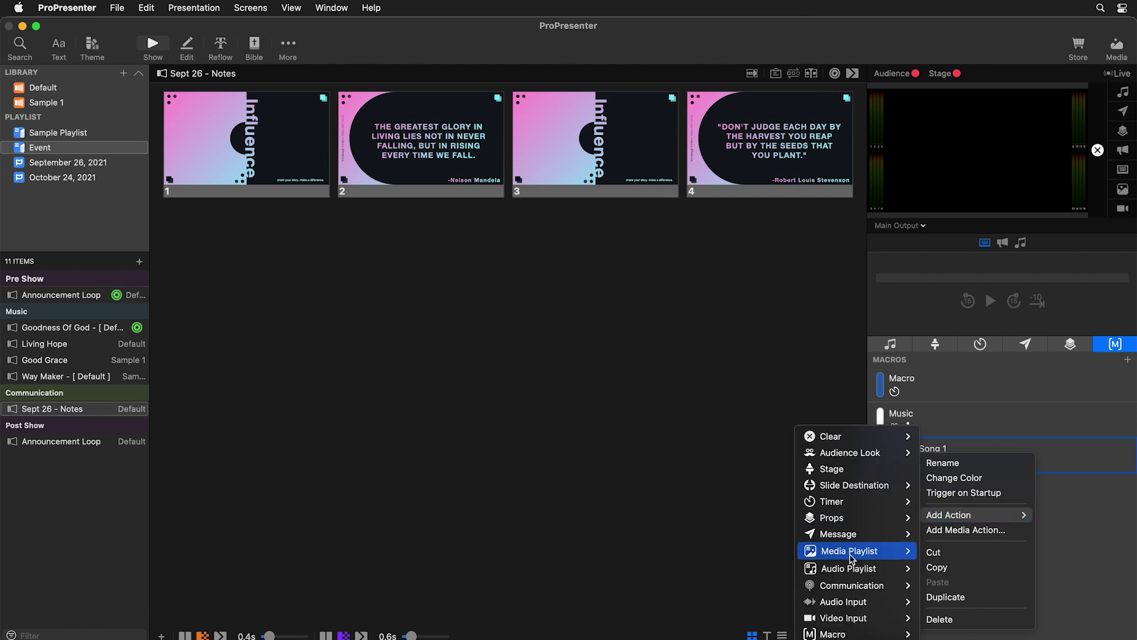
mouse_move(853, 585)
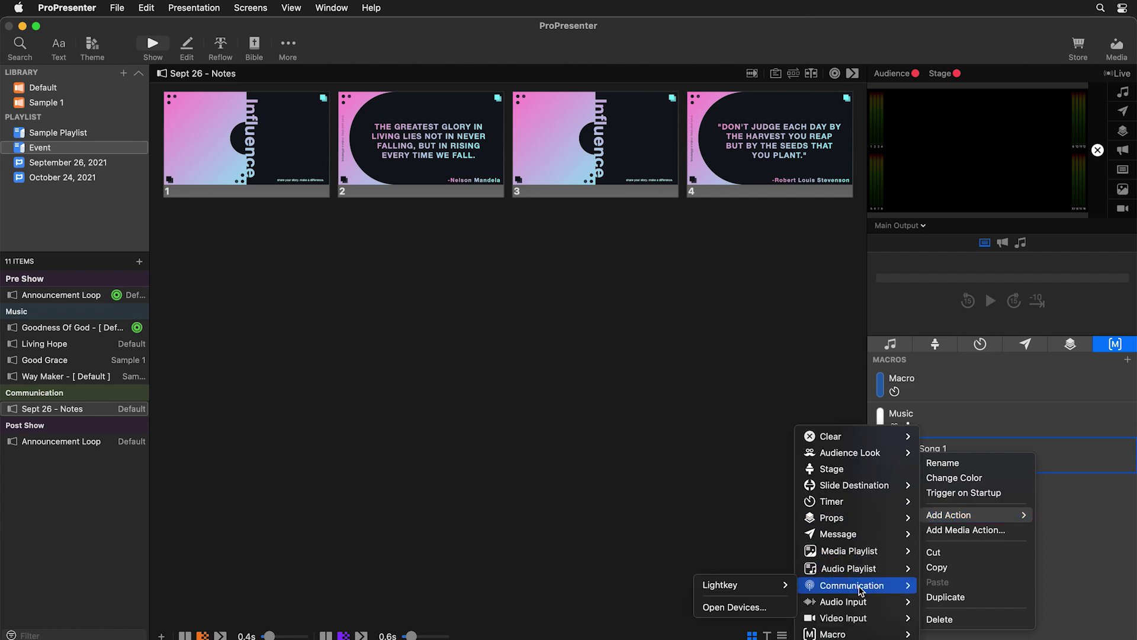
mouse_move(751, 584)
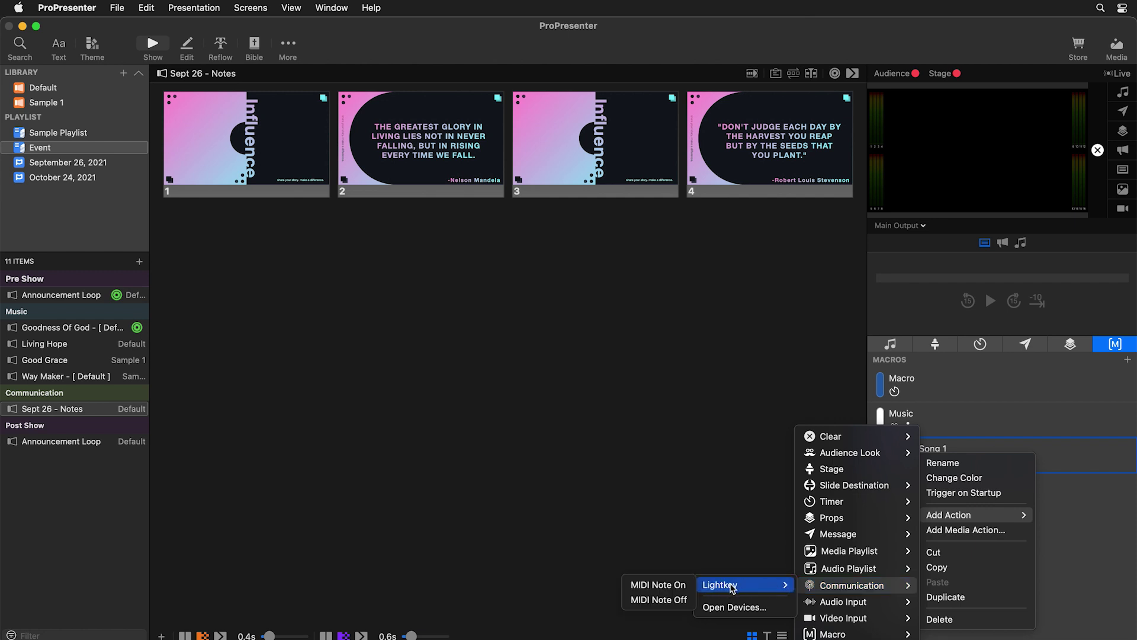
left_click(665, 590)
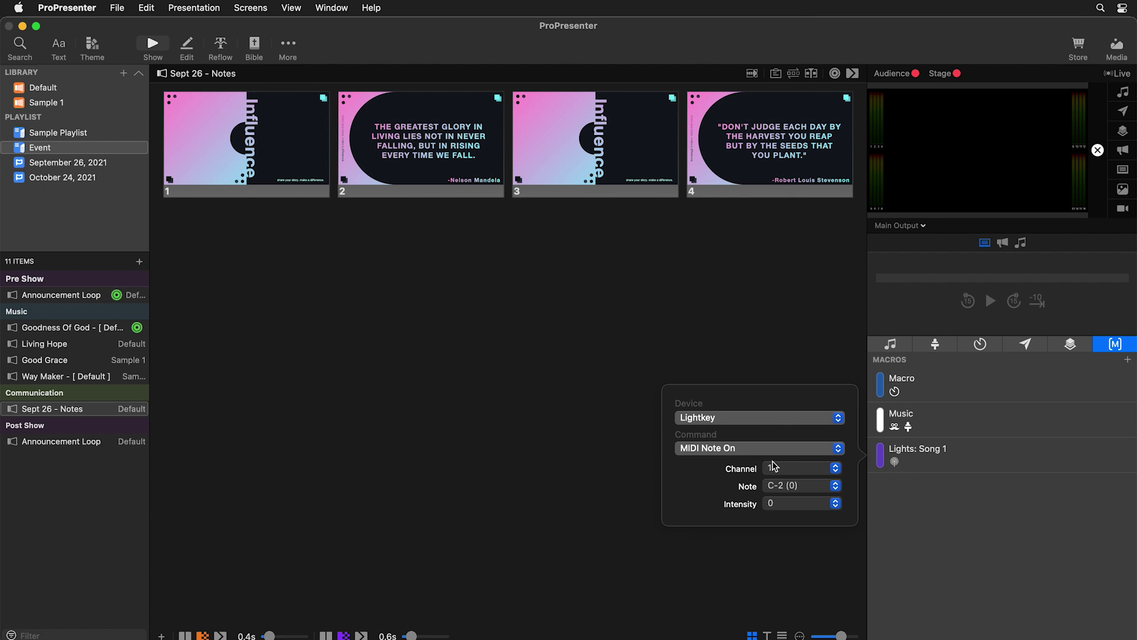
- Keep the MIDI note at C-2 (0) and set its intensity to 1
left_click(790, 487)
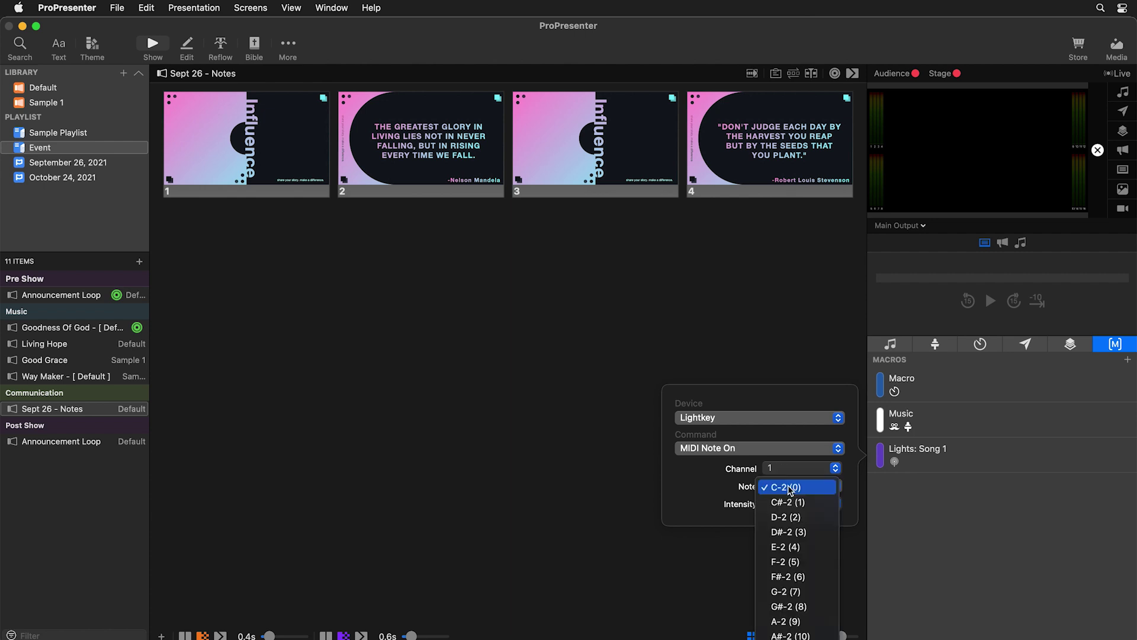
left_click(796, 489)
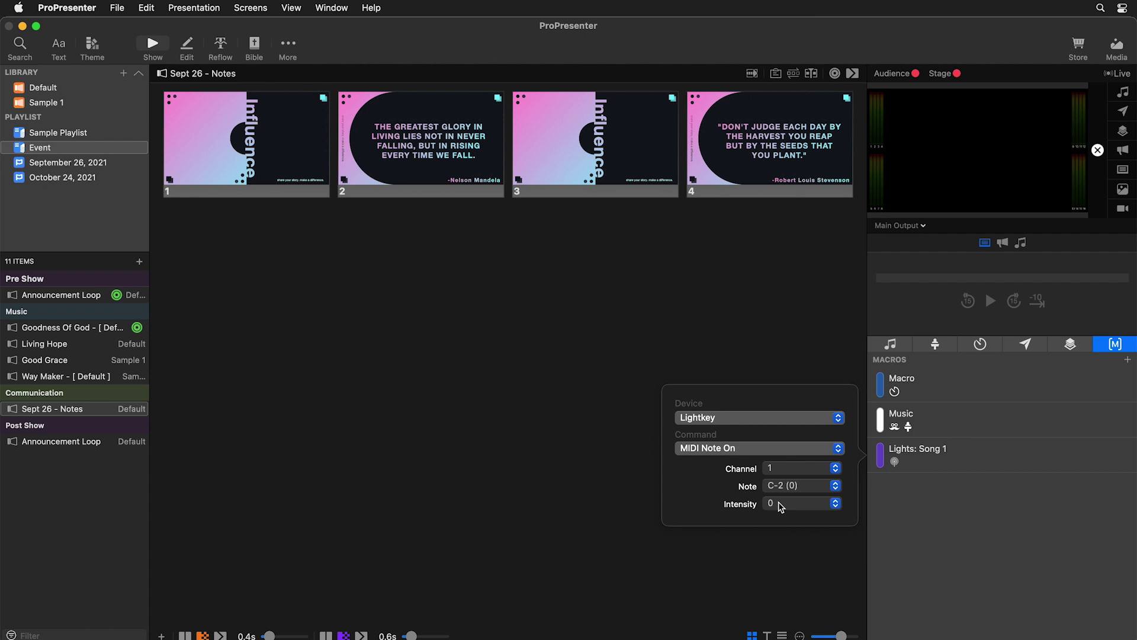
left_click(781, 507)
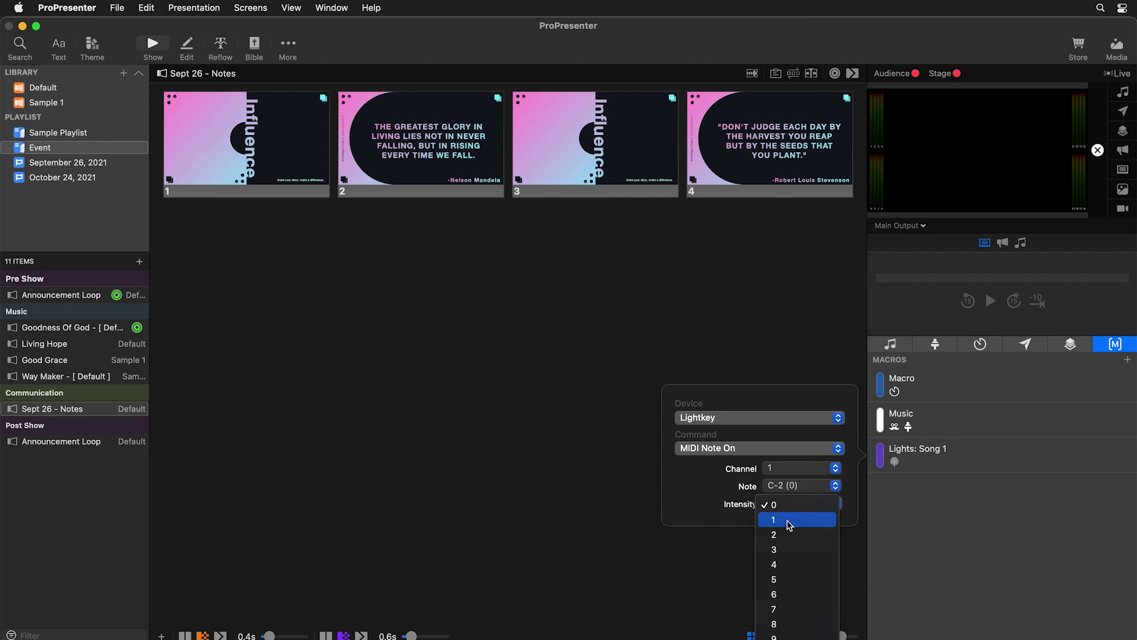
left_click(790, 525)
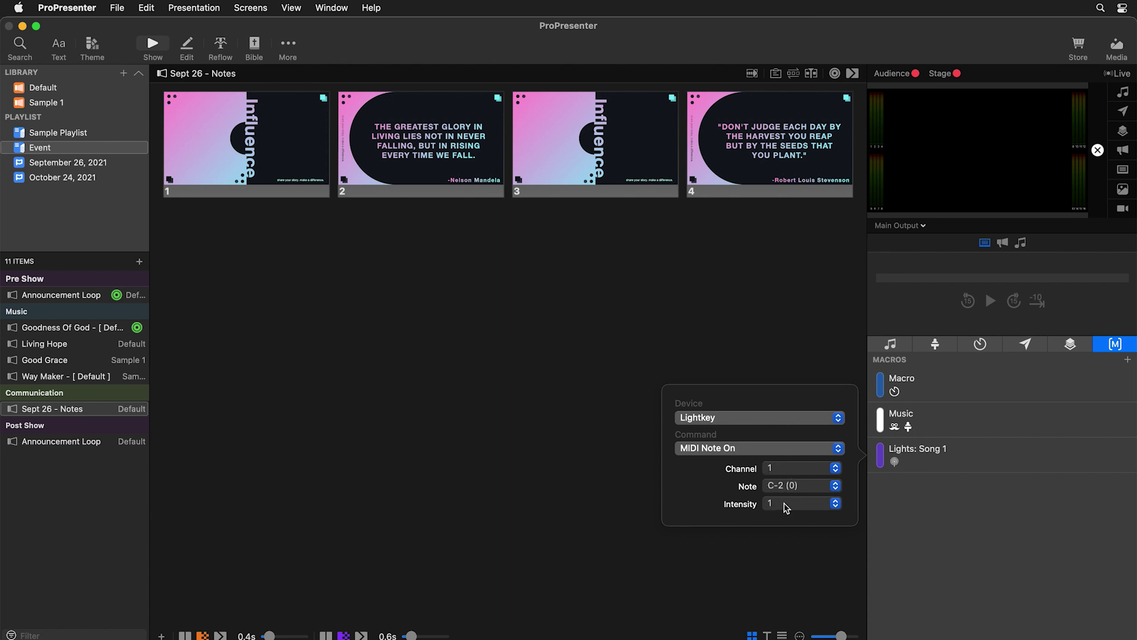
left_click(960, 533)
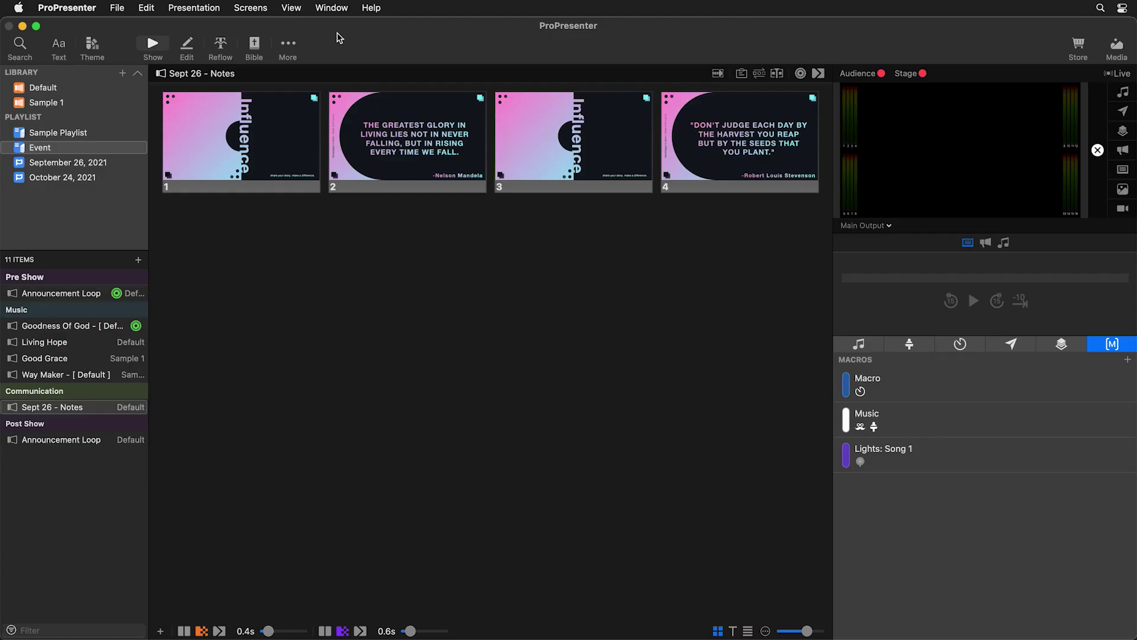
left_click_drag(339, 22, 560, 22)
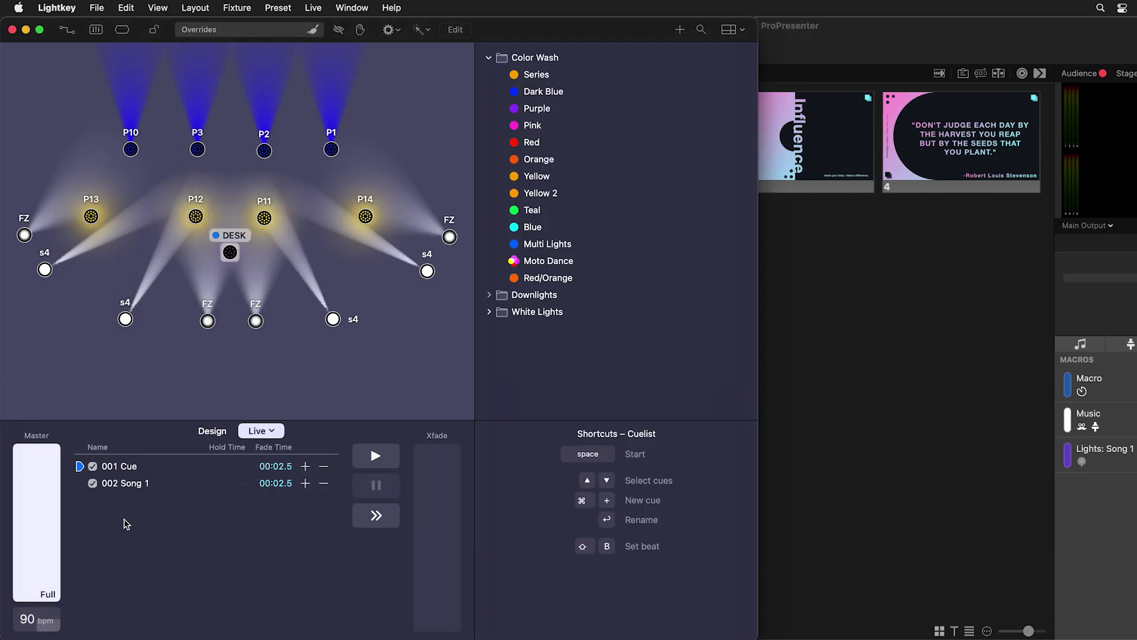
- Start adding an External Control trigger to Lightkey cue 002 Song 1
left_click(127, 520)
right_click(139, 490)
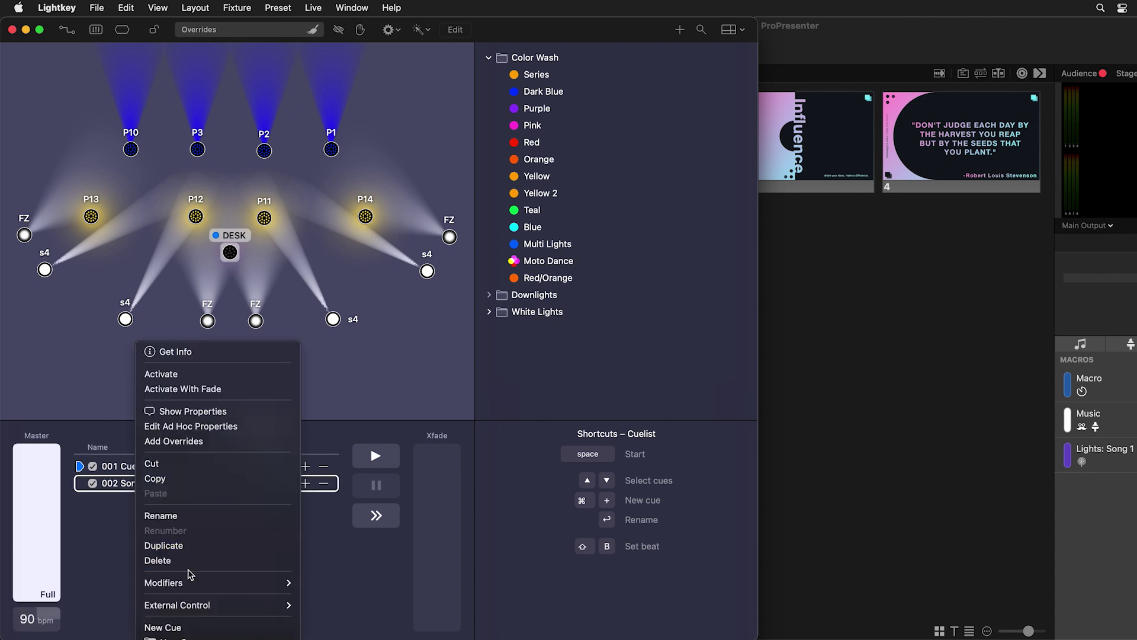
mouse_move(200, 614)
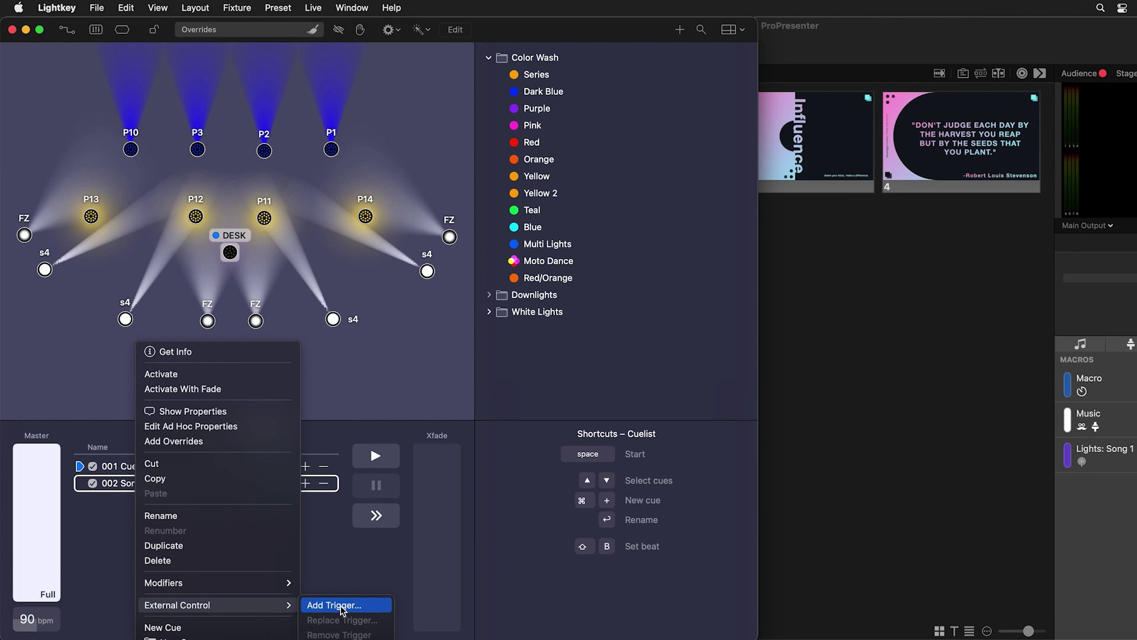
left_click(343, 610)
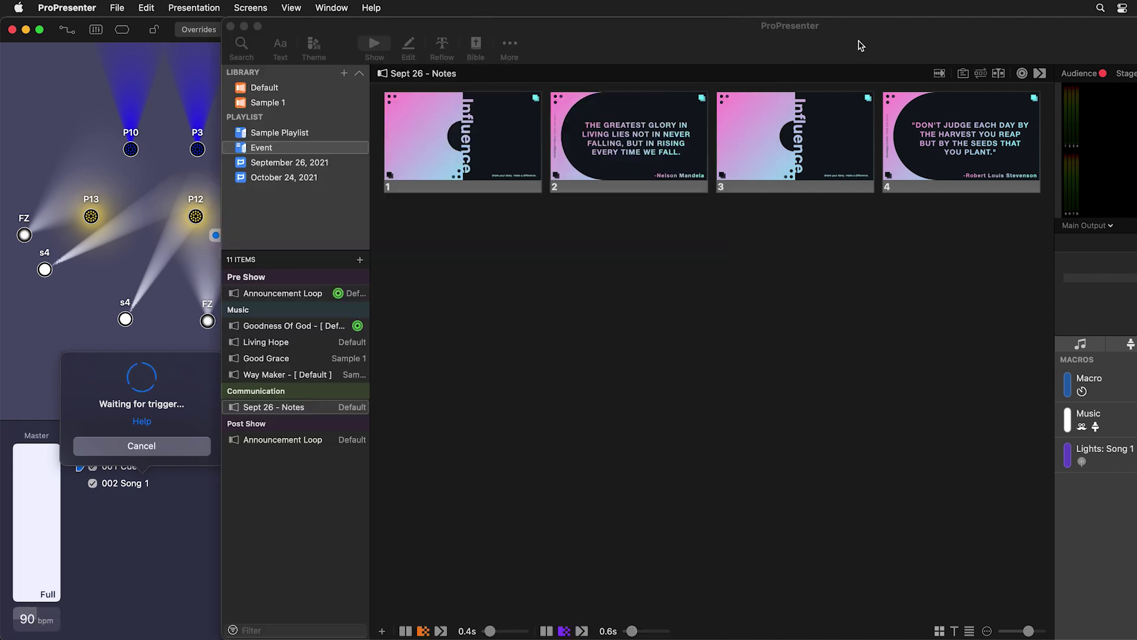
- Fire Lights: Song 1 to learn the channel 1 C-2 trigger, accept it, and test
left_click(862, 48)
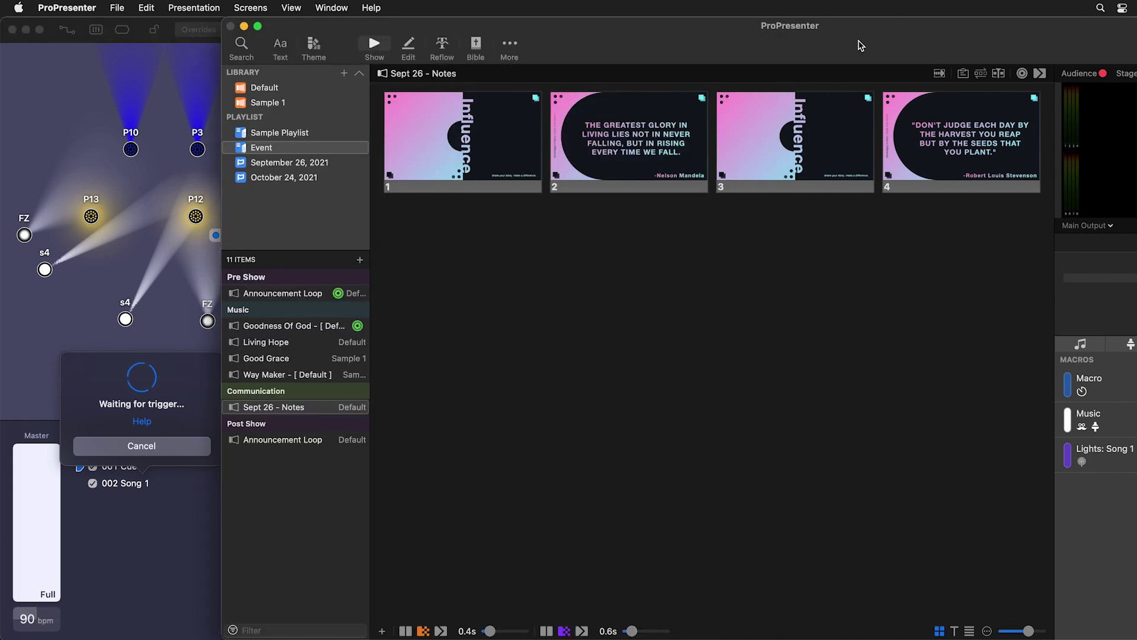
left_click(1093, 466)
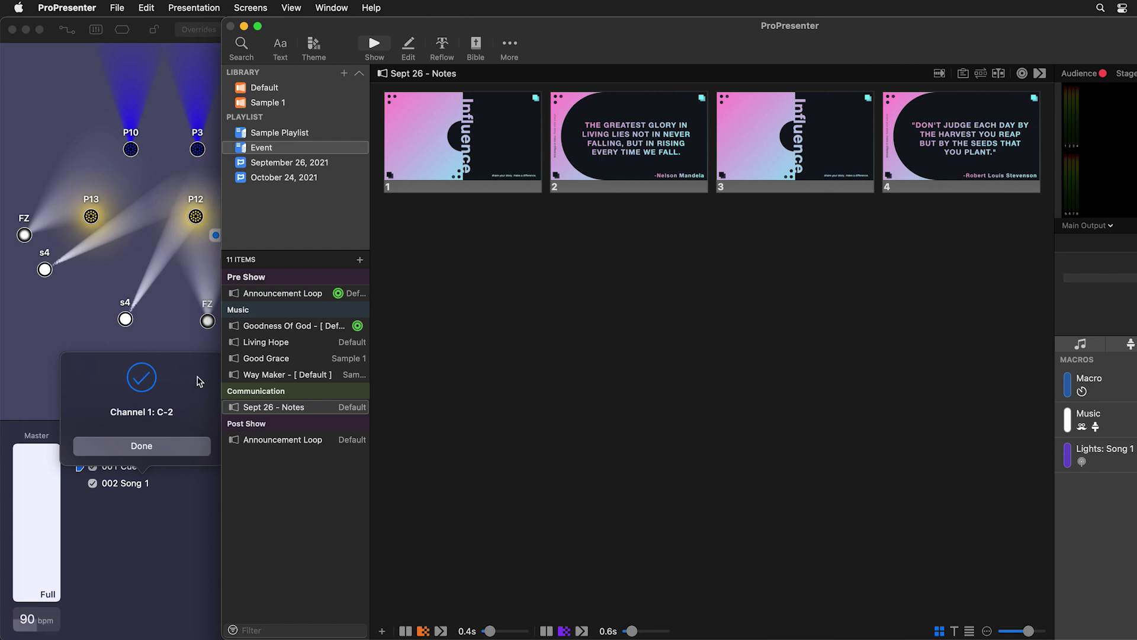
left_click(181, 445)
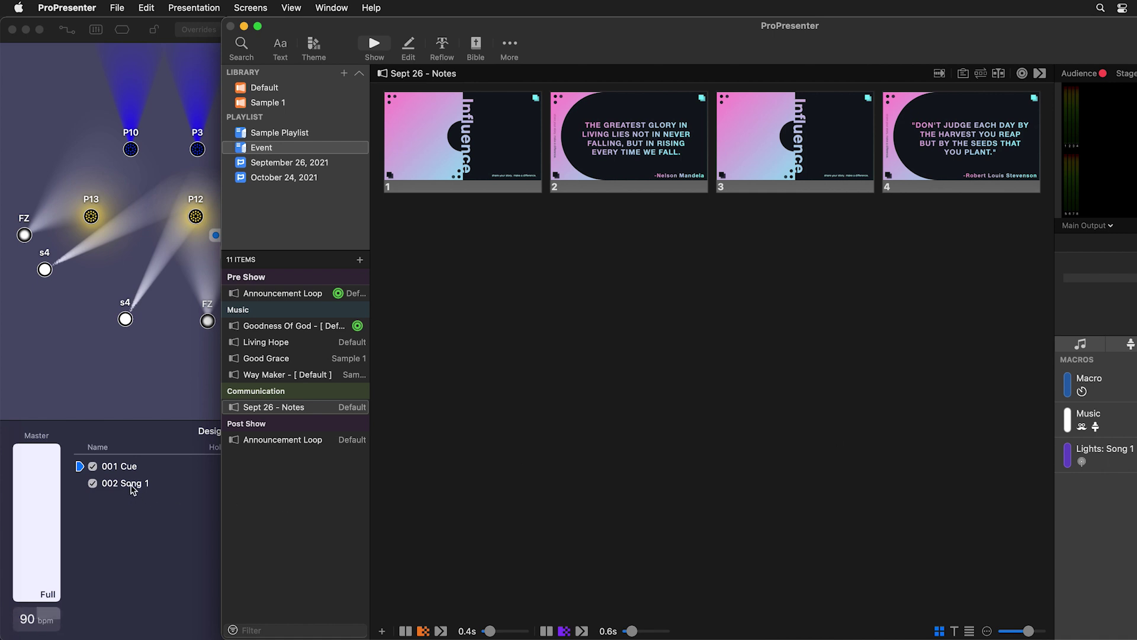
left_click(1100, 453)
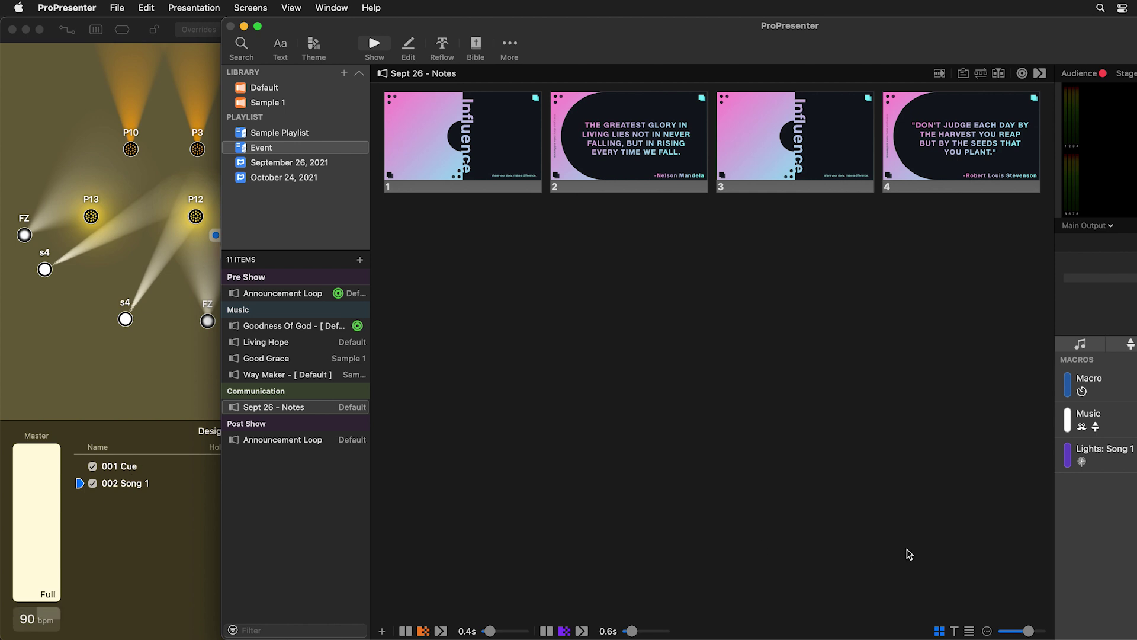
- Duplicate the Lights: Song 1 macro and rename the copy 'Lights: Walk In'
double_click(819, 36)
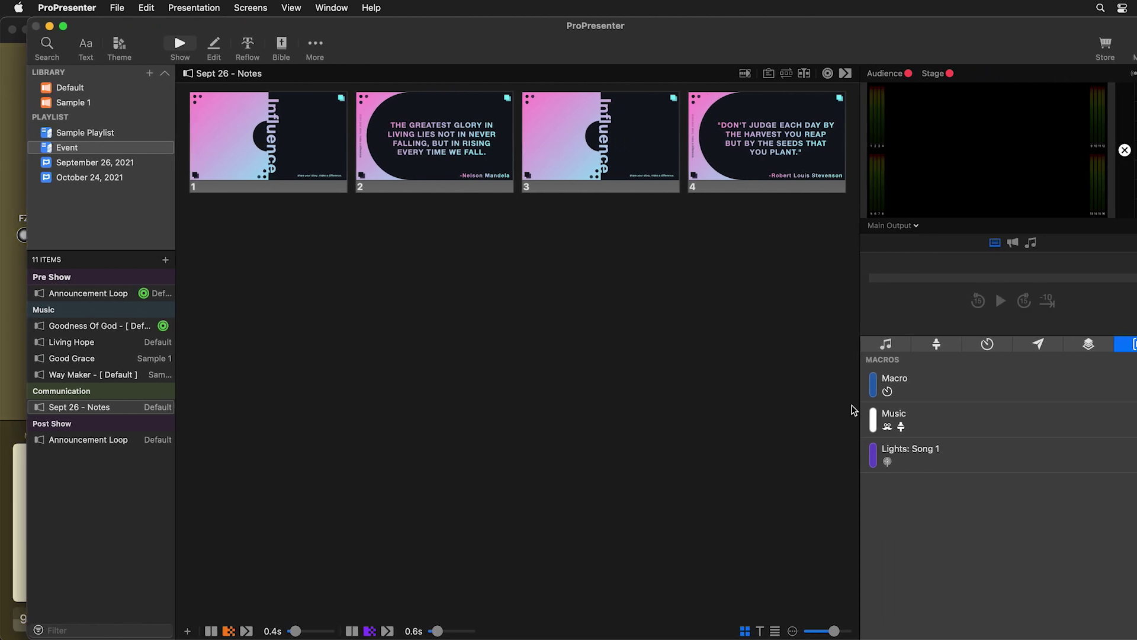
right_click(940, 456)
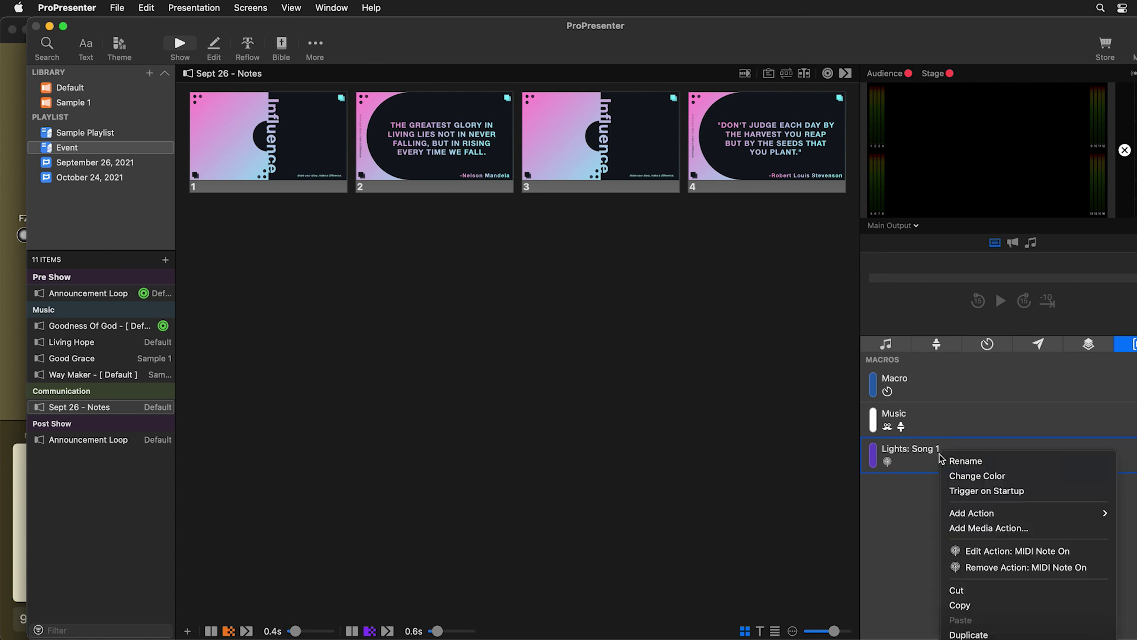
left_click(969, 635)
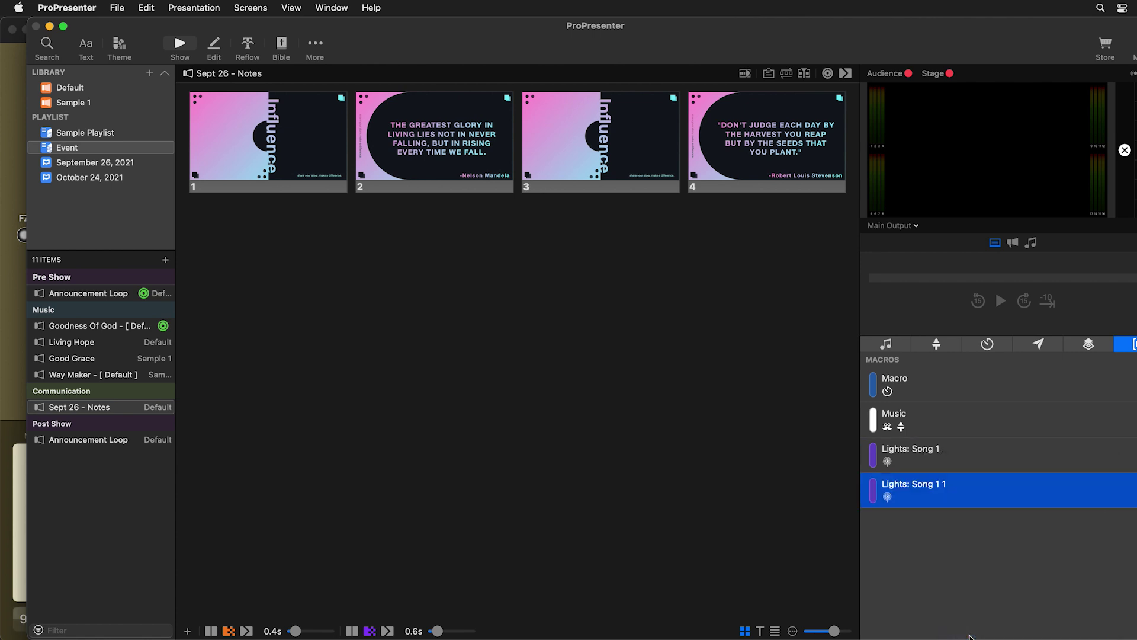
right_click(942, 495)
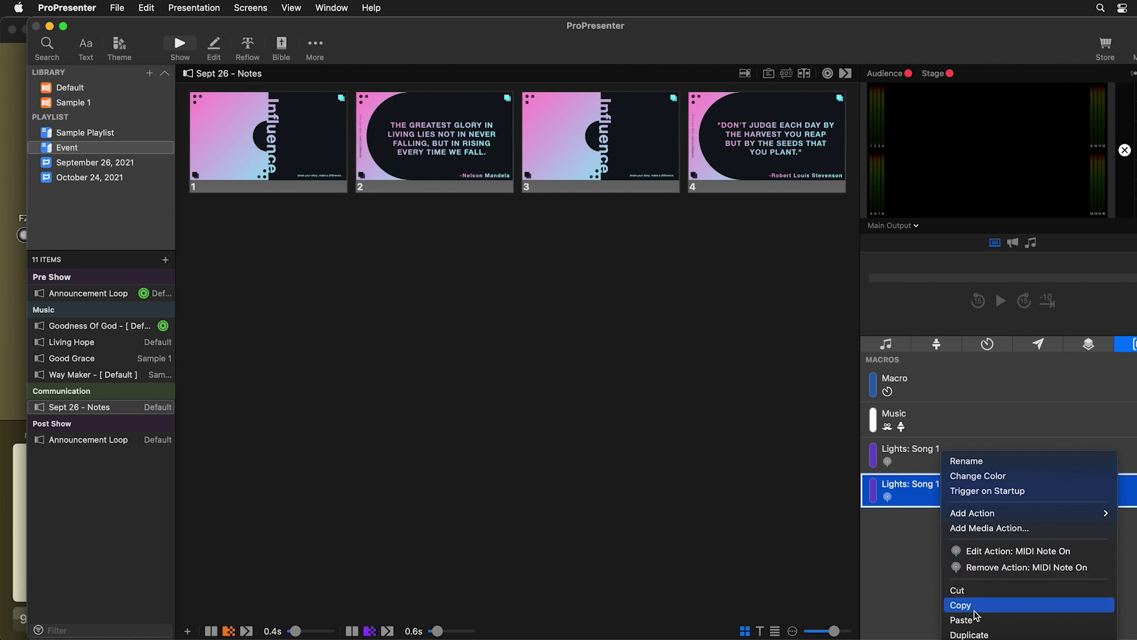
left_click(971, 462)
key("BackSpace")
key("BackSpace")
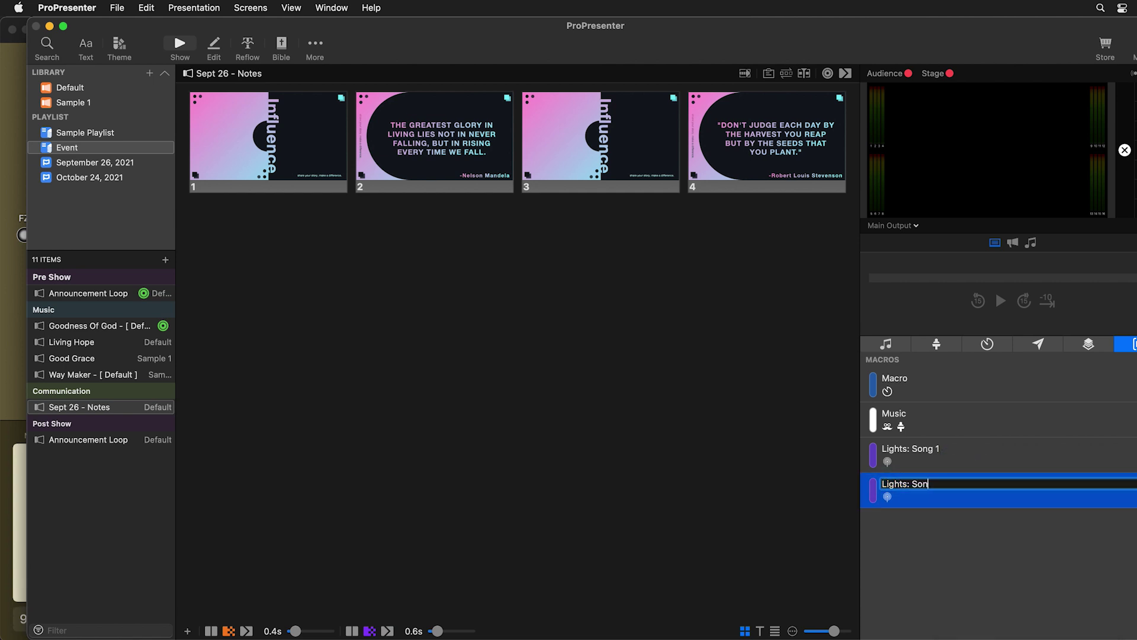
type("Walk I")
left_click(967, 545)
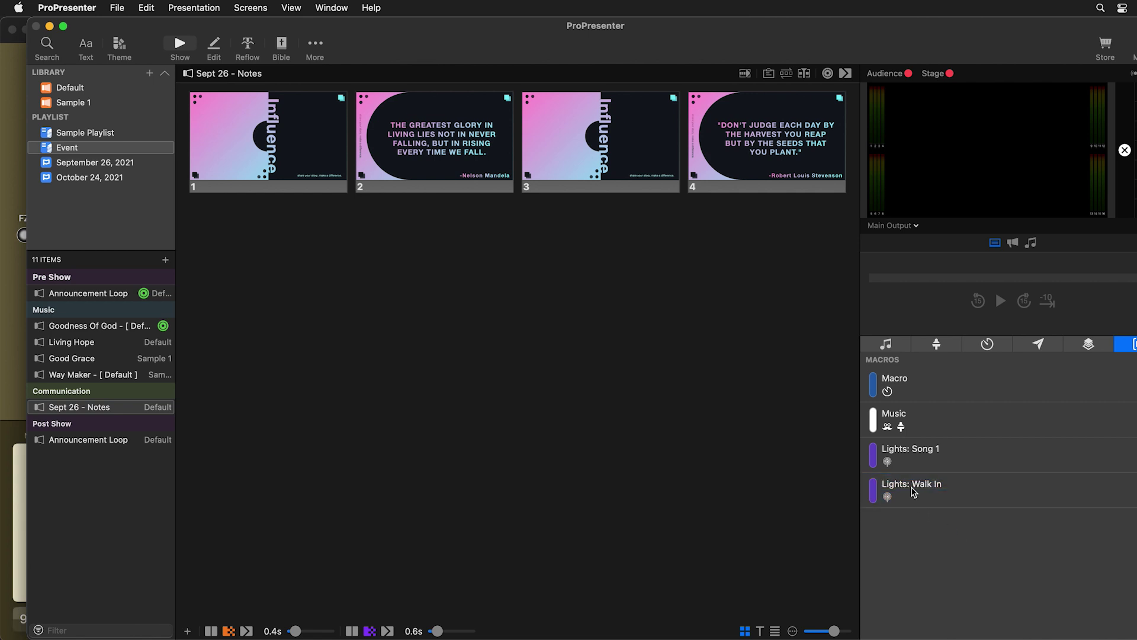
- Change the Lights: Walk In MIDI action's note to C#-2 (1)
right_click(897, 499)
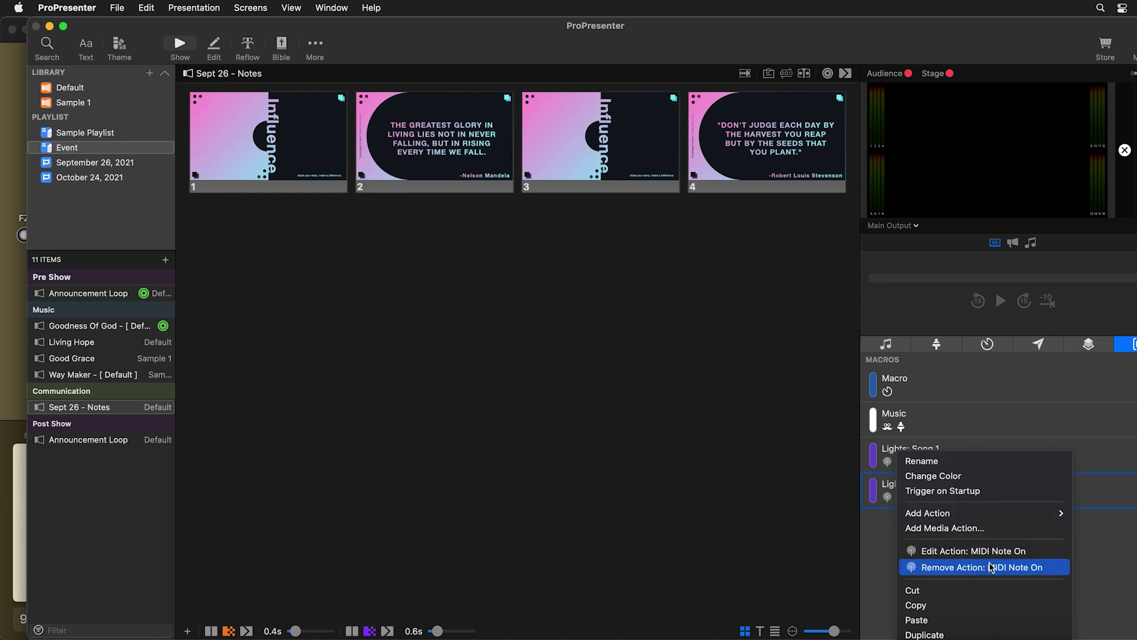
left_click(962, 556)
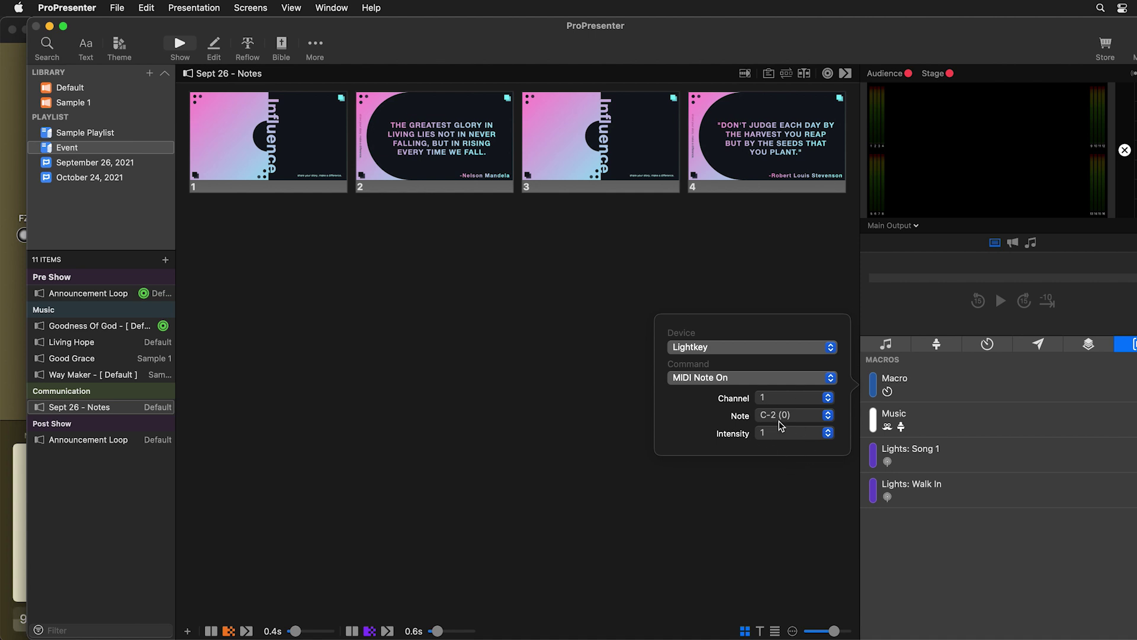
left_click(786, 416)
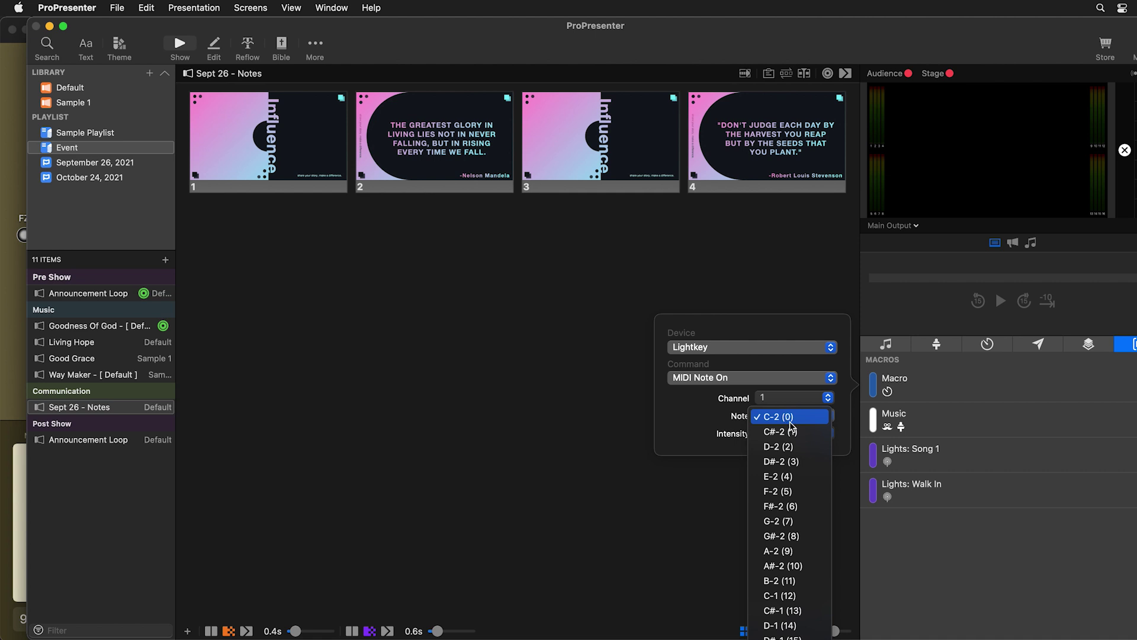
left_click(795, 432)
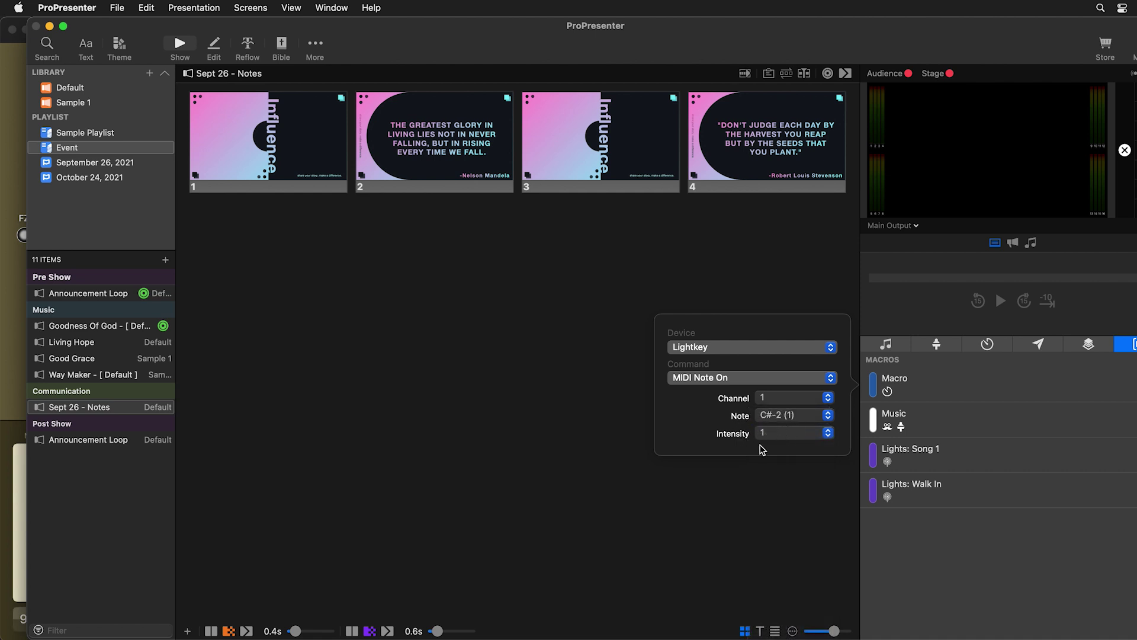
left_click(918, 595)
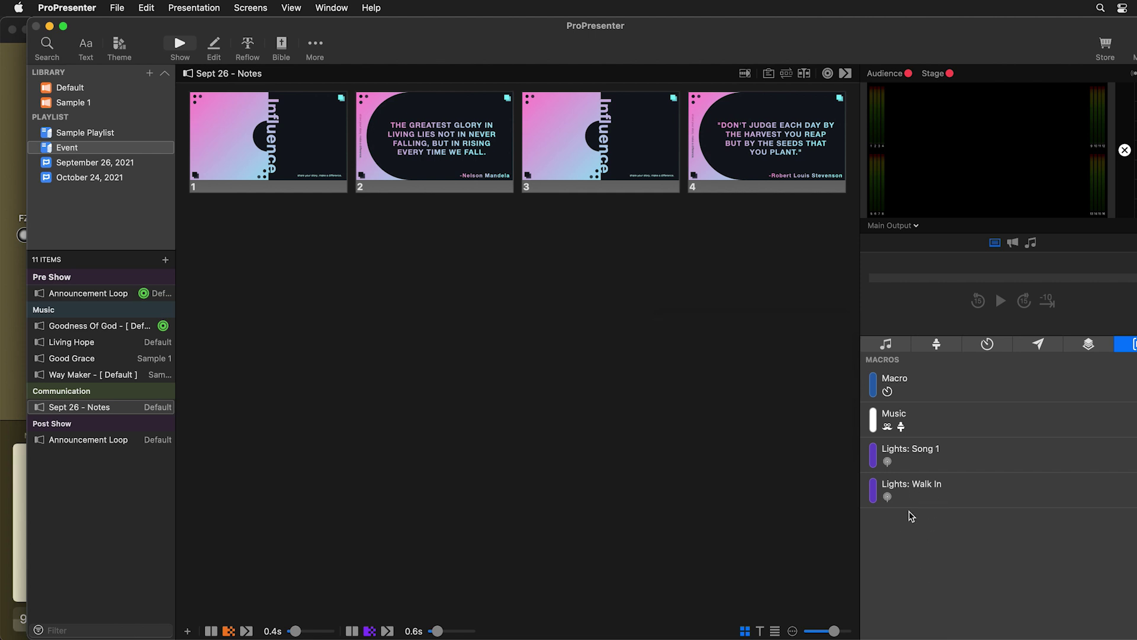
left_click_drag(470, 41, 652, 34)
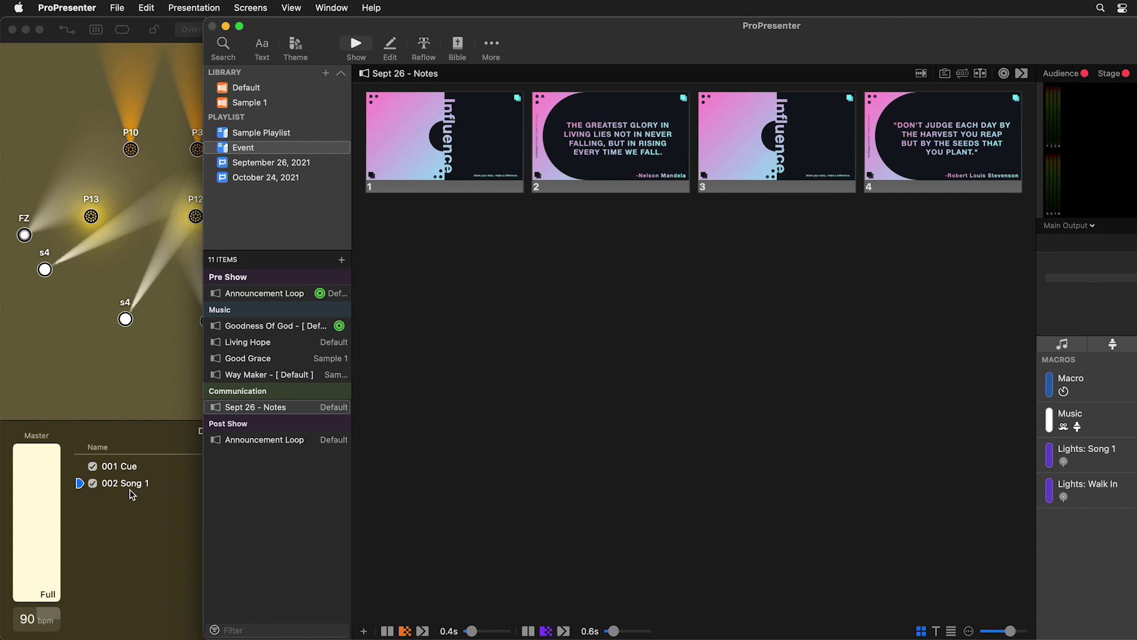
- Teach Lightkey cue 001 Cue to learn the Lights: Walk In macro as its external trigger
right_click(129, 470)
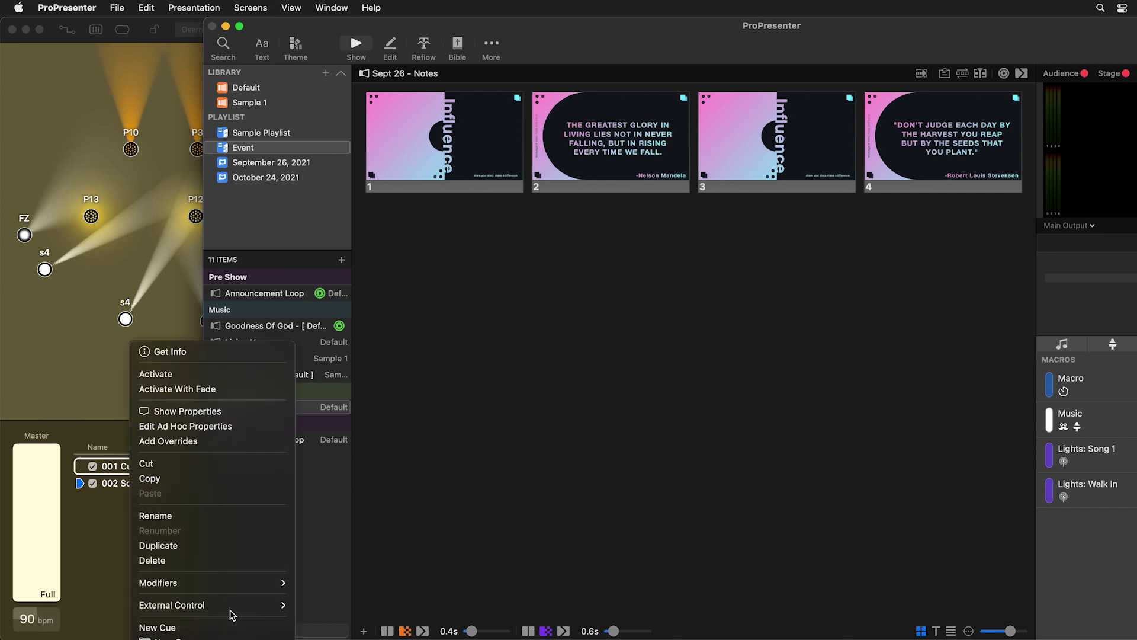
mouse_move(225, 612)
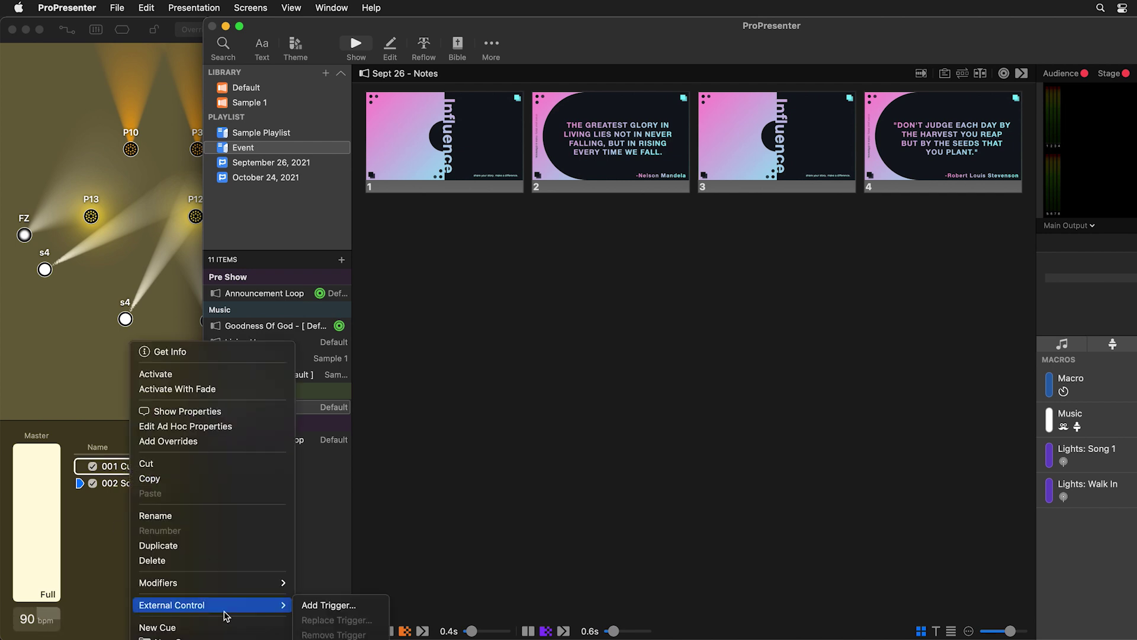
left_click(355, 605)
left_click(1099, 495)
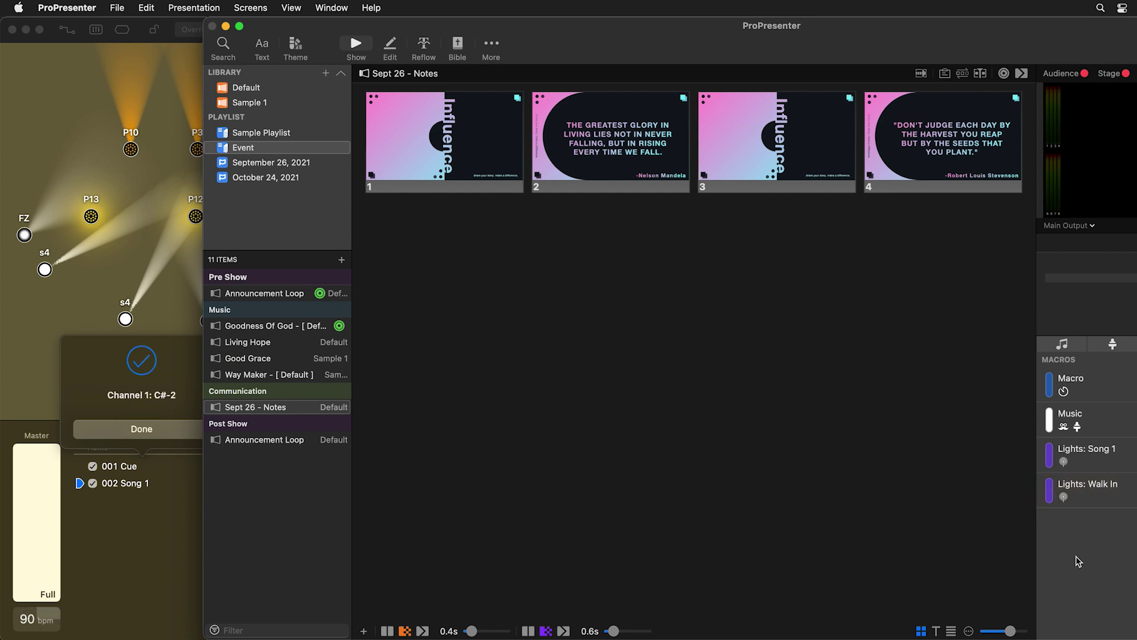
- Test Walk In recalling 001 Cue, then fire Lights: Song 1 and return to Lightkey
left_click(1084, 491)
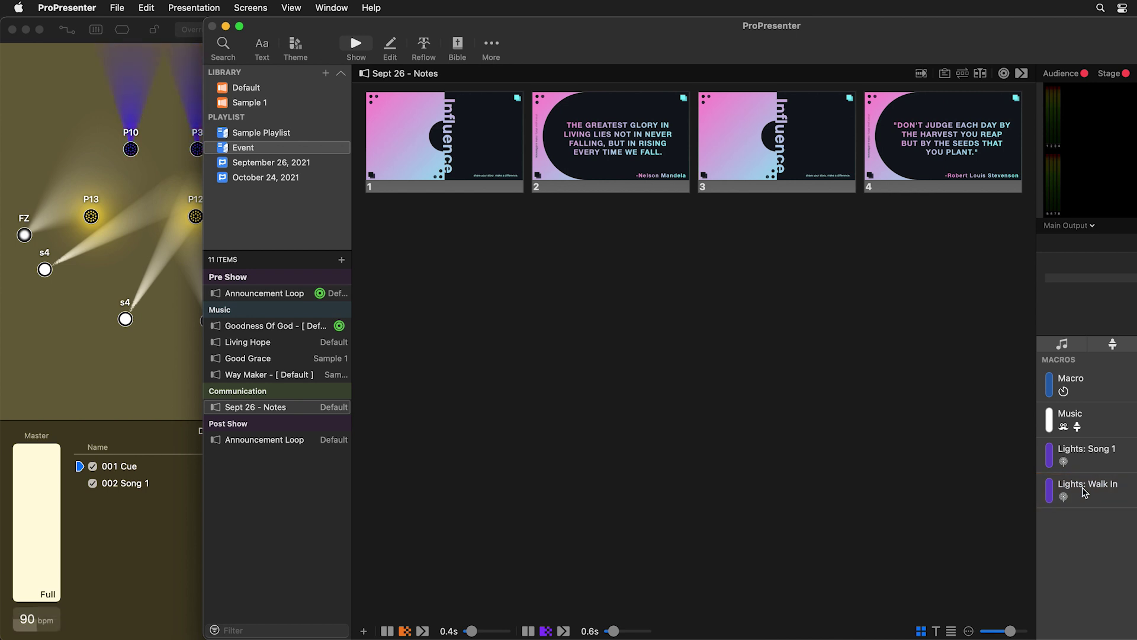
left_click(1088, 456)
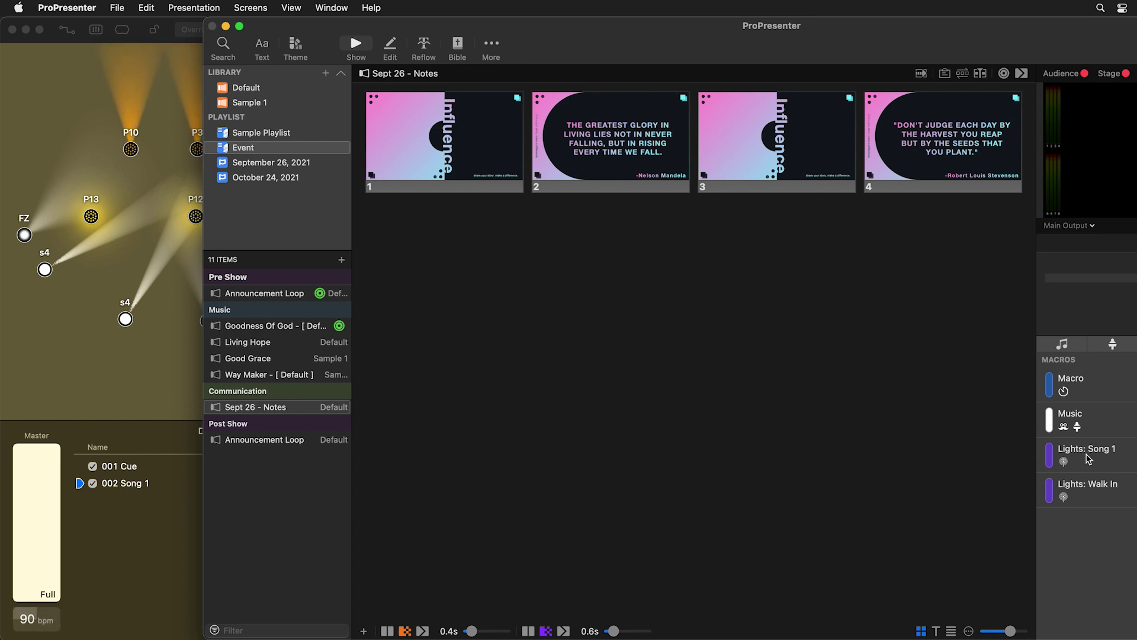
left_click(104, 540)
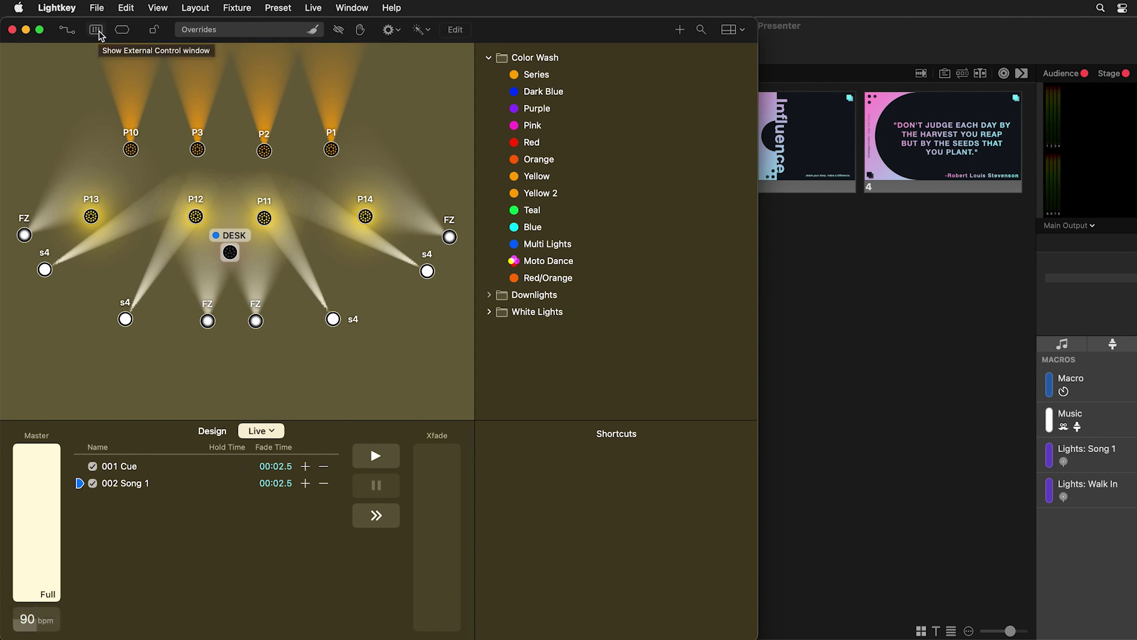
- In External Control's MIDI bindings, set the input source to Lightkey Input
left_click(96, 29)
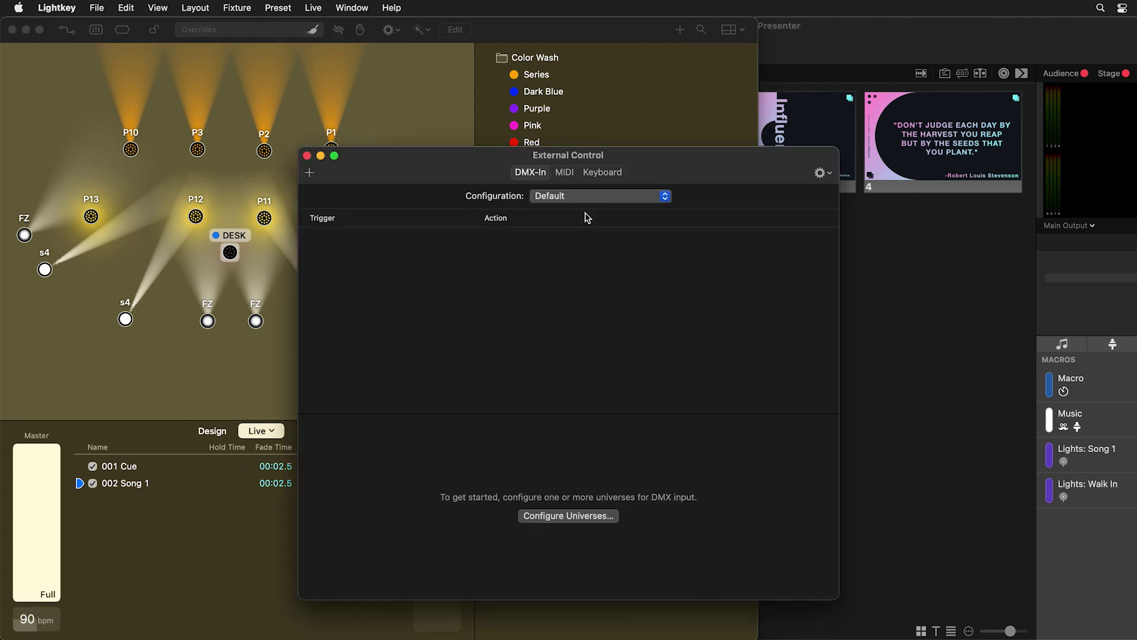
left_click(574, 198)
left_click(515, 292)
left_click(564, 173)
left_click(553, 225)
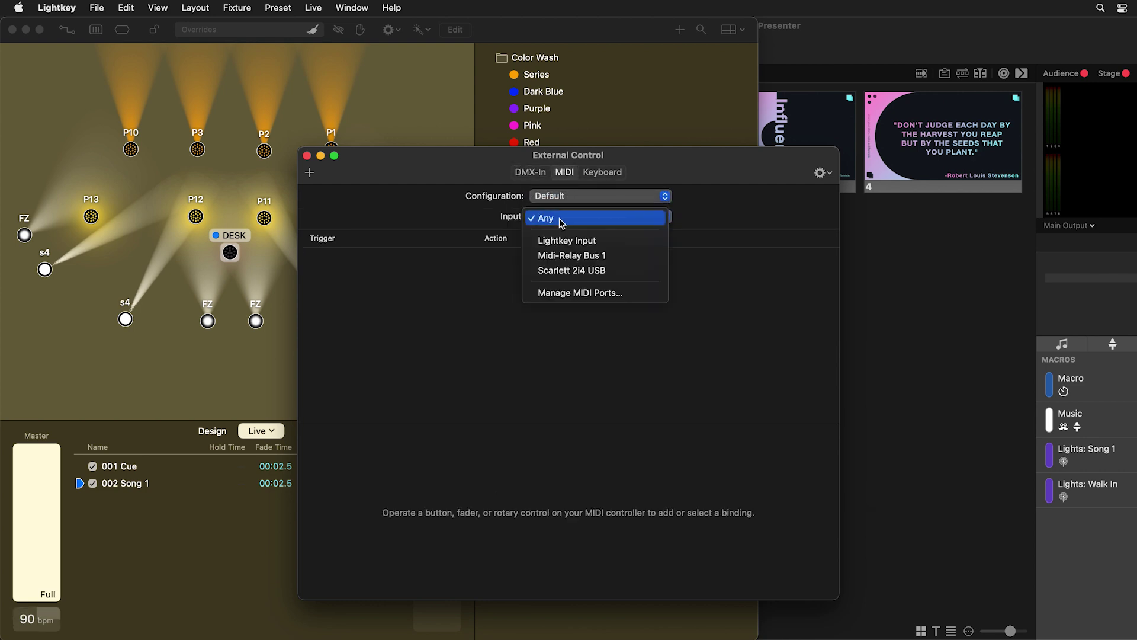
left_click(585, 242)
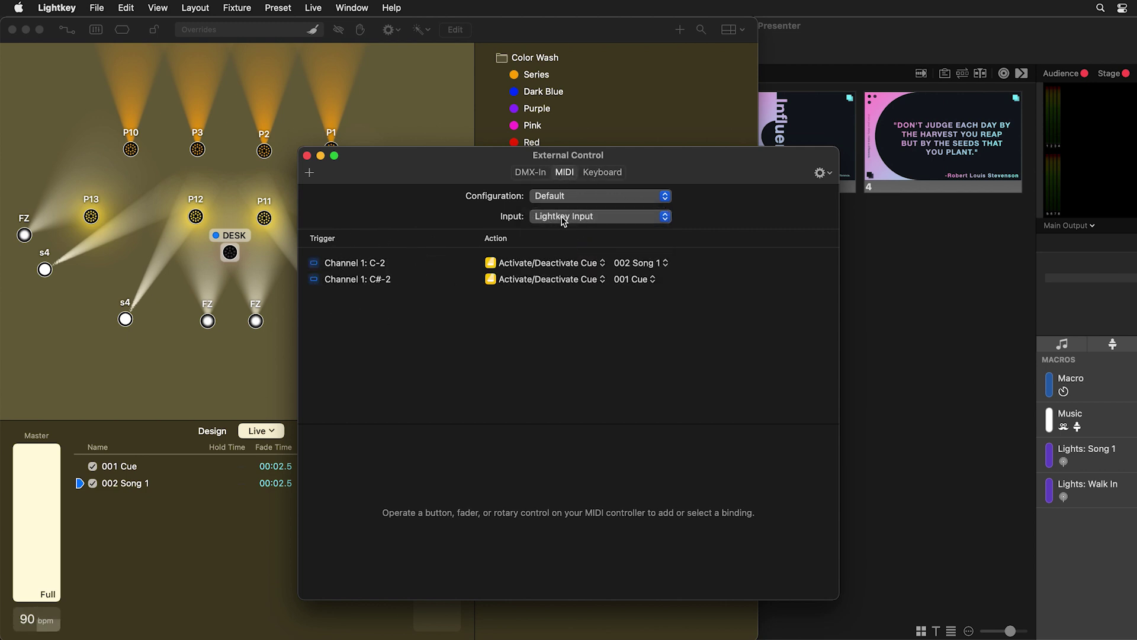
- Review the C-2 and C#-2 note bindings, then close External Control
left_click(356, 265)
left_click(357, 279)
left_click(355, 265)
left_click(356, 283)
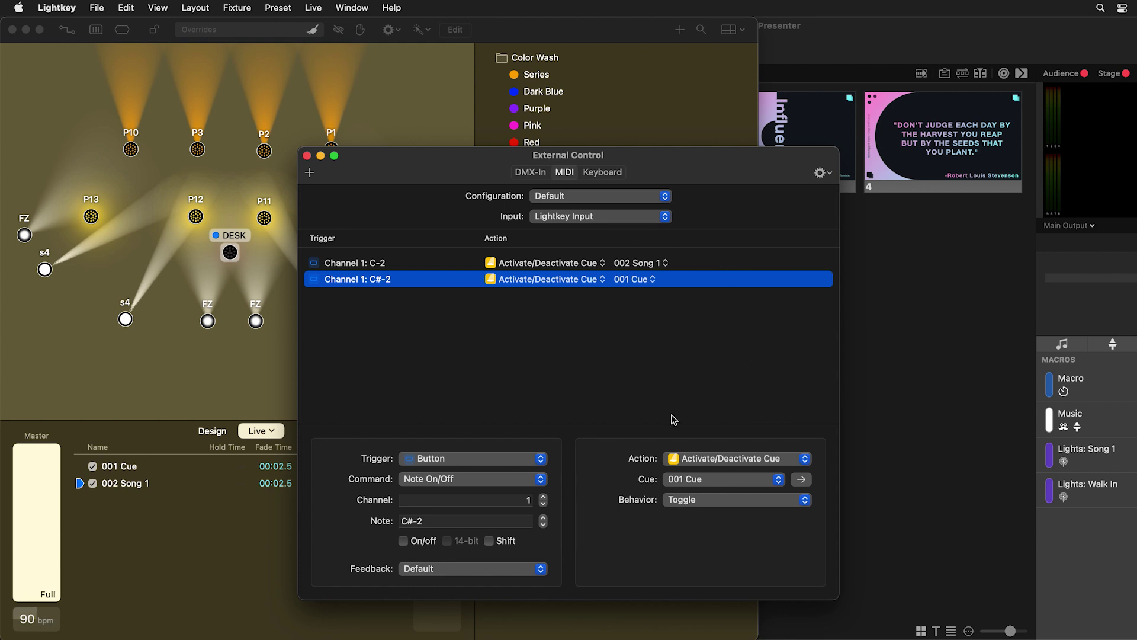
left_click(307, 156)
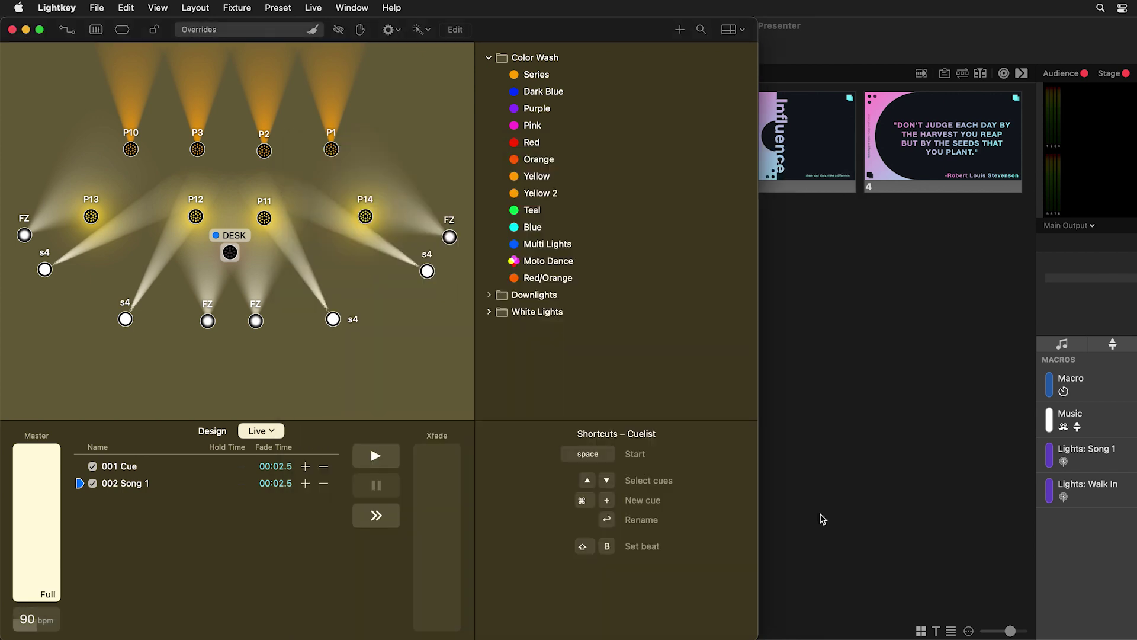
- Fire the Lights: Song 1 macro in ProPresenter, then reopen Lightkey's External Control
left_click(1077, 454)
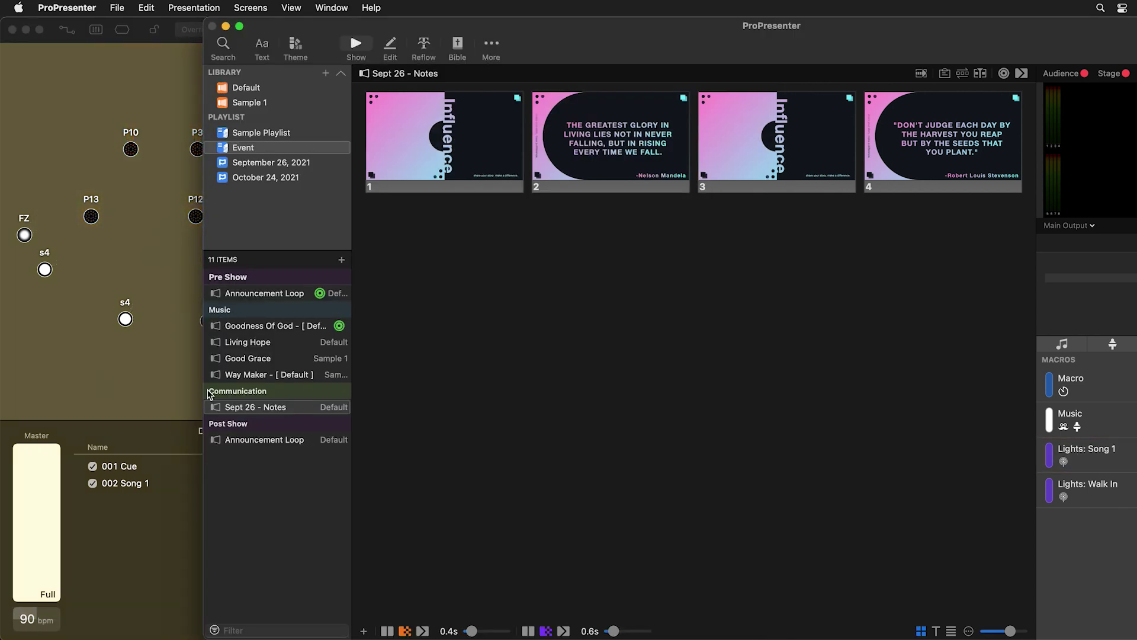
left_click(1089, 458)
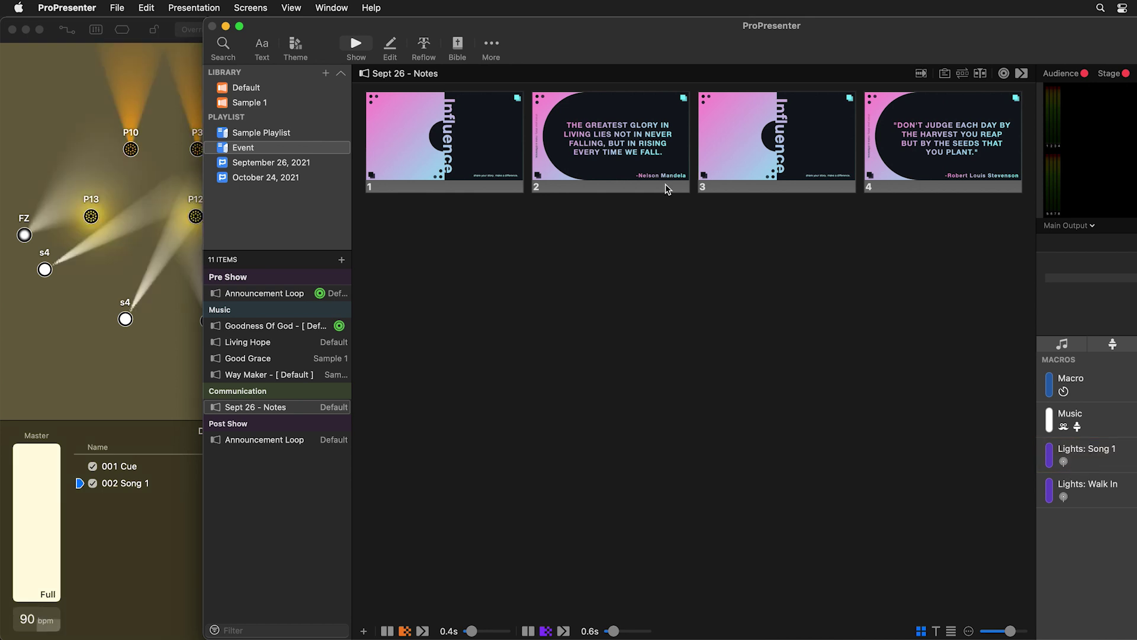
left_click(158, 19)
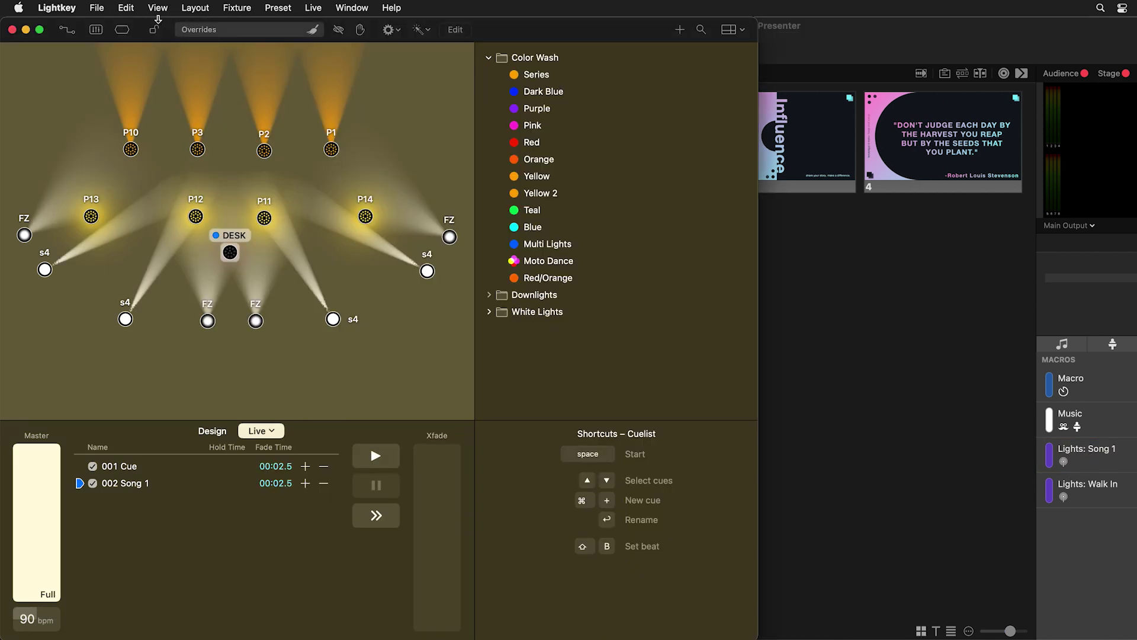
left_click(96, 31)
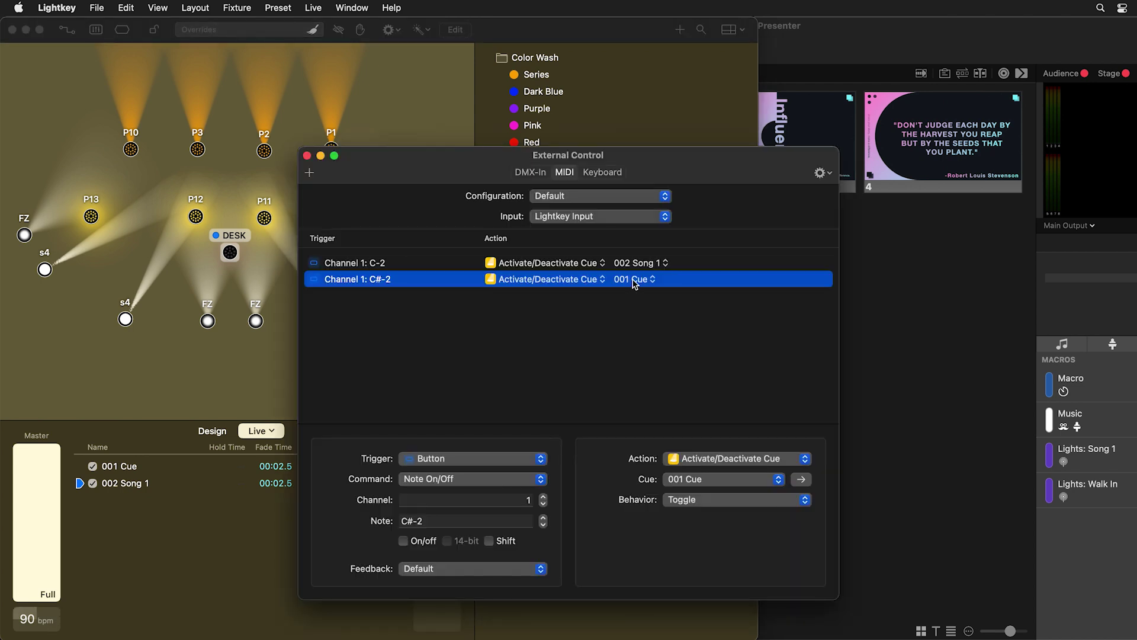
- Change the C#-2 and C-2 bindings' Behavior from Toggle to Activate
left_click(697, 502)
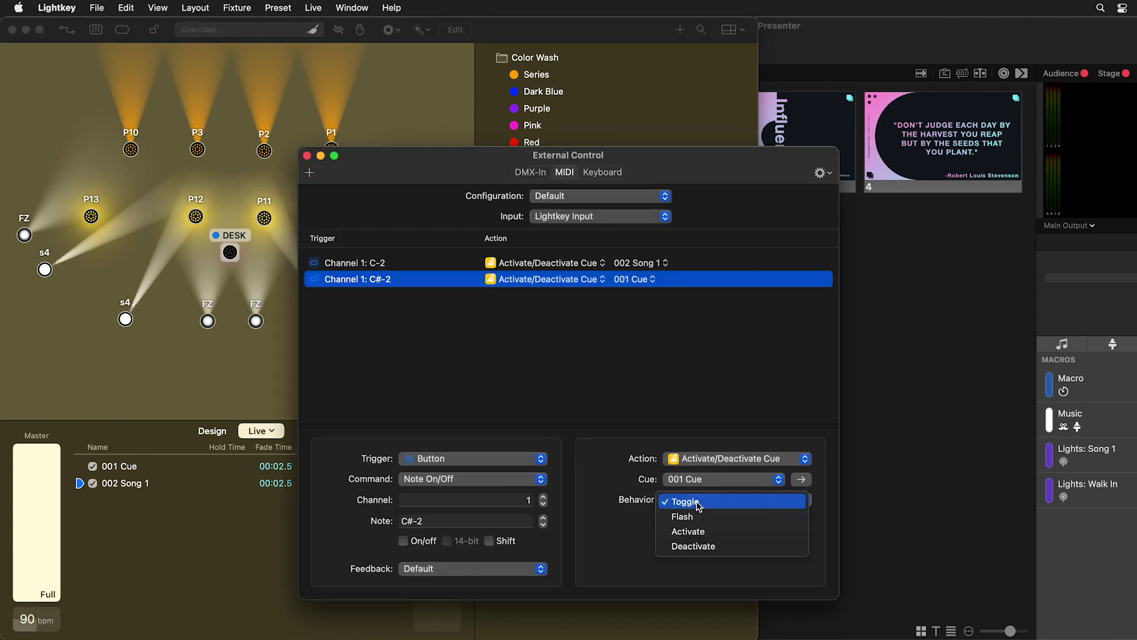
left_click(710, 531)
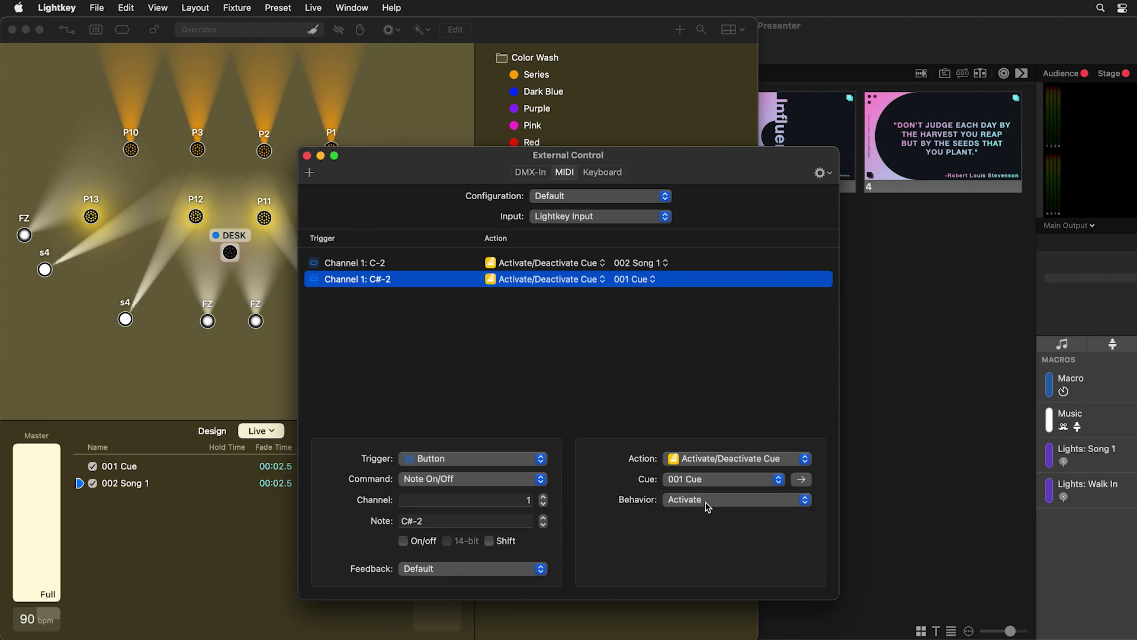
left_click(530, 276)
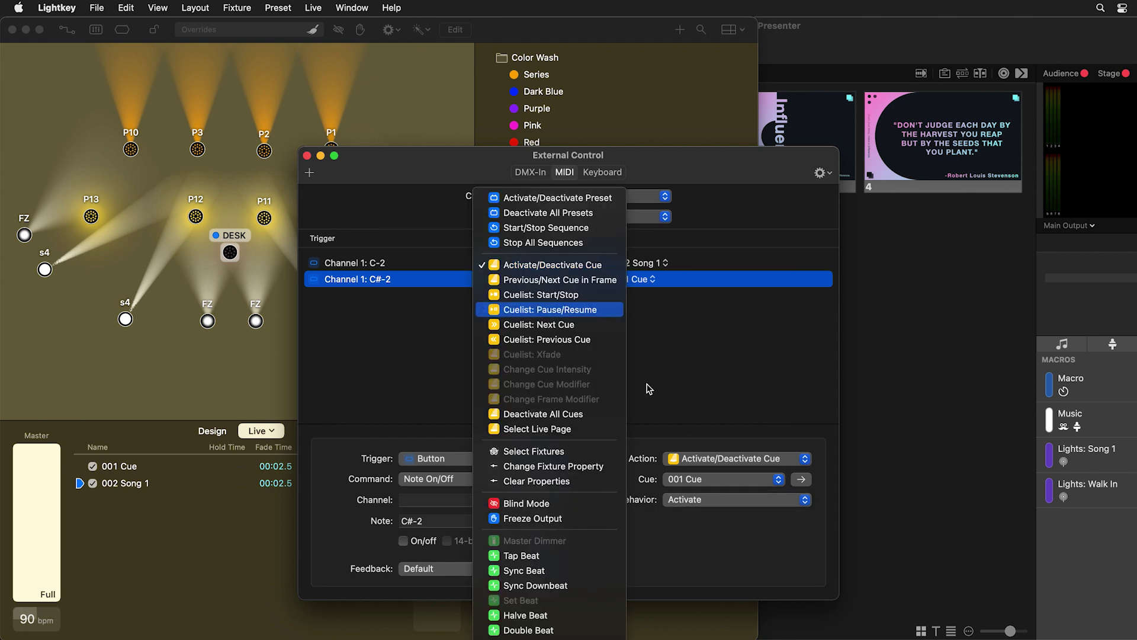
left_click(704, 343)
left_click(400, 270)
left_click(705, 503)
left_click(706, 532)
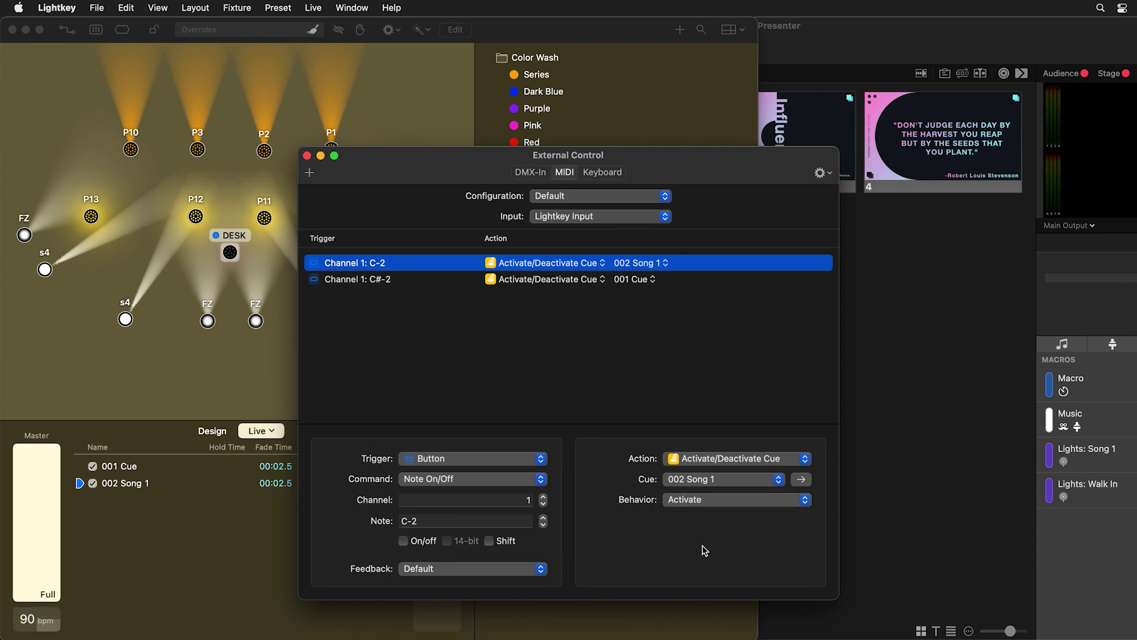
- Compare the C-2 and C#-2 binding settings, then close External Control
left_click(378, 281)
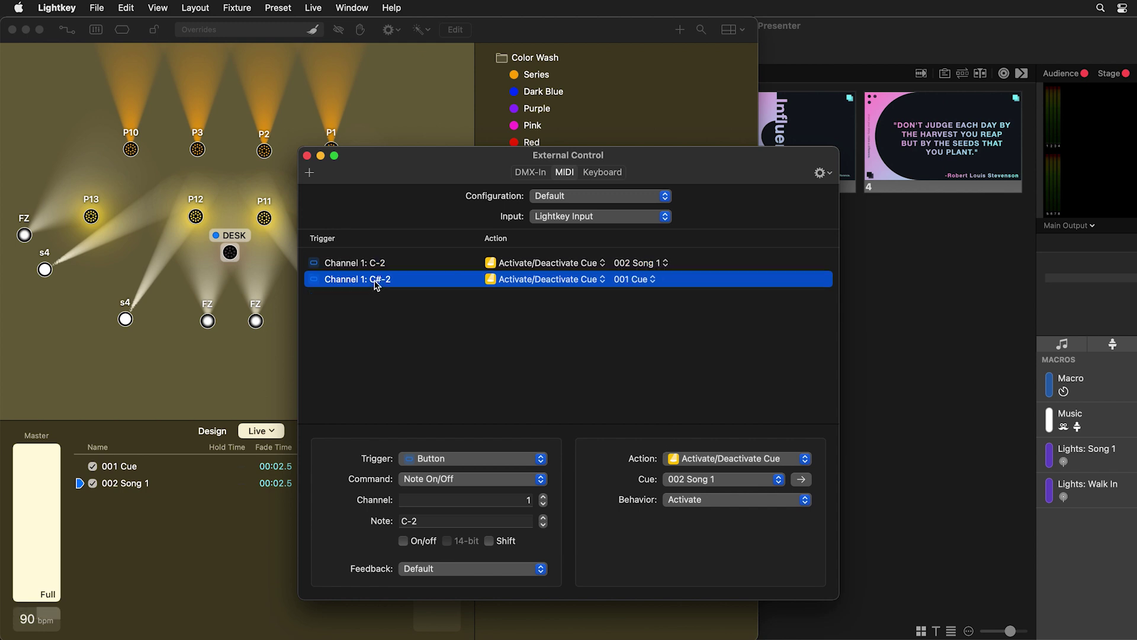
left_click(377, 265)
left_click(371, 283)
left_click(373, 263)
left_click(370, 282)
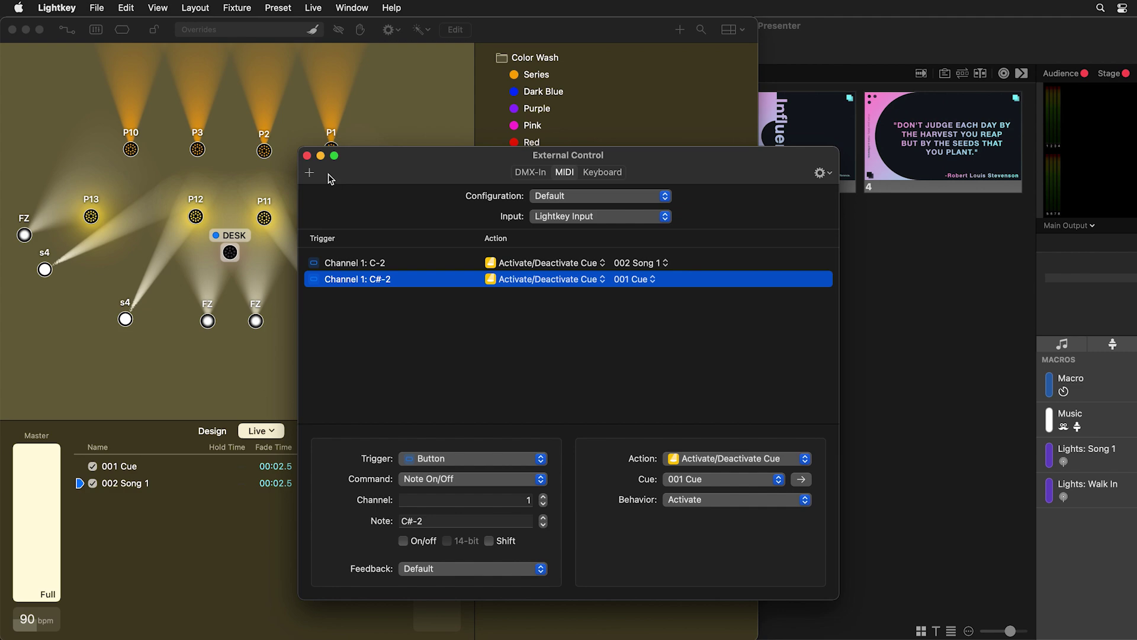
left_click(307, 155)
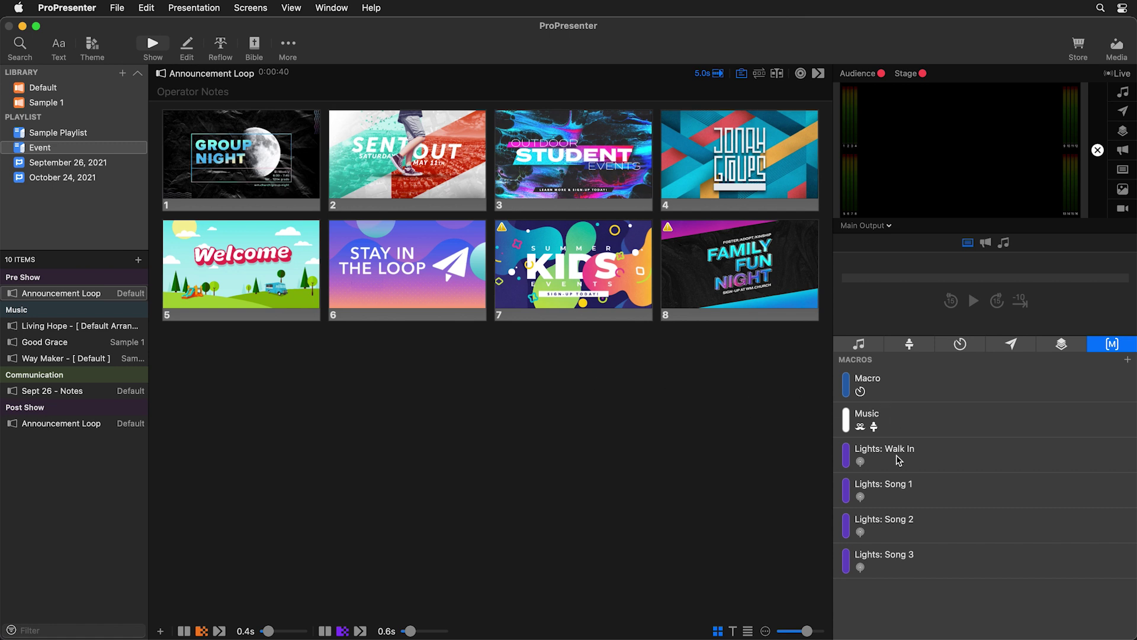
- Attach Walk In to Announcement Loop and Song 1–3 to Living Hope, Good Grace, Way Maker slide 1
left_click_drag(900, 457, 255, 172)
left_click(67, 327)
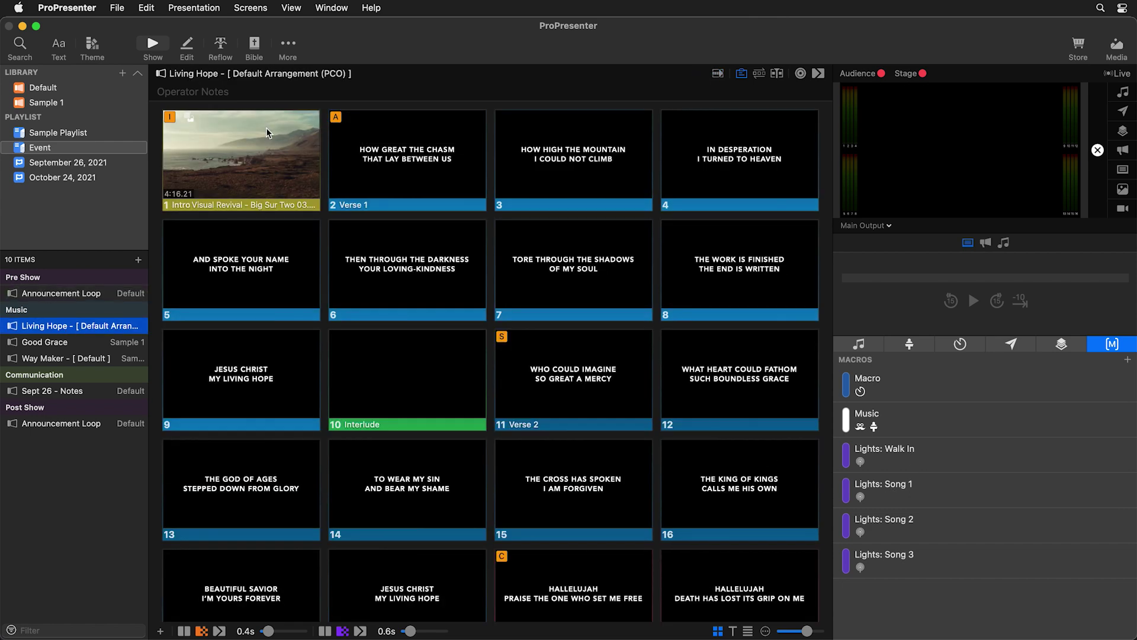
left_click_drag(899, 489, 245, 164)
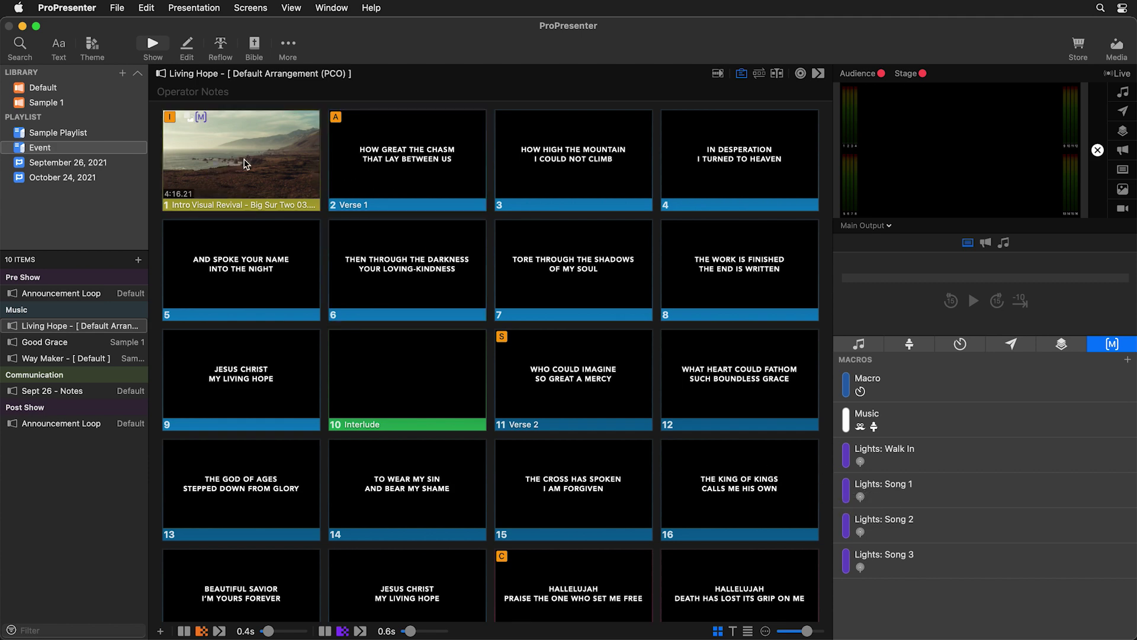
left_click(61, 344)
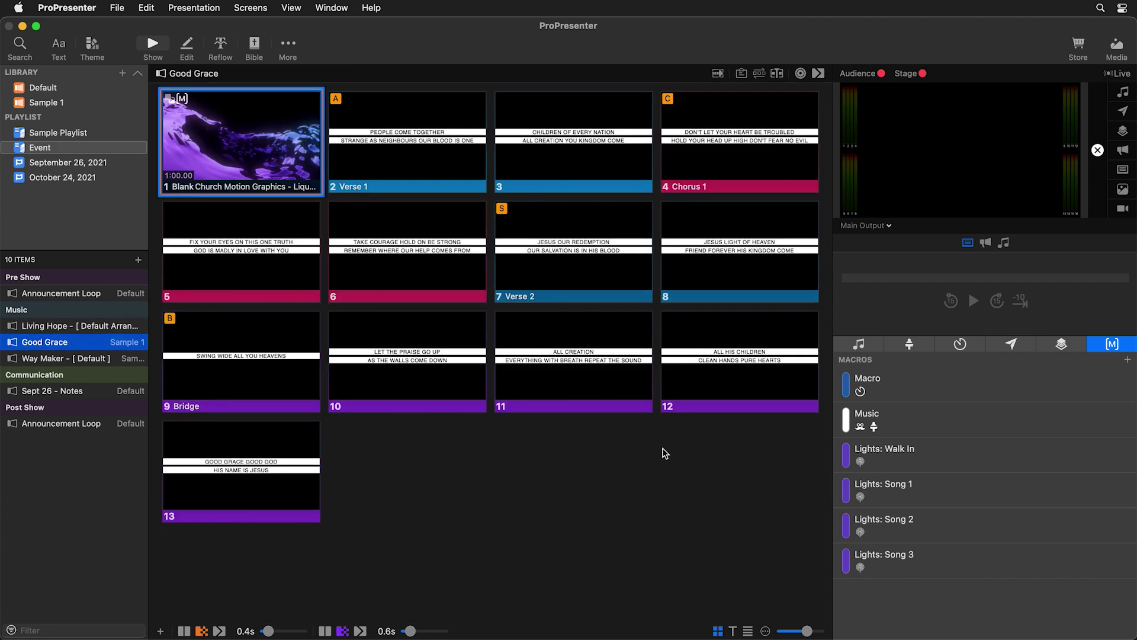
left_click_drag(909, 522, 274, 156)
left_click(69, 363)
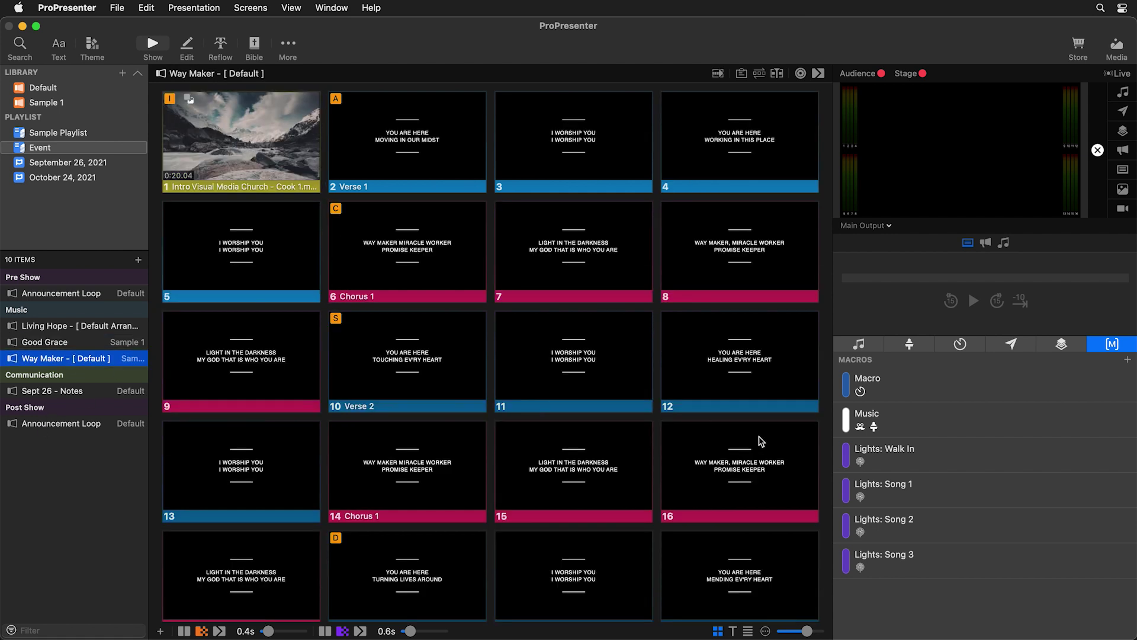
left_click_drag(899, 563, 258, 160)
left_click_drag(388, 45, 579, 45)
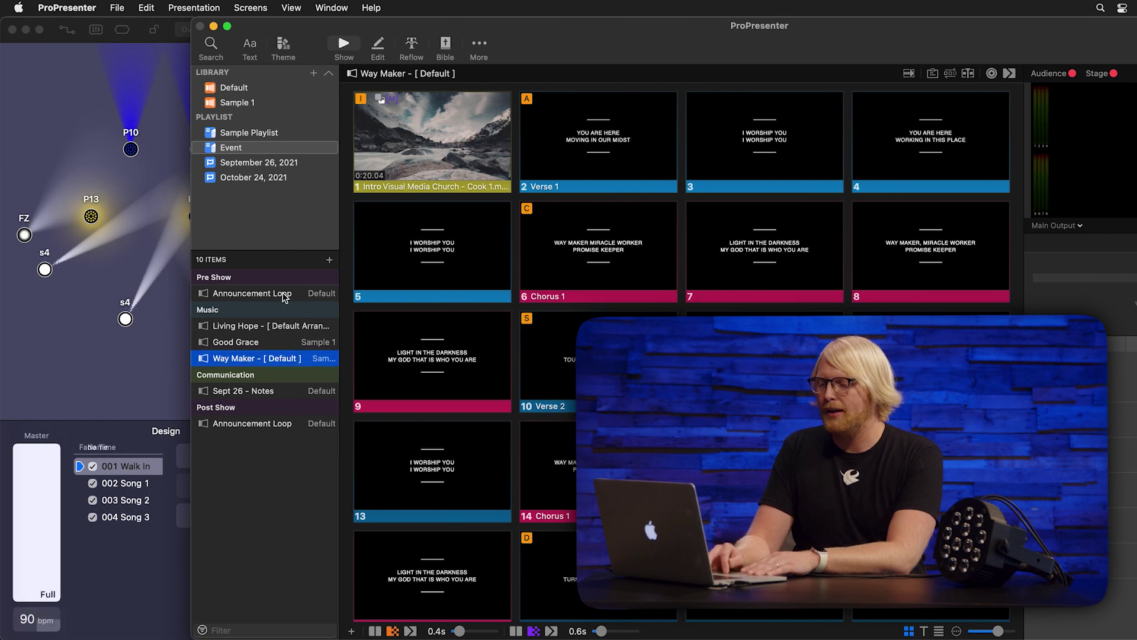
- Take the first slides of Announcement Loop and Living Hope live
left_click(284, 293)
left_click(462, 164)
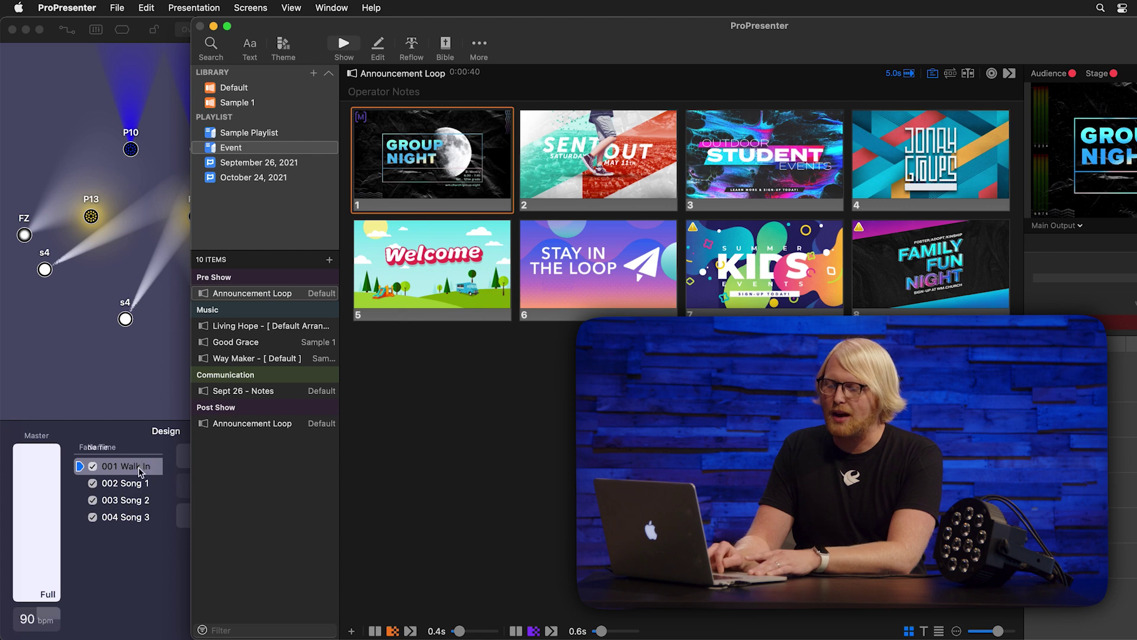
left_click(258, 325)
left_click(438, 138)
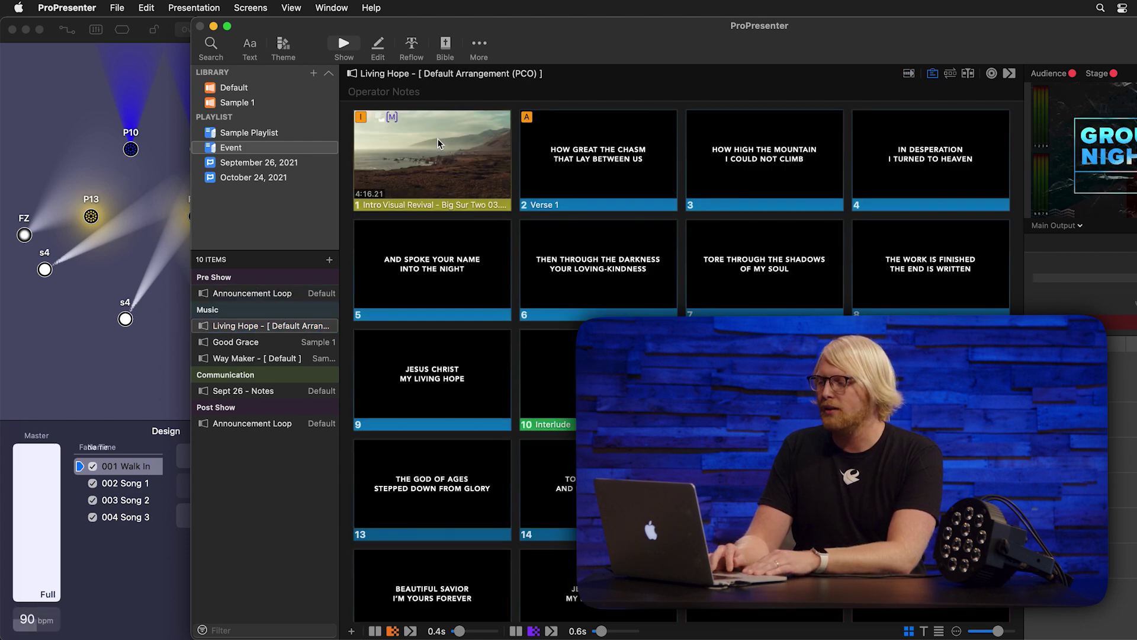
- Take Good Grace's first slide live, then Way Maker's intro video slide
left_click_drag(982, 29, 914, 19)
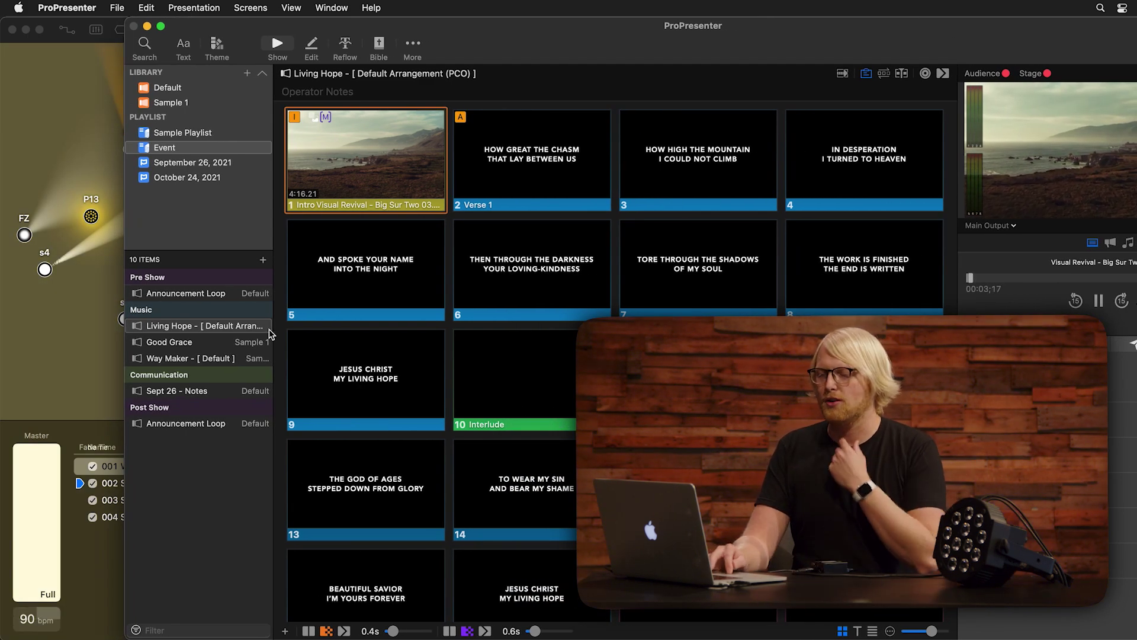
left_click_drag(535, 41, 414, 41)
left_click(61, 343)
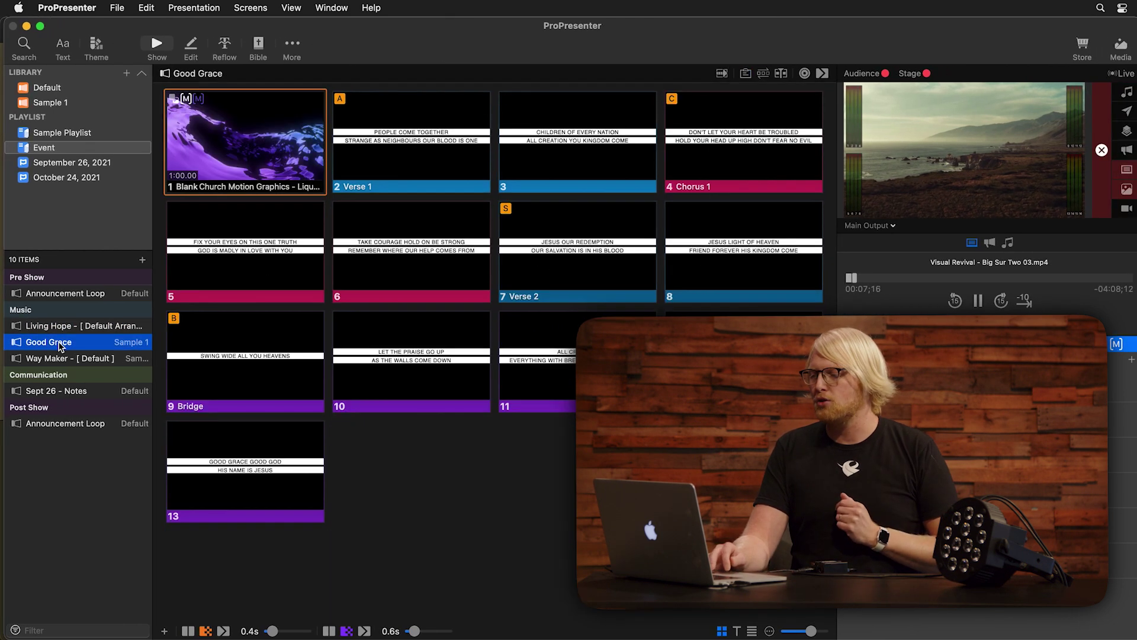
left_click(233, 155)
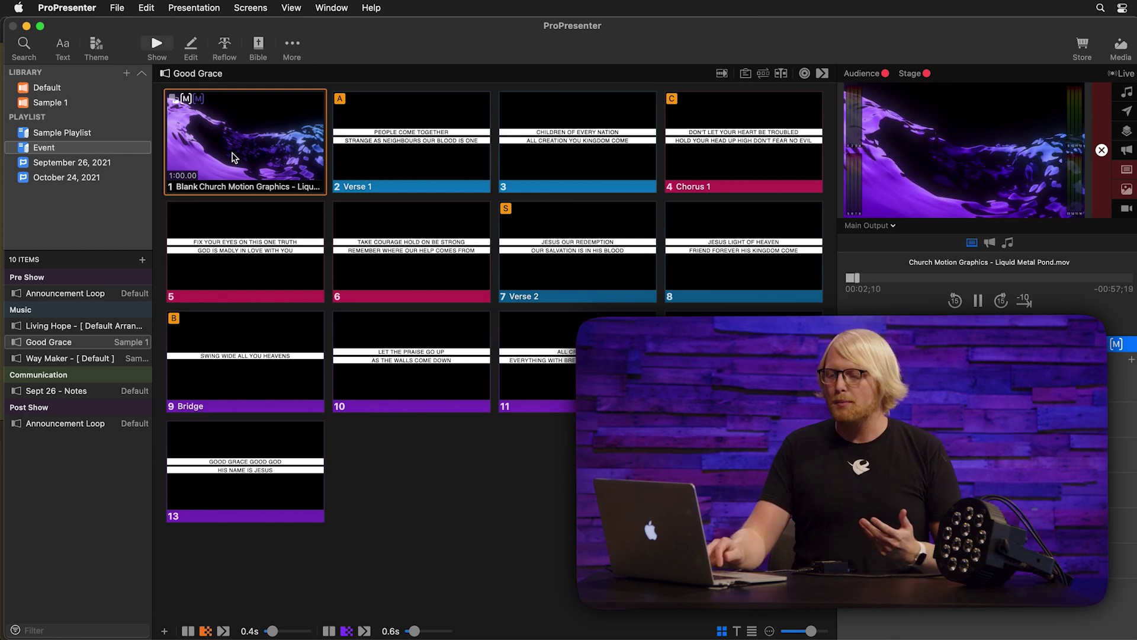
left_click(65, 360)
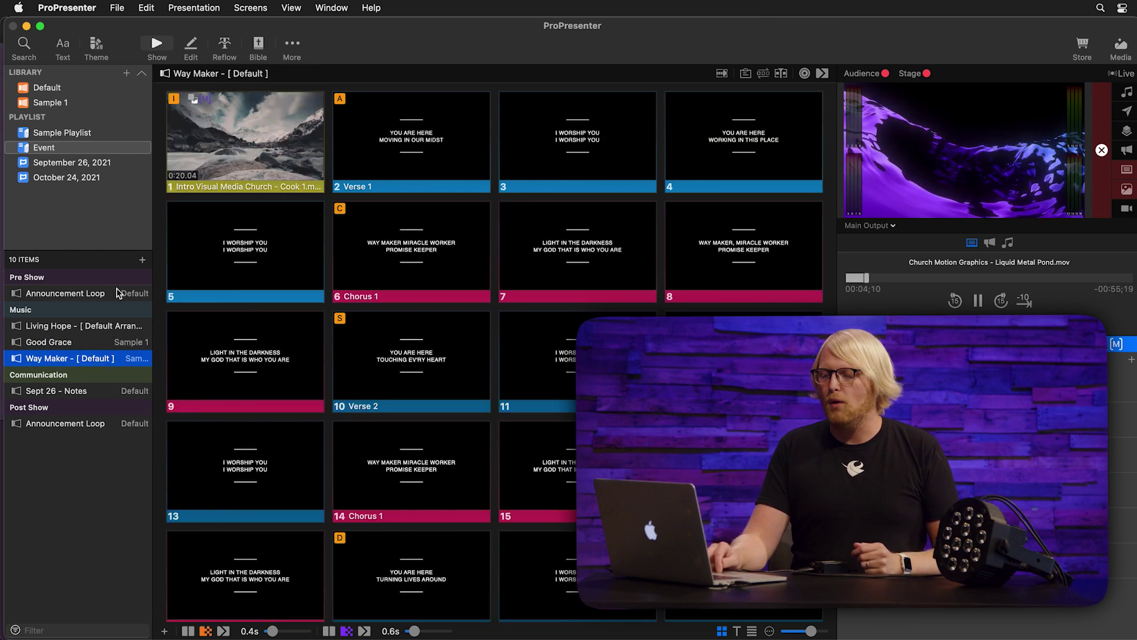
left_click(253, 155)
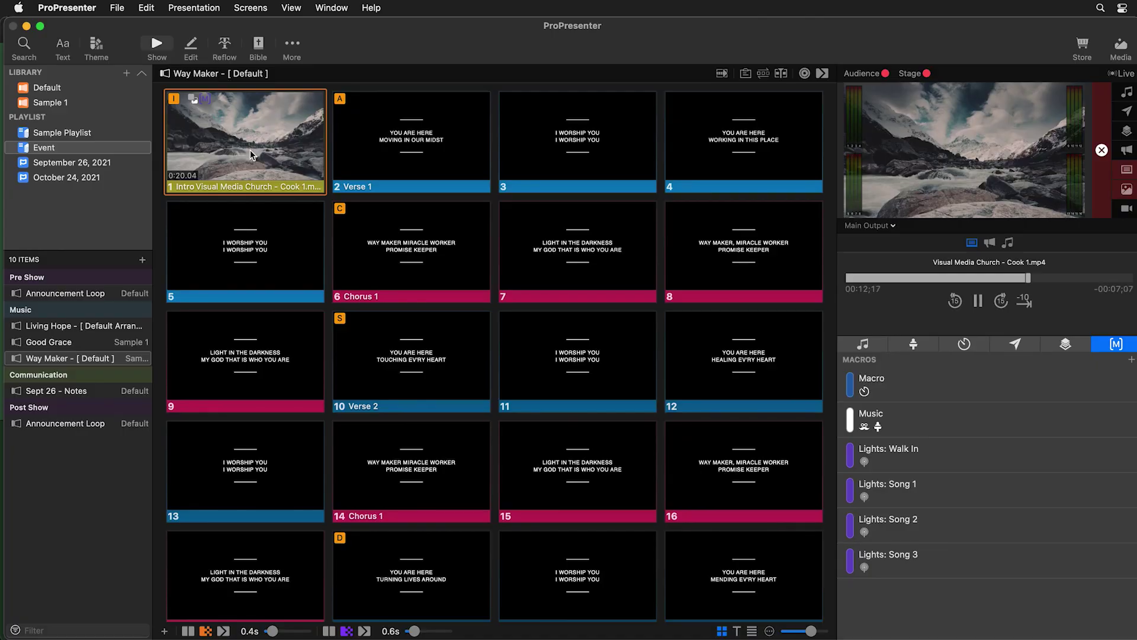
- Swap the intro video slide's macro from Lights: Song 3 to Lights: Song 1
right_click(227, 133)
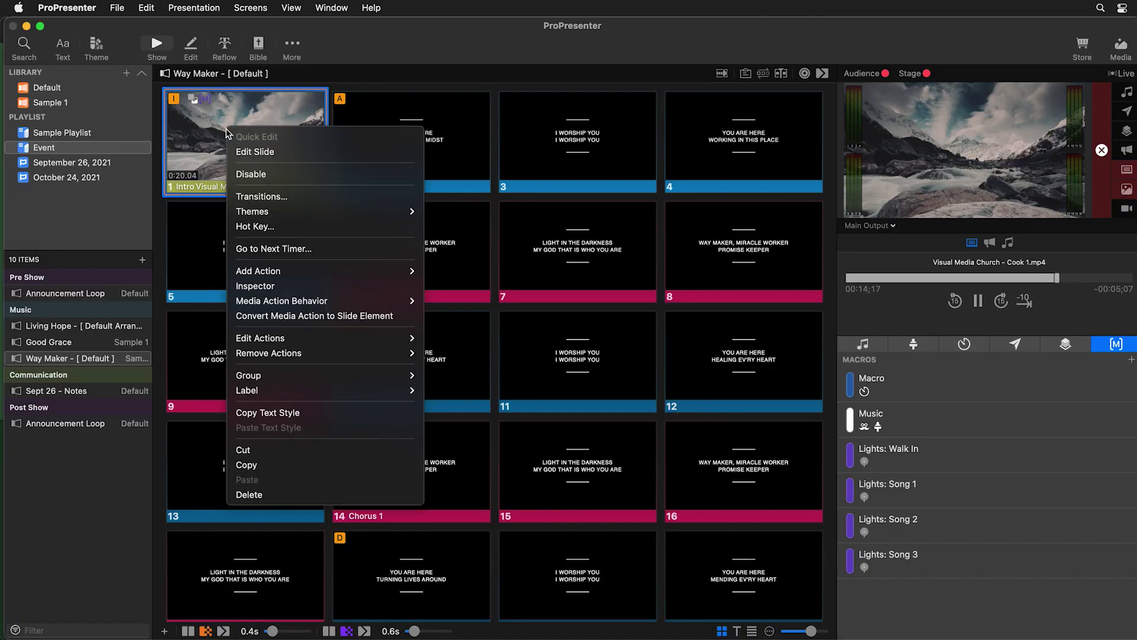
mouse_move(312, 337)
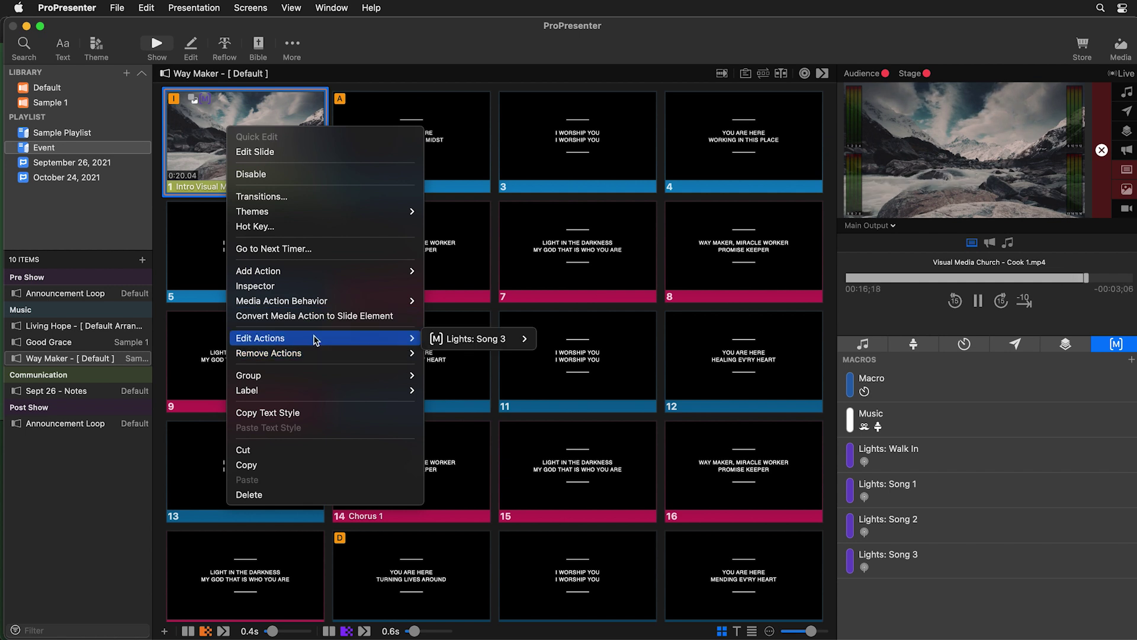
mouse_move(465, 340)
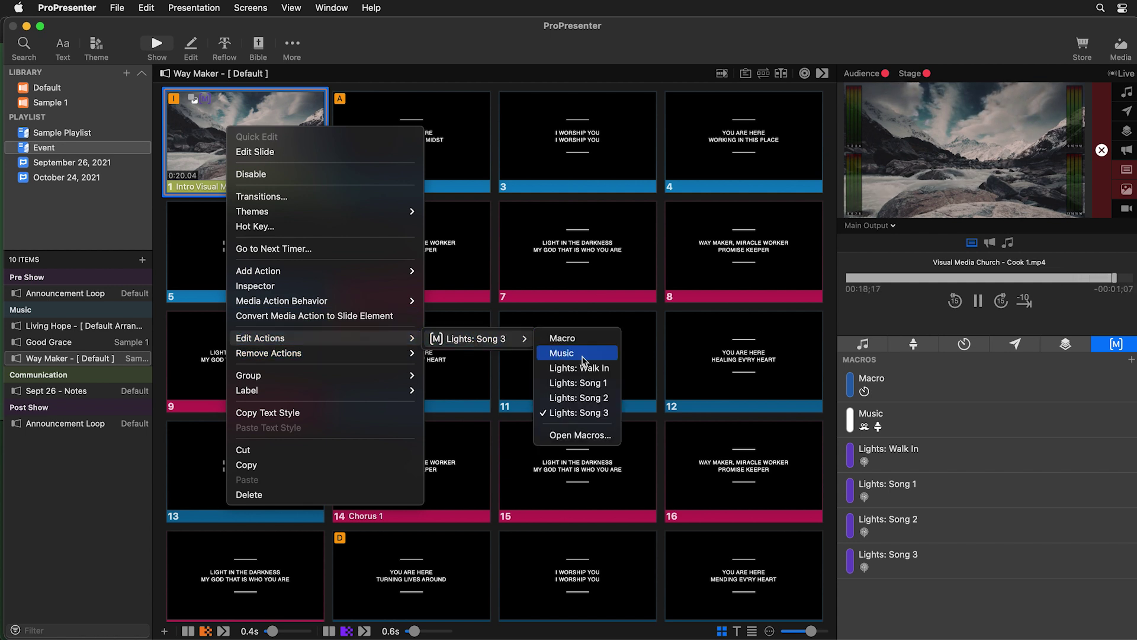
left_click(602, 386)
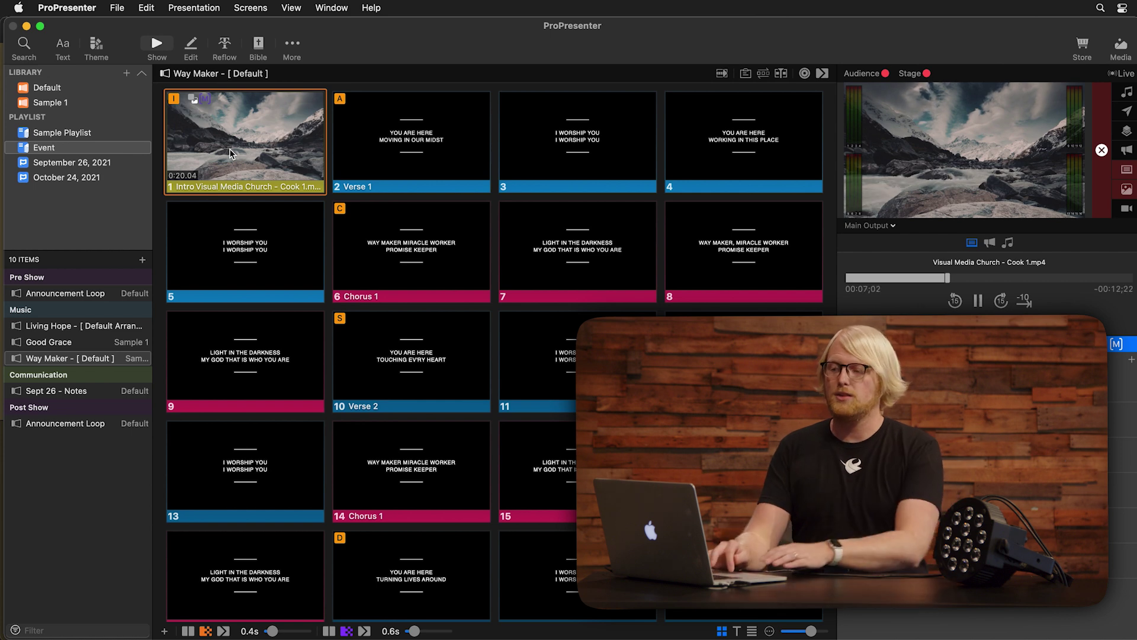
left_click_drag(335, 28, 479, 28)
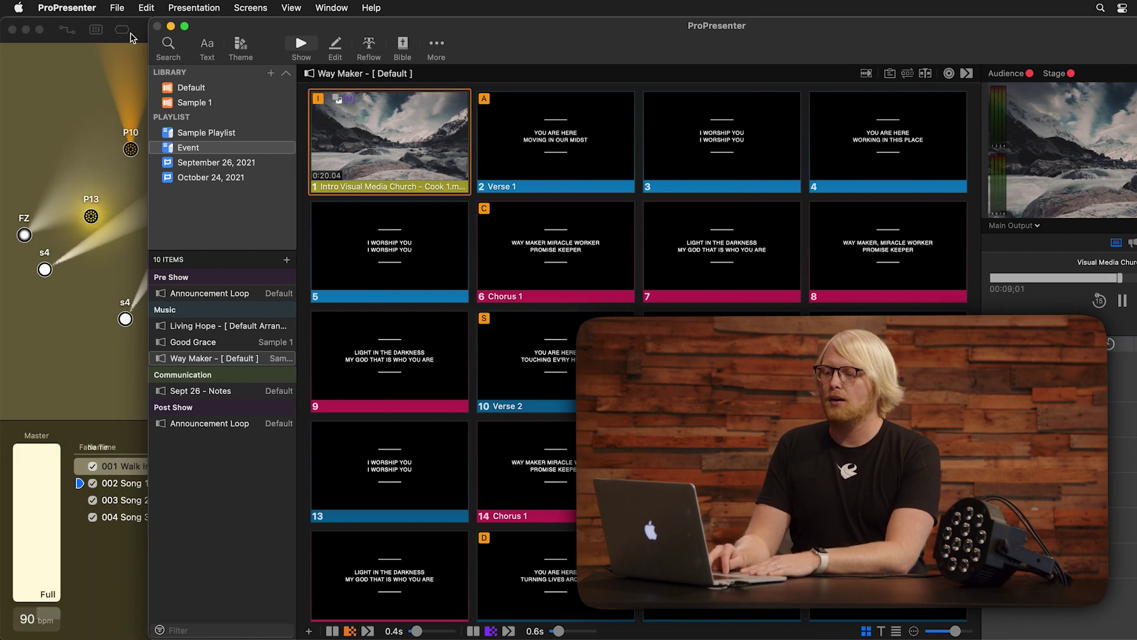
- Replace Yellow with the Color Wash Teal preset in cue 002 Song 1, then return to ProPresenter
left_click(146, 26)
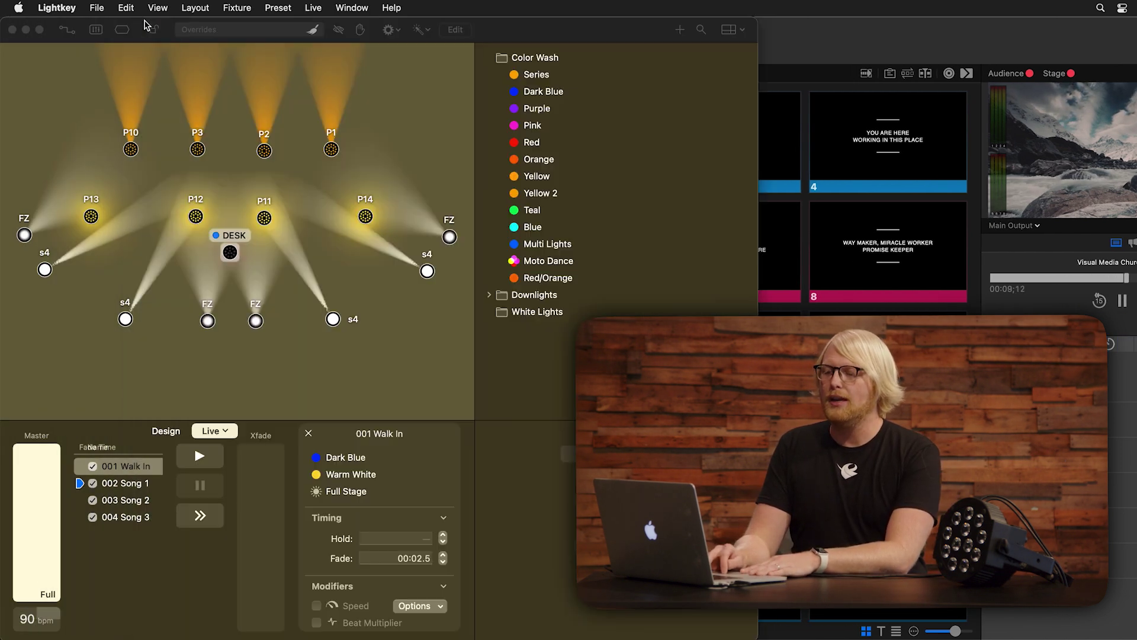
left_click(134, 485)
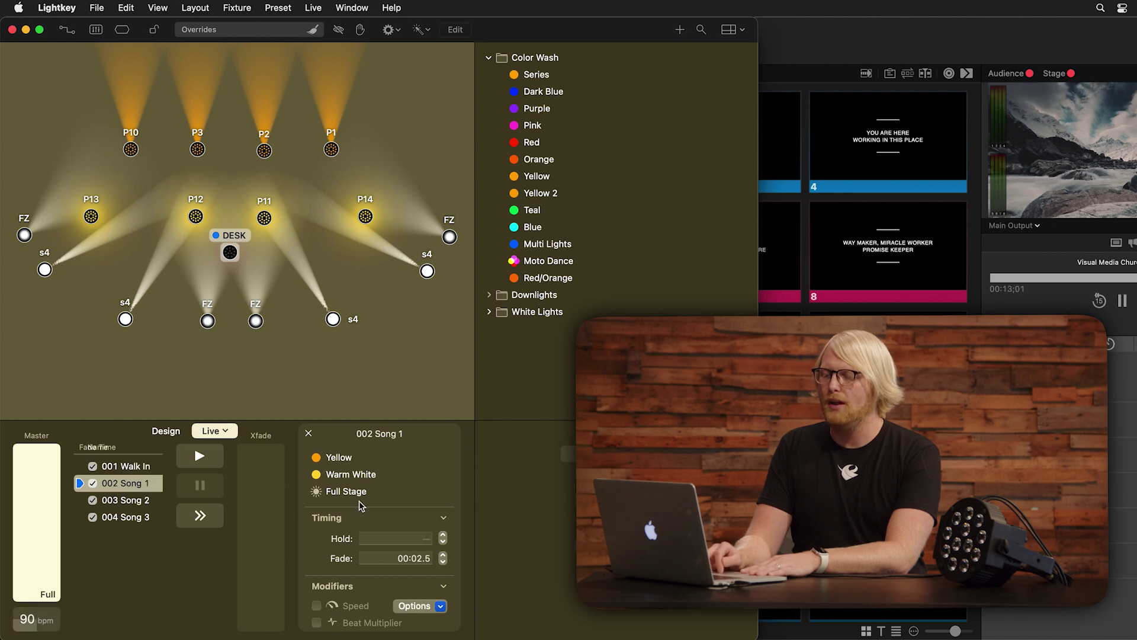
left_click(341, 458)
key("Delete")
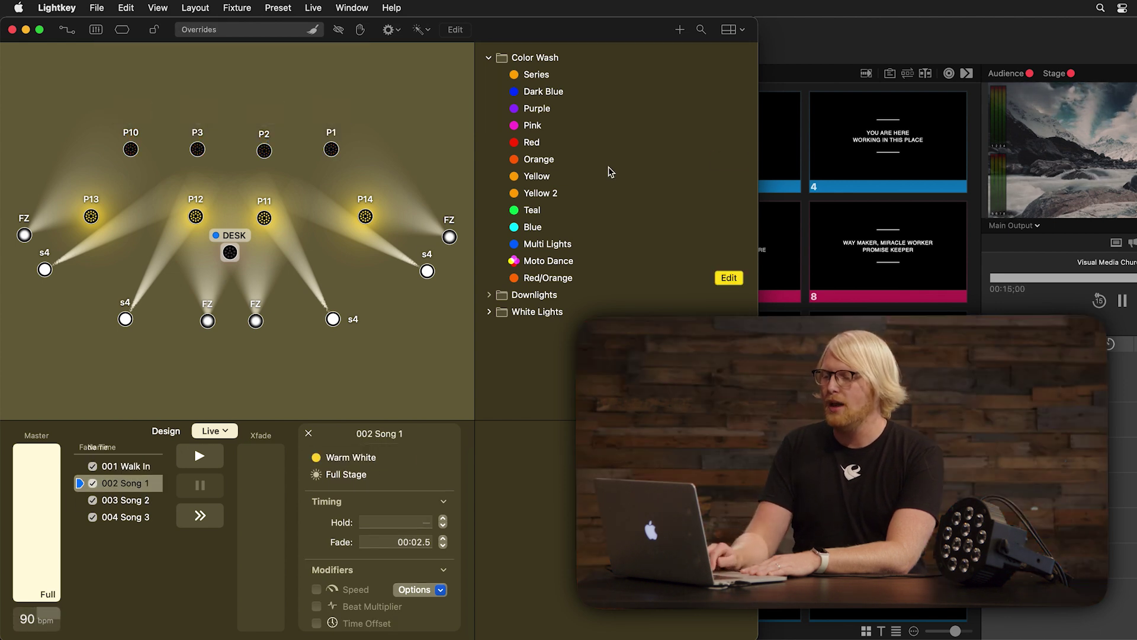
left_click_drag(530, 211, 394, 462)
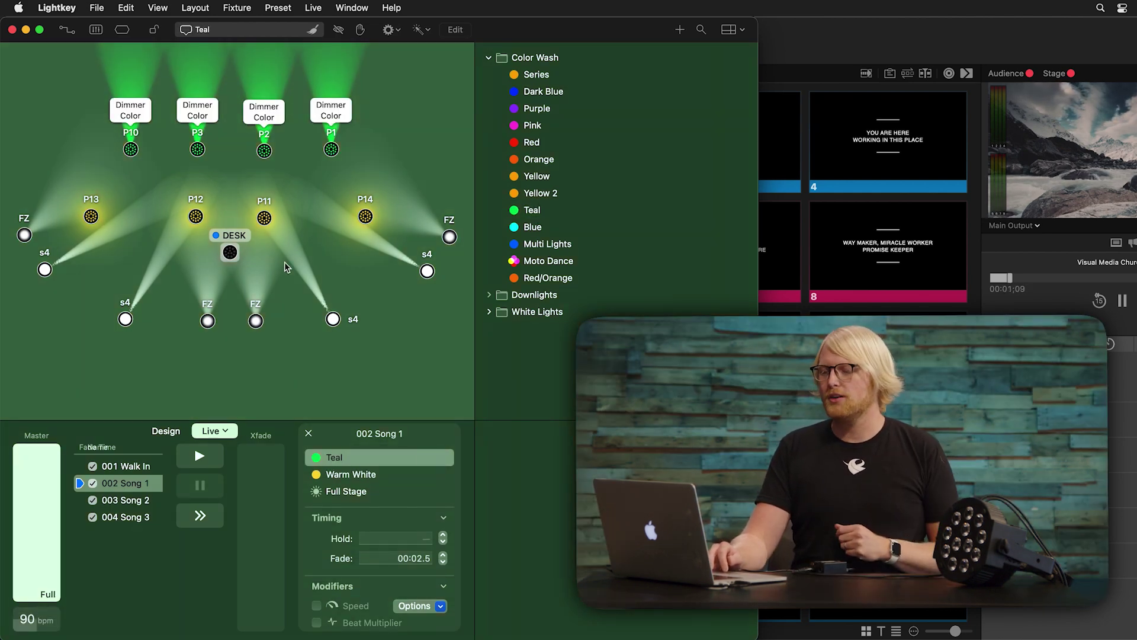
key("super+Tab")
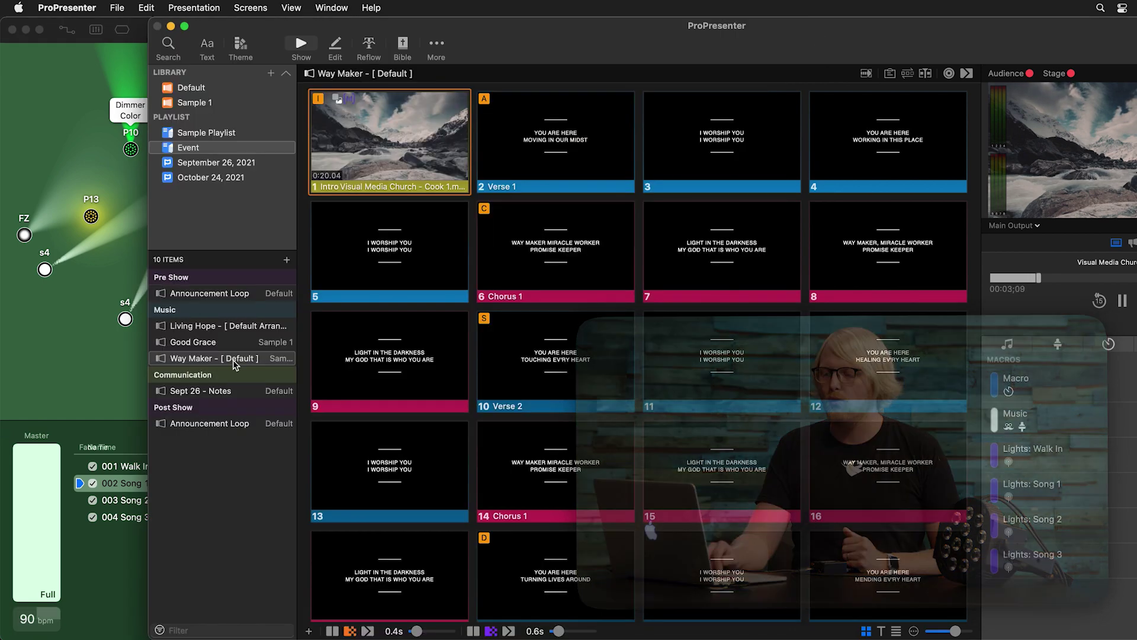
left_click_drag(782, 26, 616, 26)
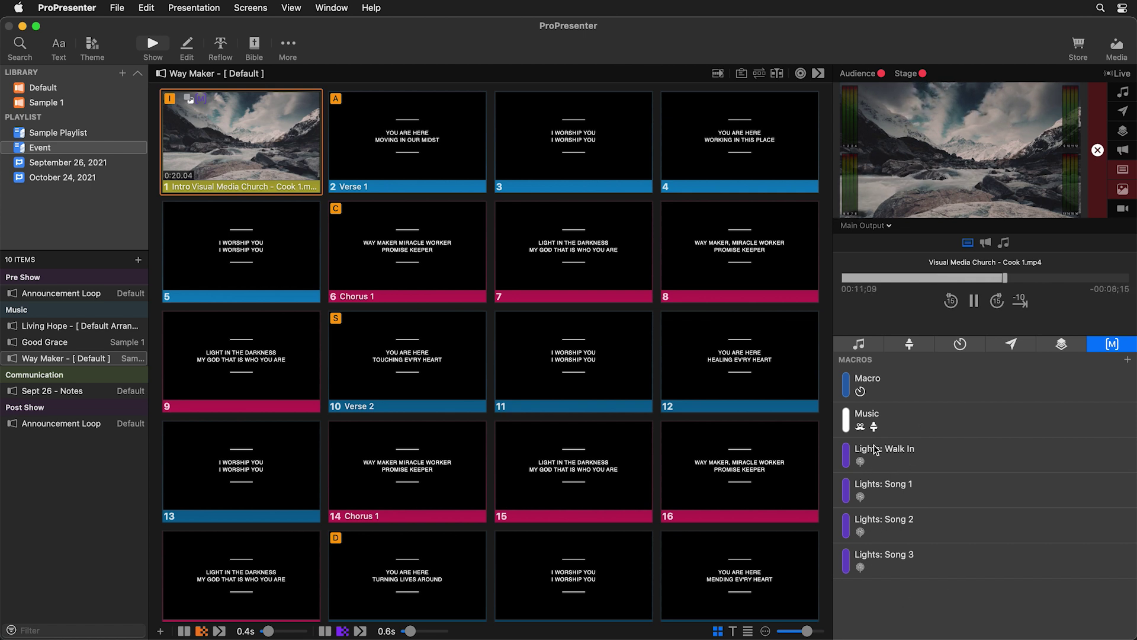
- Trigger the Lights: Walk In macro from ProPresenter's Macros panel
left_click(902, 458)
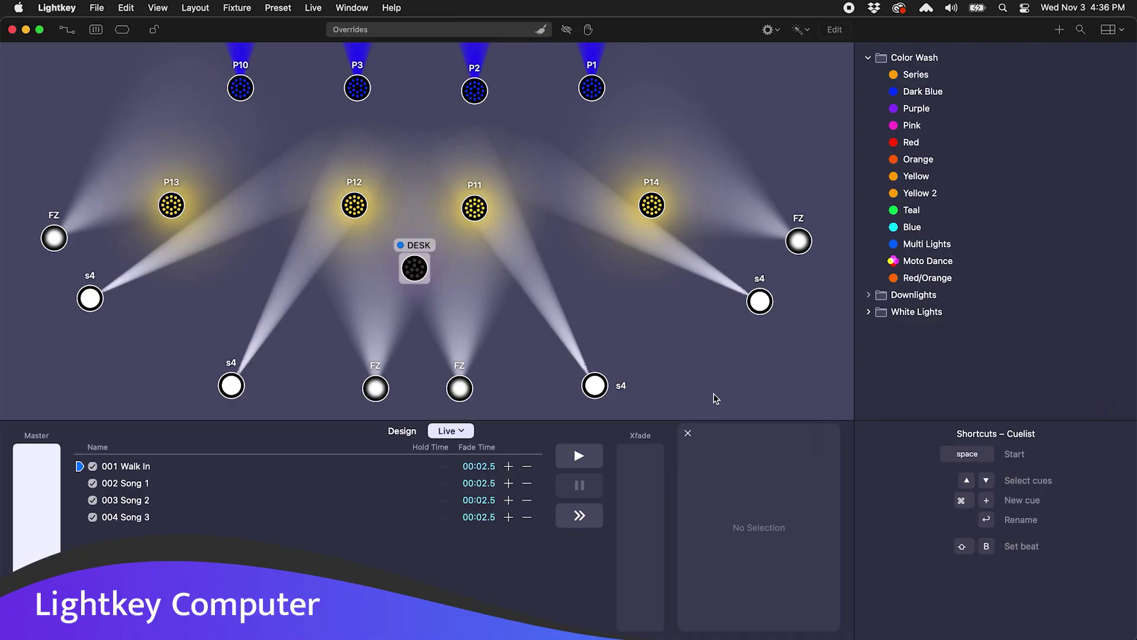
- Launch Audio MIDI Setup via Spotlight and open MIDI Network Setup from MIDI Studio
left_click(1005, 10)
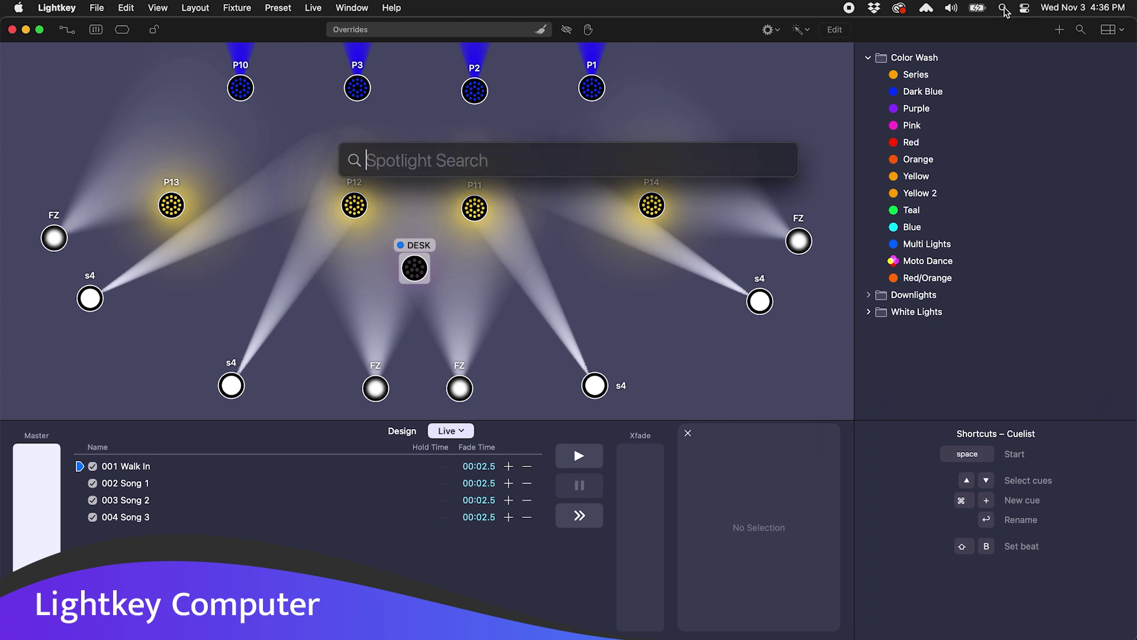
type("midi")
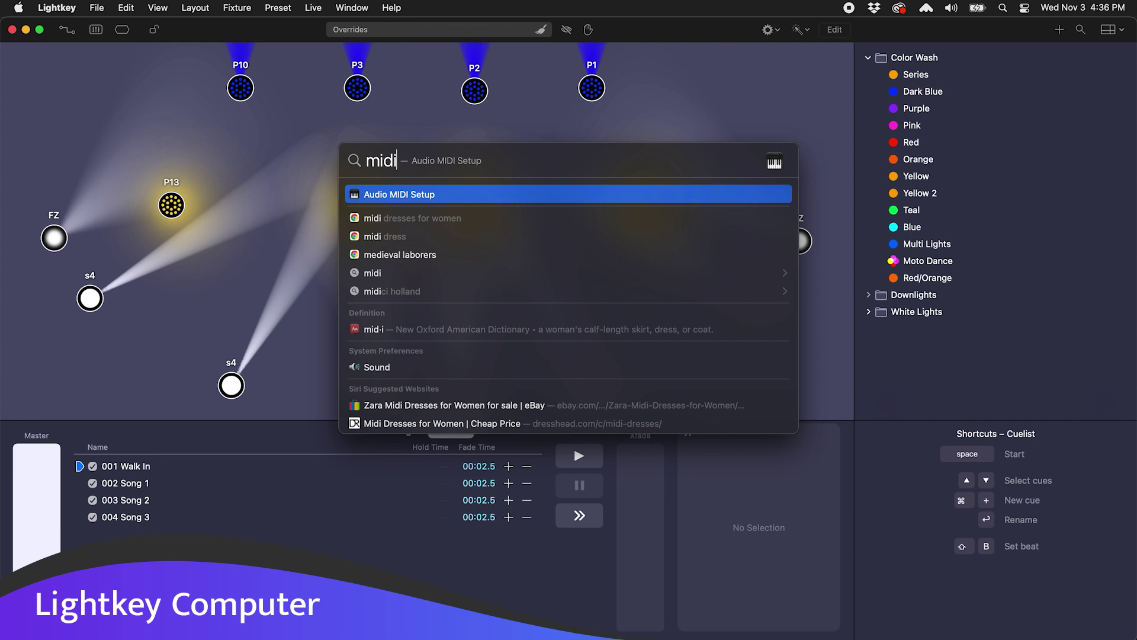
key("Return")
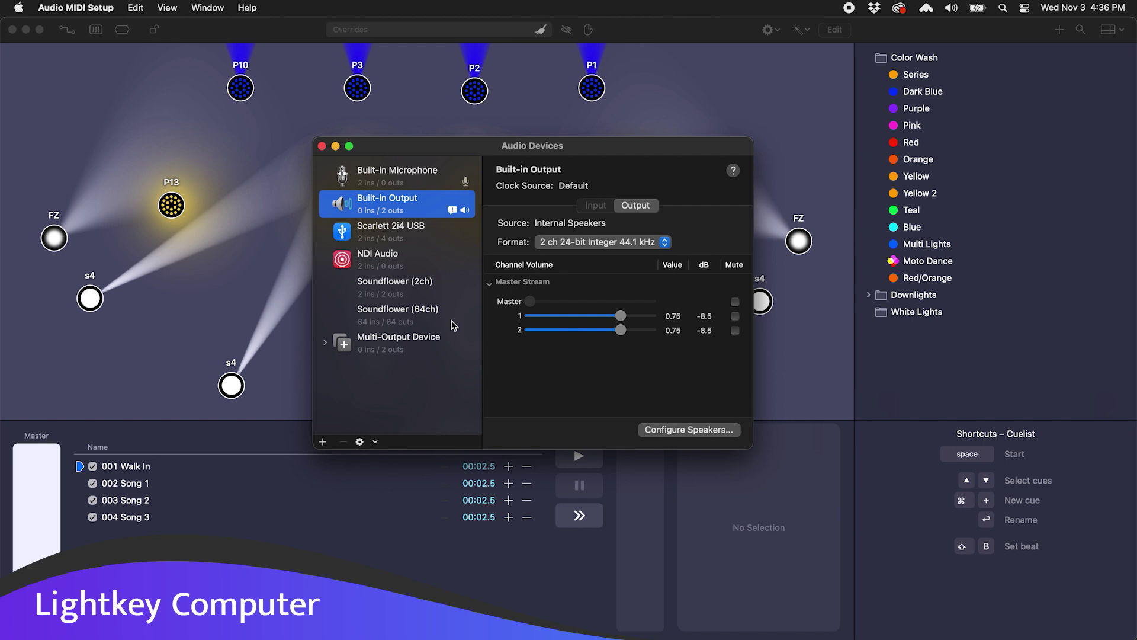
left_click(207, 9)
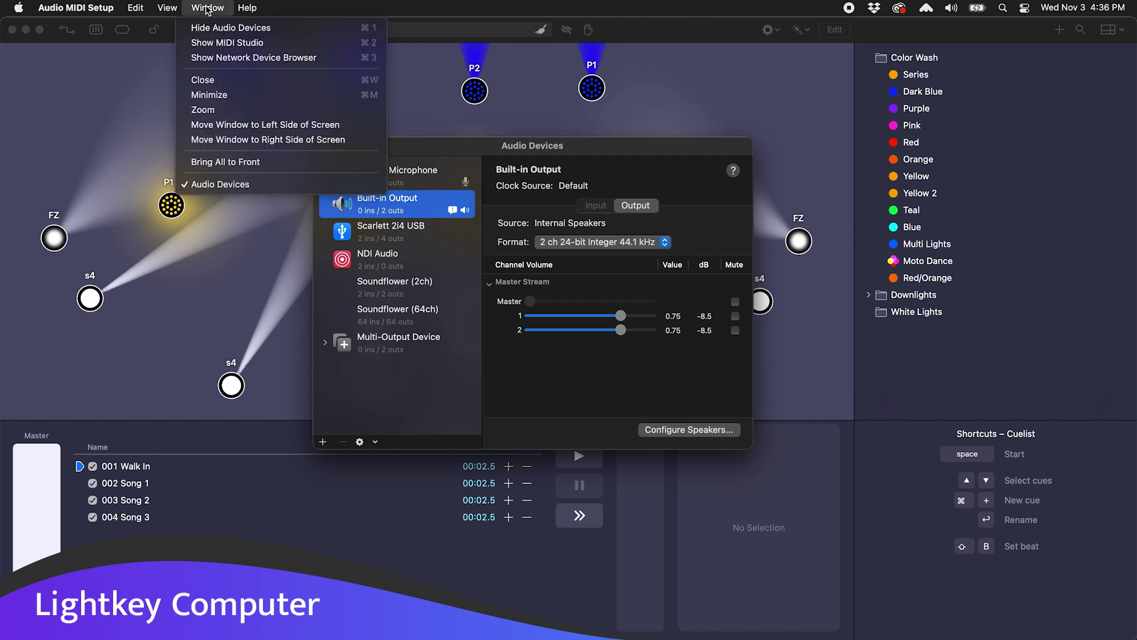
left_click(239, 47)
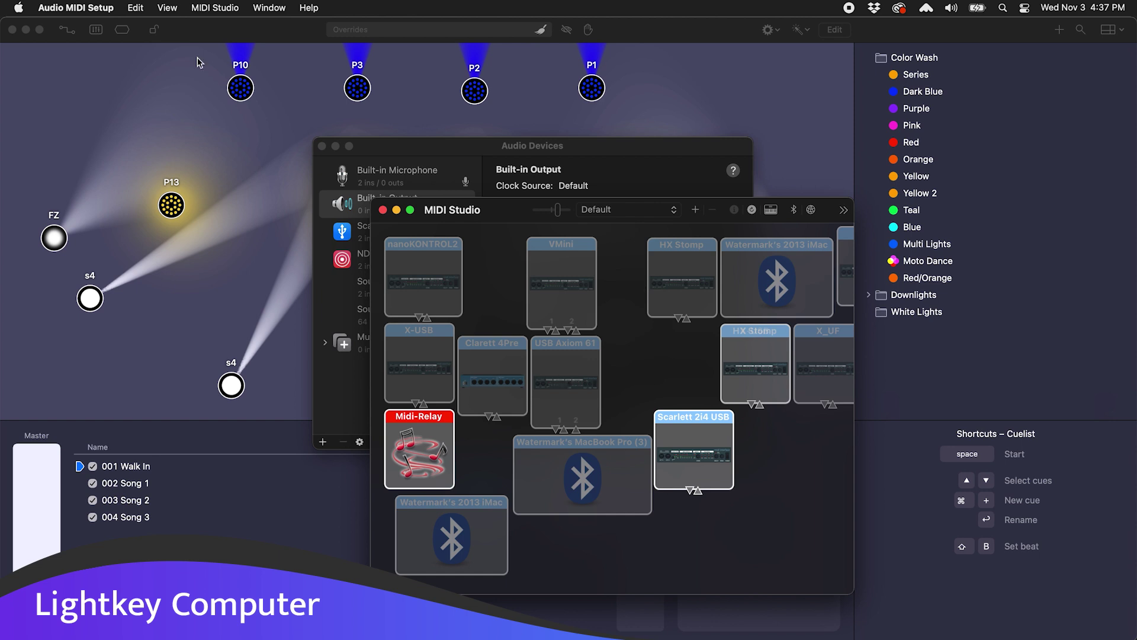
left_click(227, 9)
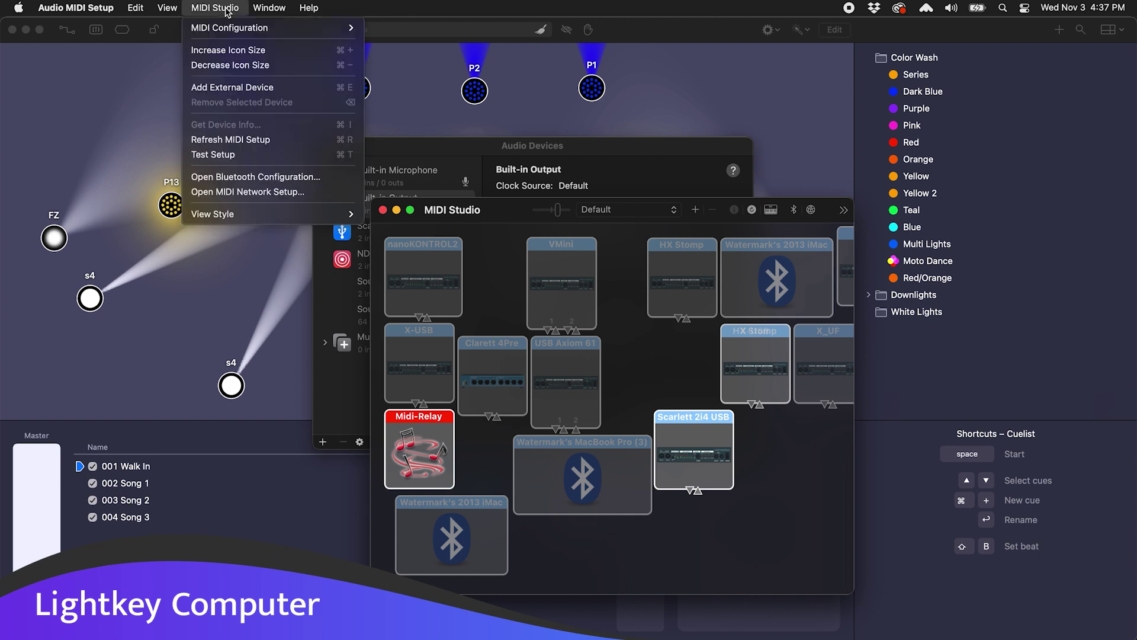
left_click(263, 193)
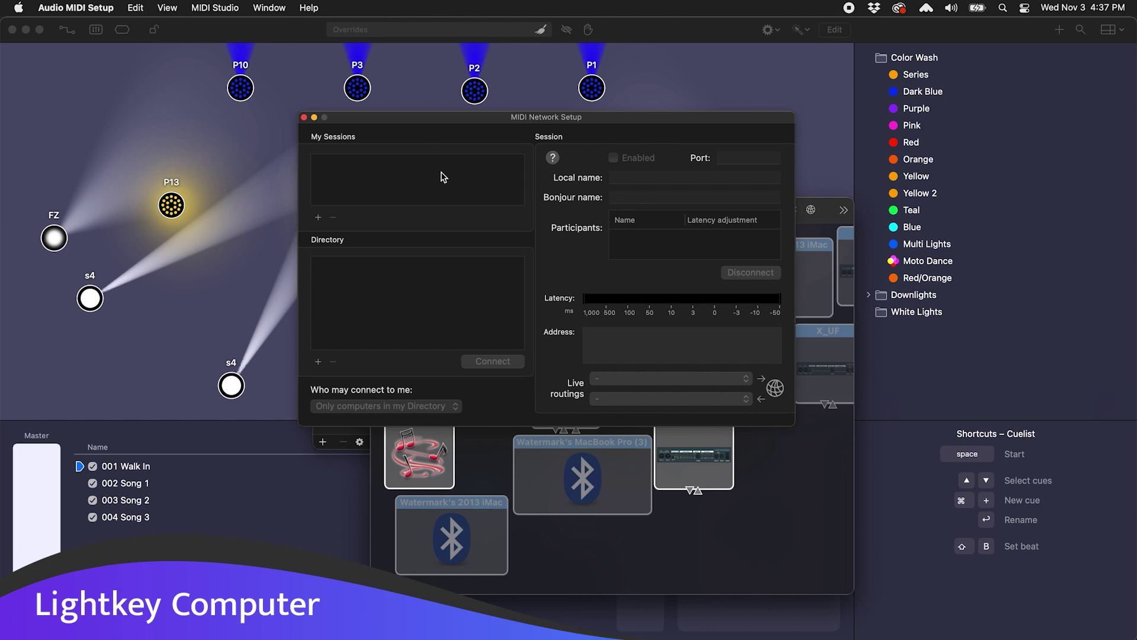
- Add Session 1, enable it, name it Lightkey, and let Anyone connect
left_click(320, 219)
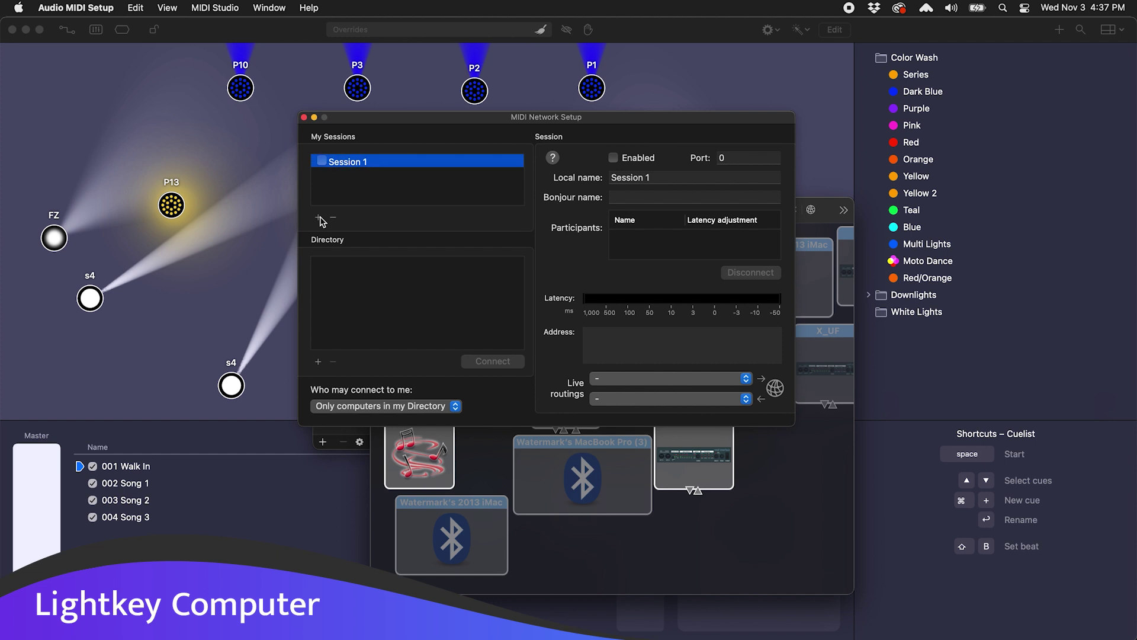
left_click(613, 157)
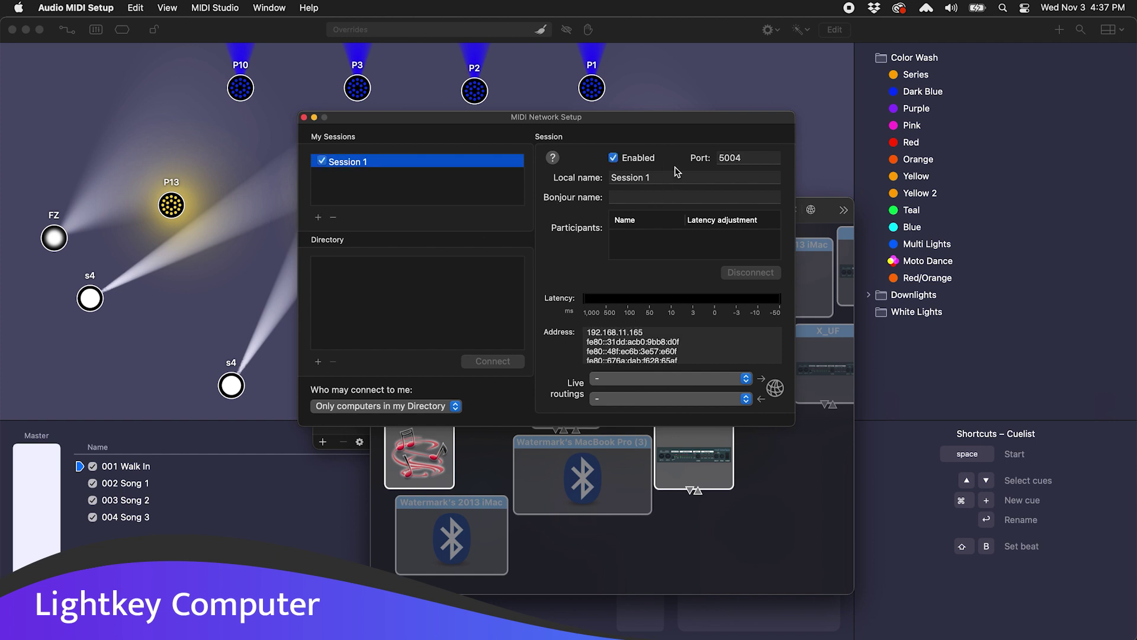
left_click(622, 198)
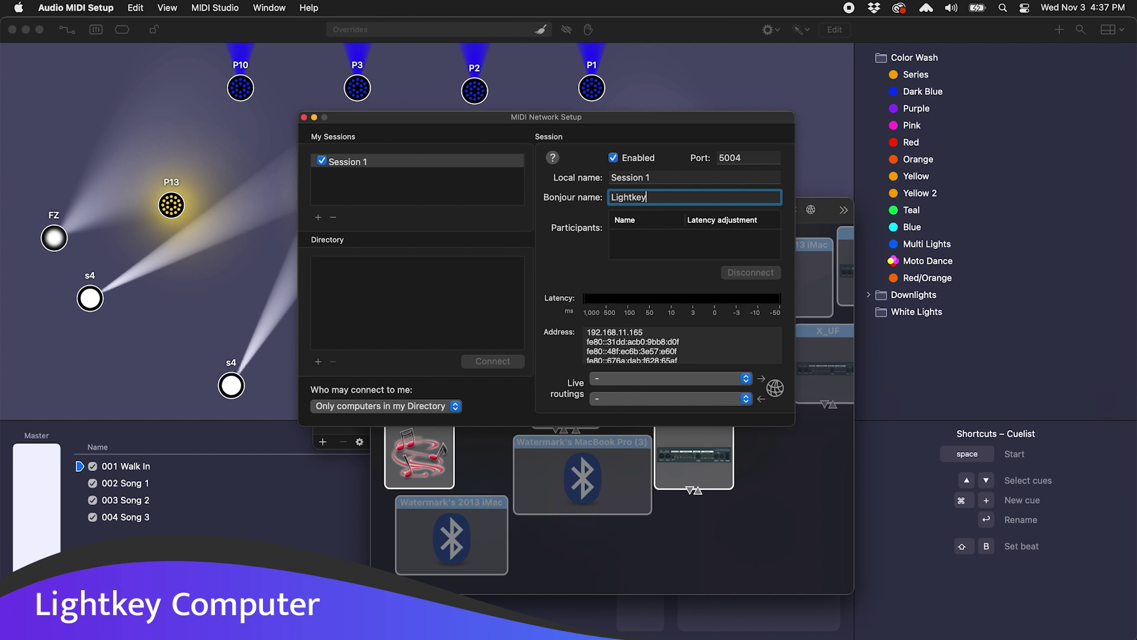
key("Return")
left_click(376, 406)
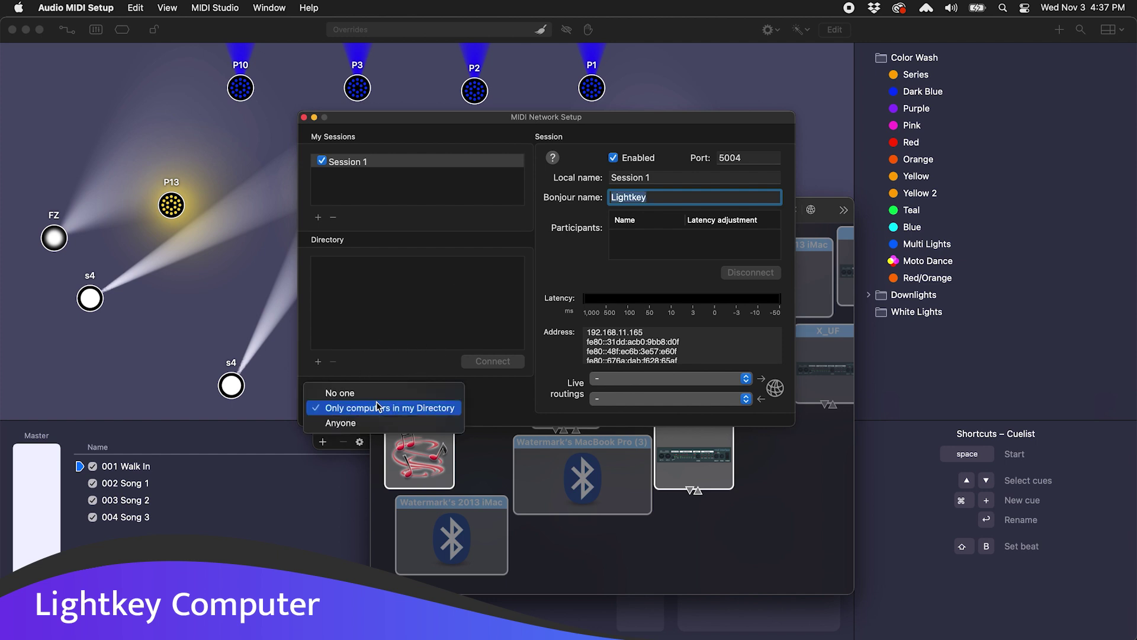
left_click(359, 433)
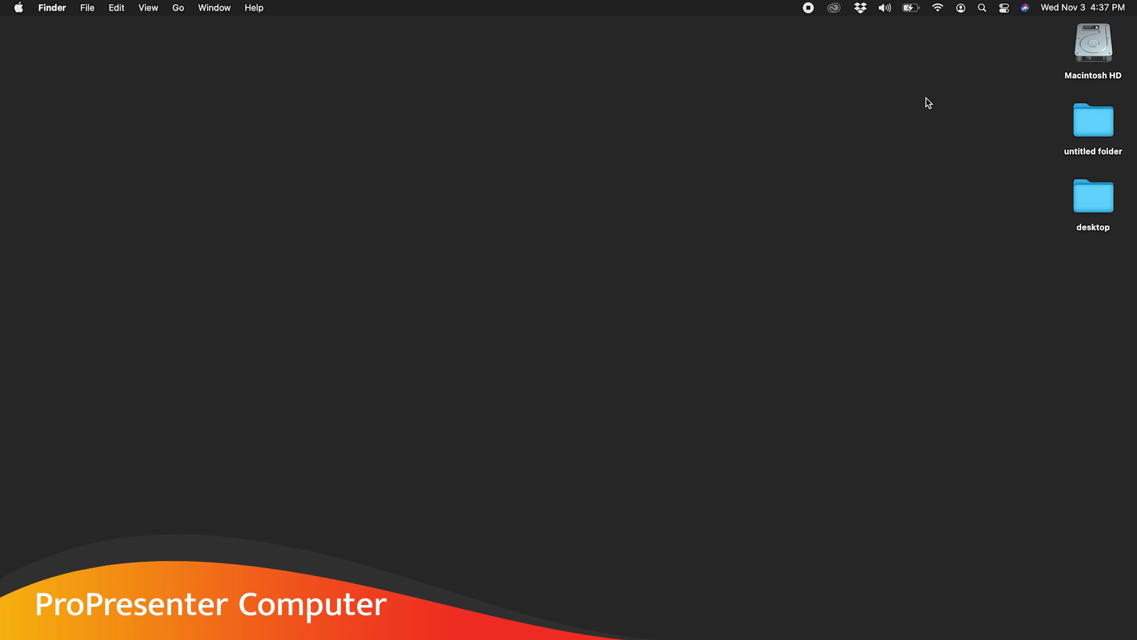
- Launch Audio MIDI Setup via Spotlight 'midi' and open MIDI Network Setup from MIDI Studio
left_click(980, 9)
type("midi")
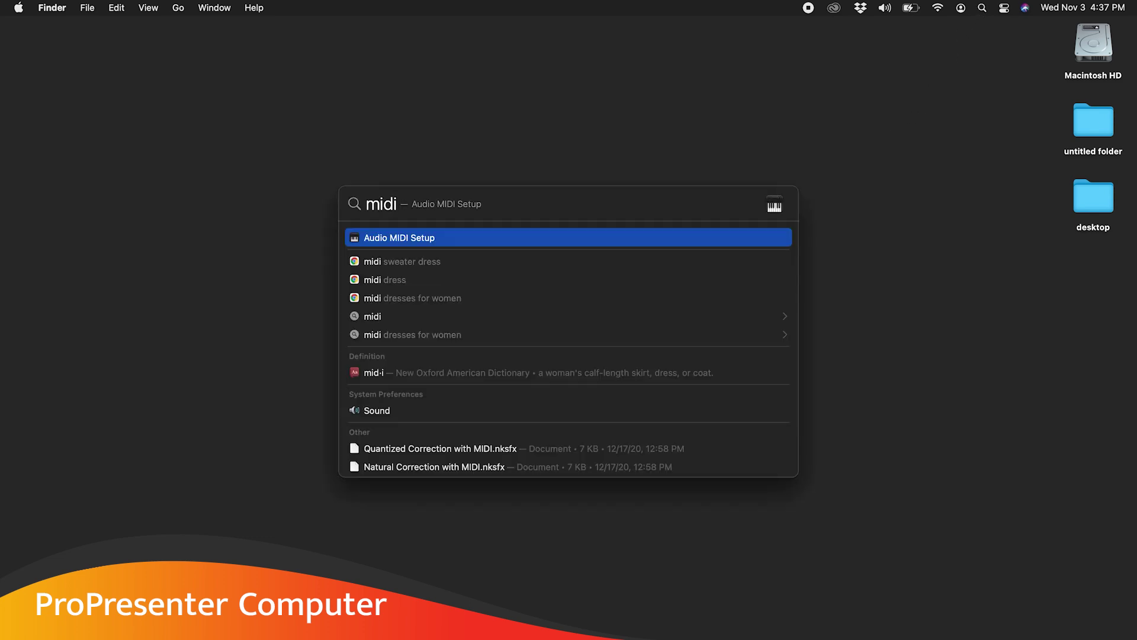
key("Return")
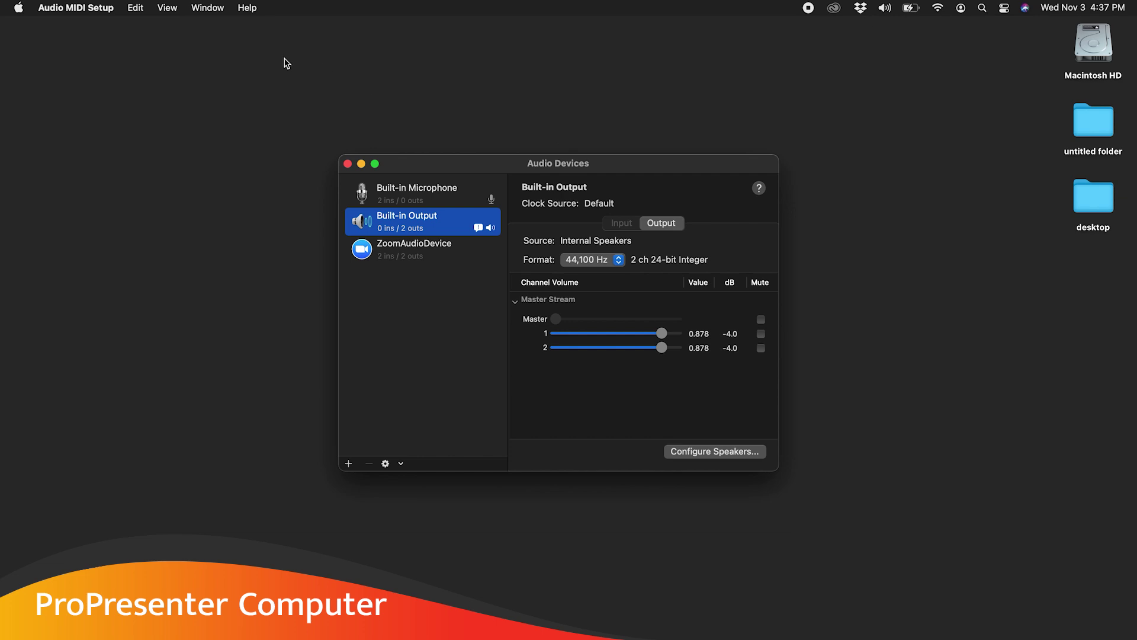
left_click(207, 8)
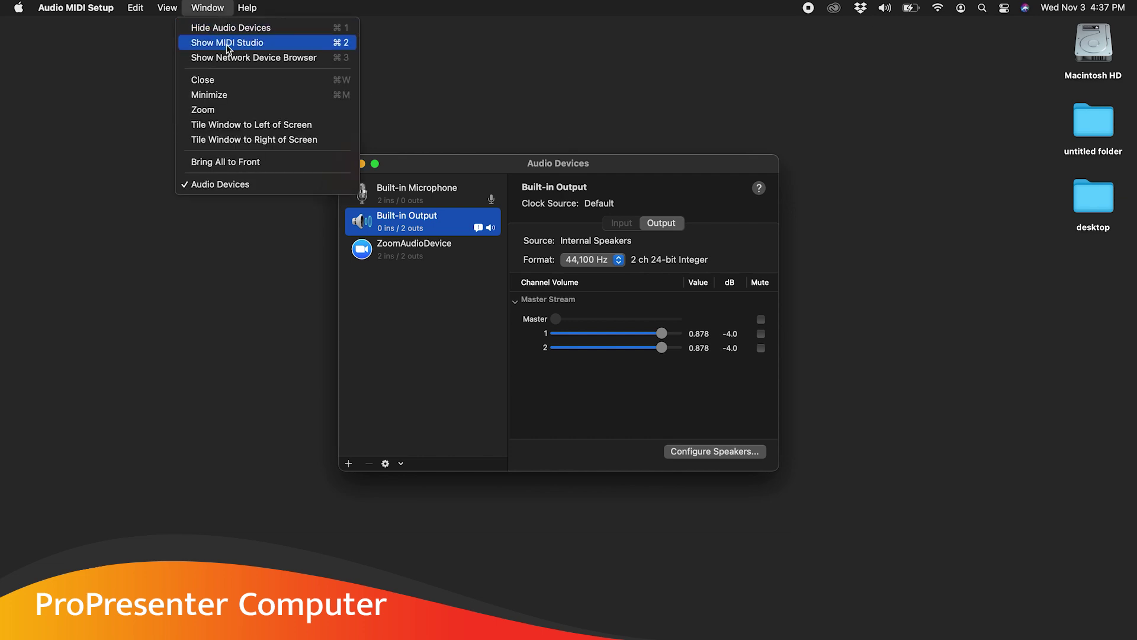
left_click(228, 46)
left_click(218, 9)
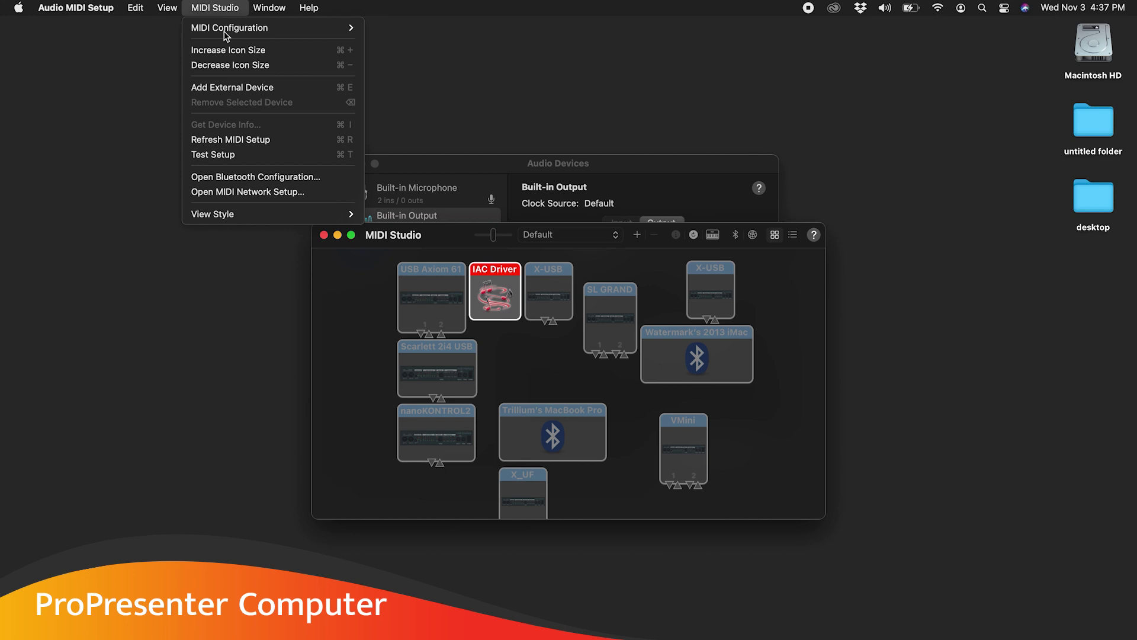
left_click(261, 197)
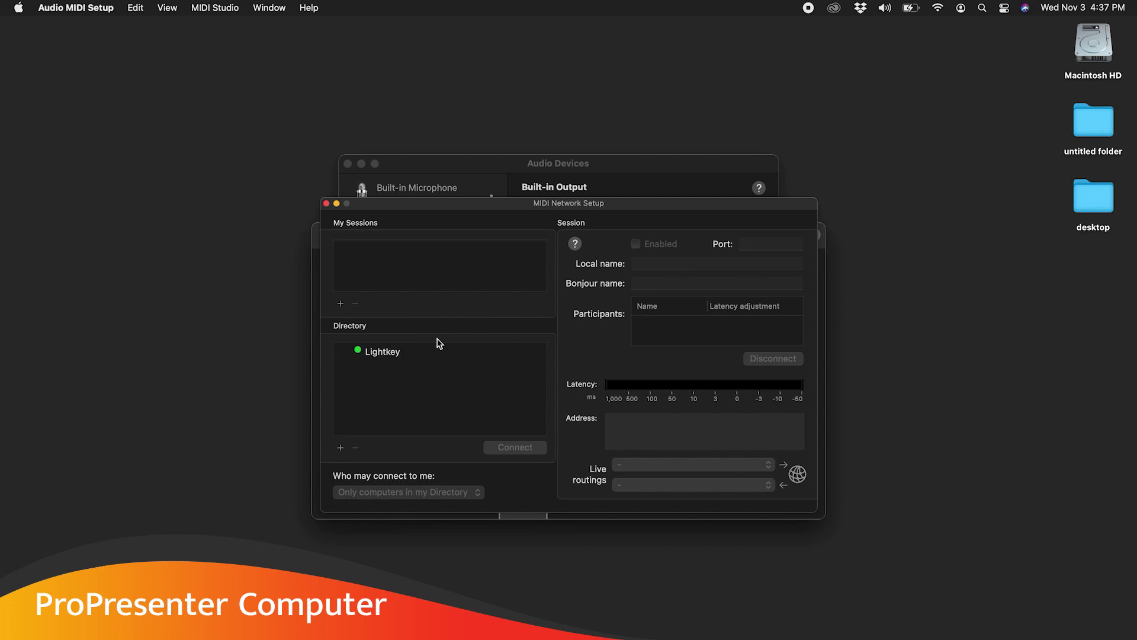
- Add a new enabled network MIDI session with the Bonjour name ProPresenter
left_click(340, 304)
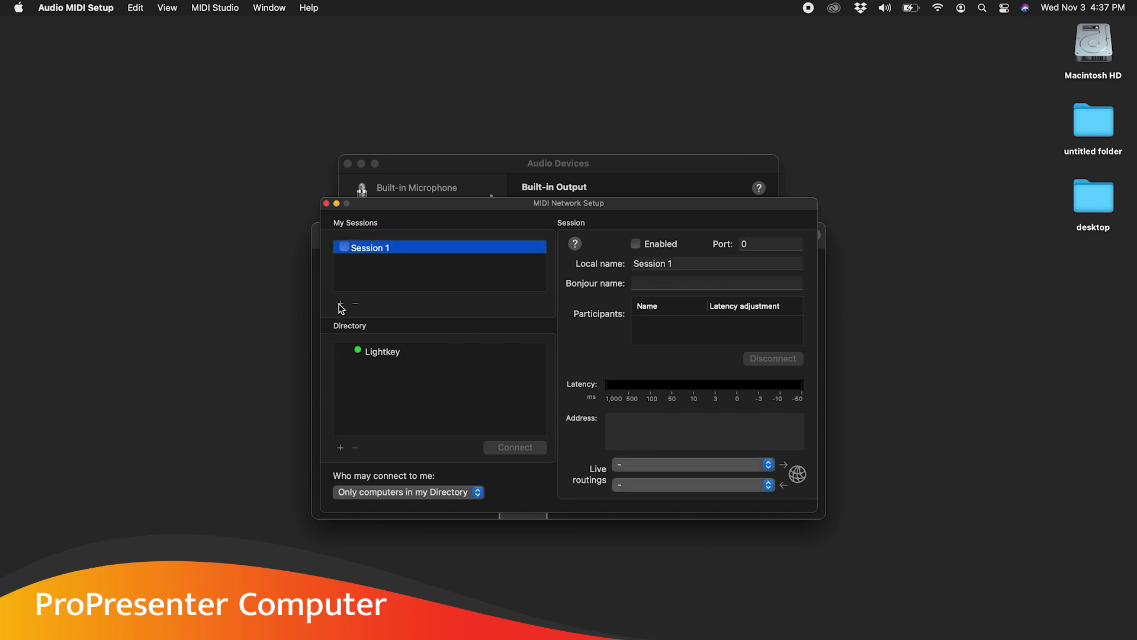
left_click(645, 244)
left_click(645, 287)
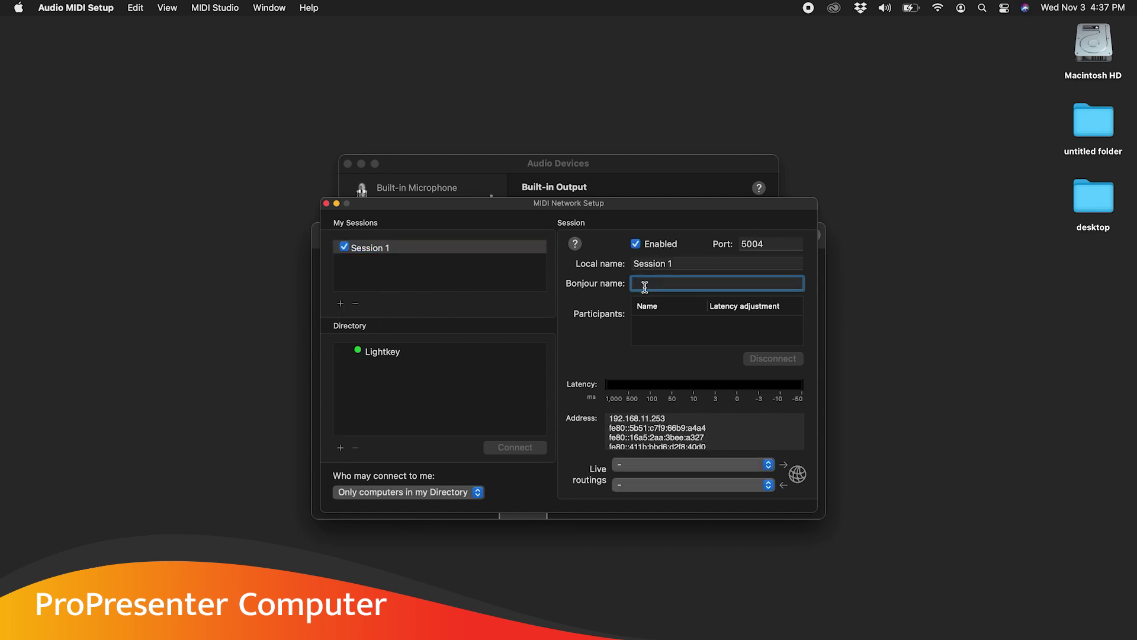
key("Return")
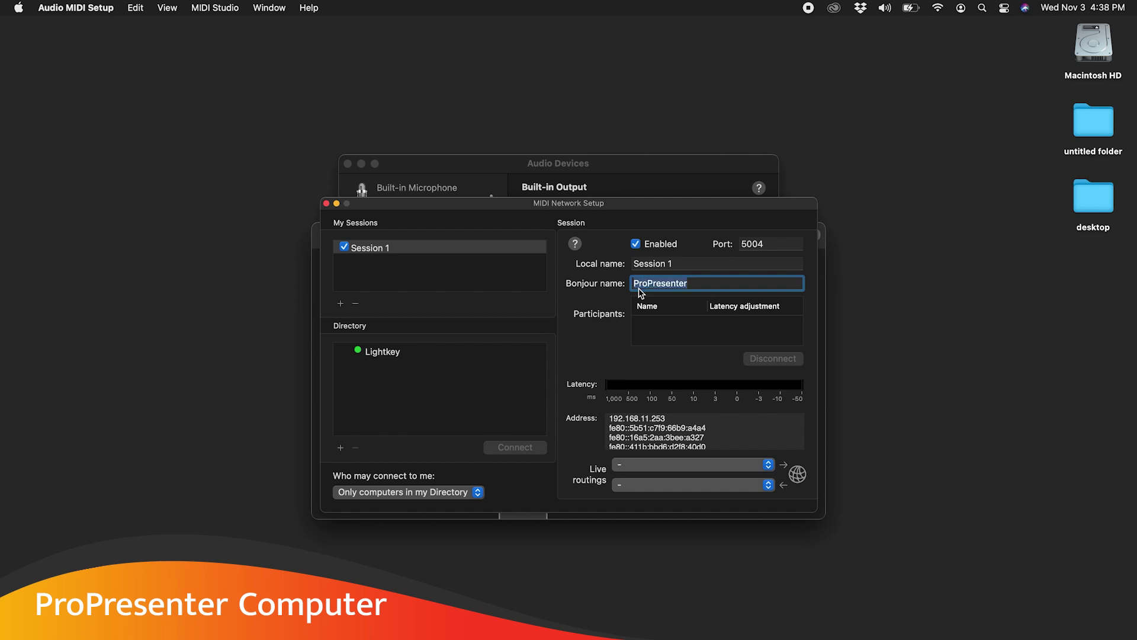
- Set Who may connect to Anyone and connect Lightkey as a session participant
left_click(380, 352)
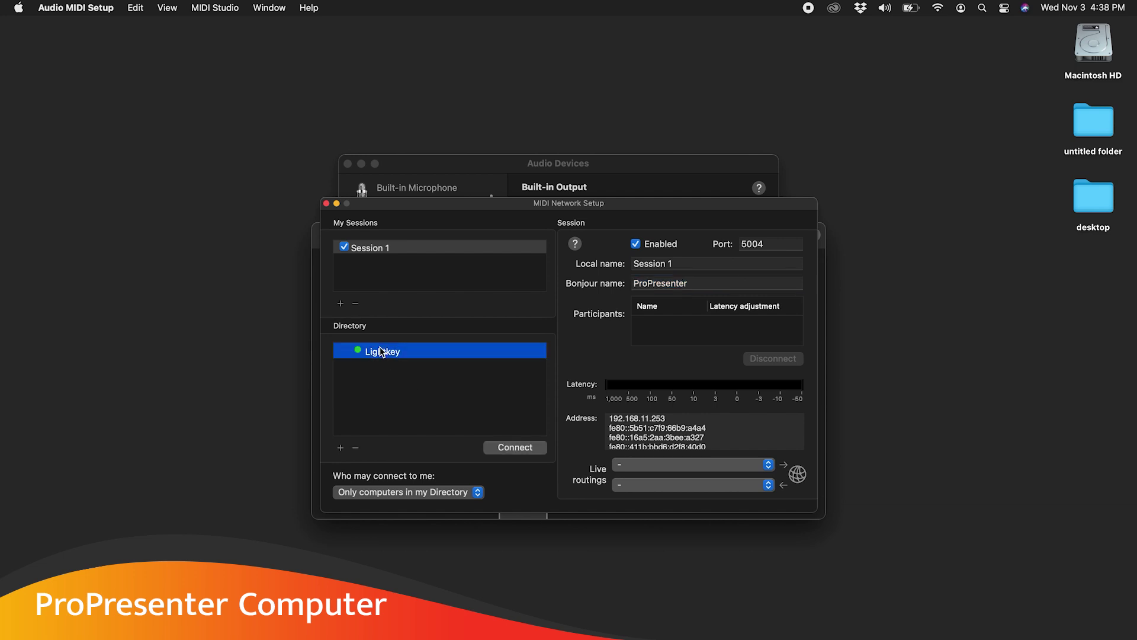
left_click(402, 492)
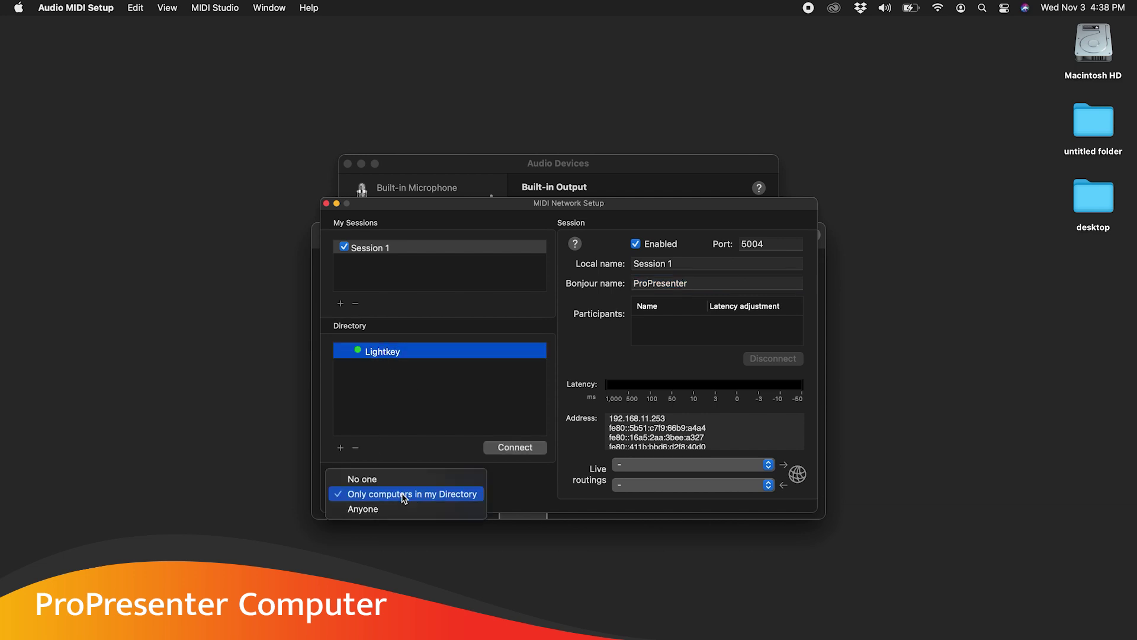
left_click(388, 509)
left_click(383, 353)
left_click(524, 452)
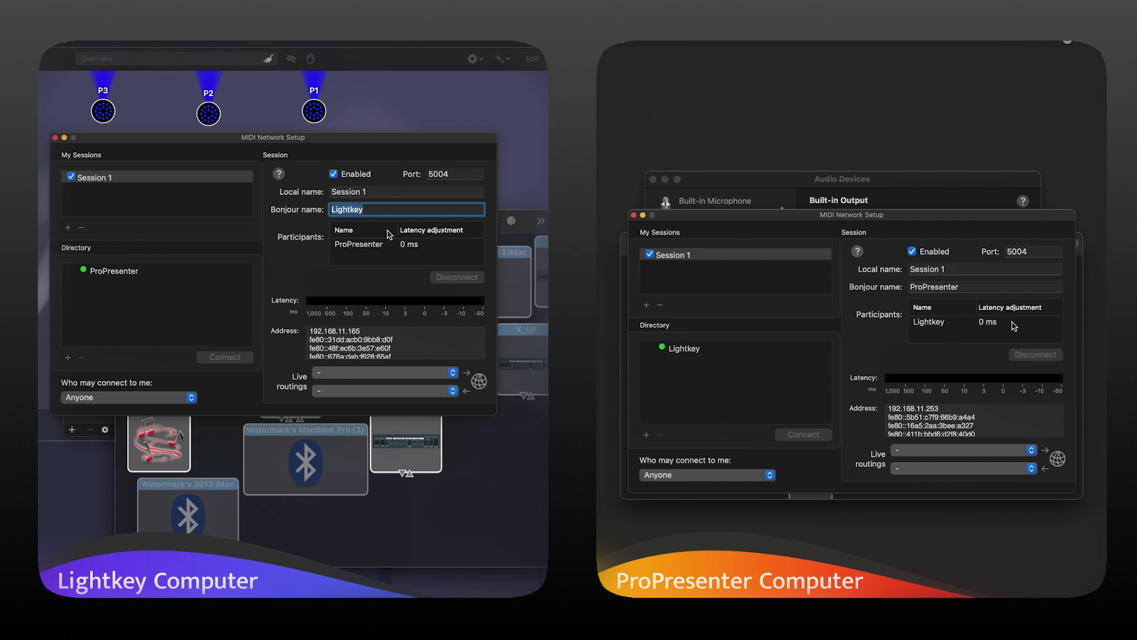
left_click(797, 539)
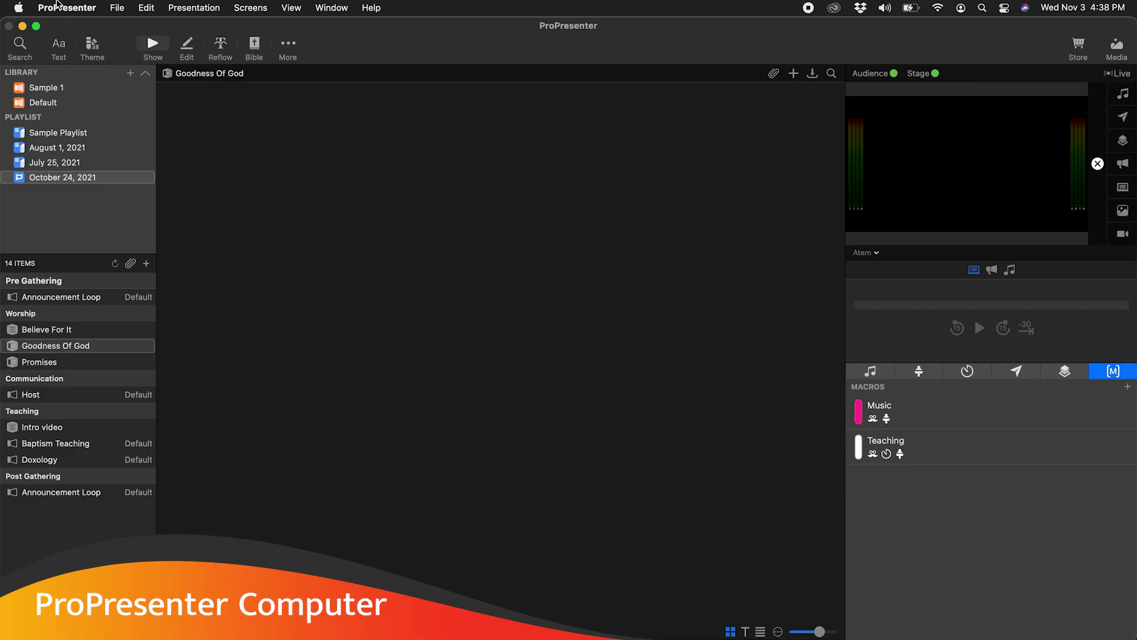
- Add a new MIDI device in ProPresenter's Devices preferences
left_click(58, 5)
mouse_move(102, 64)
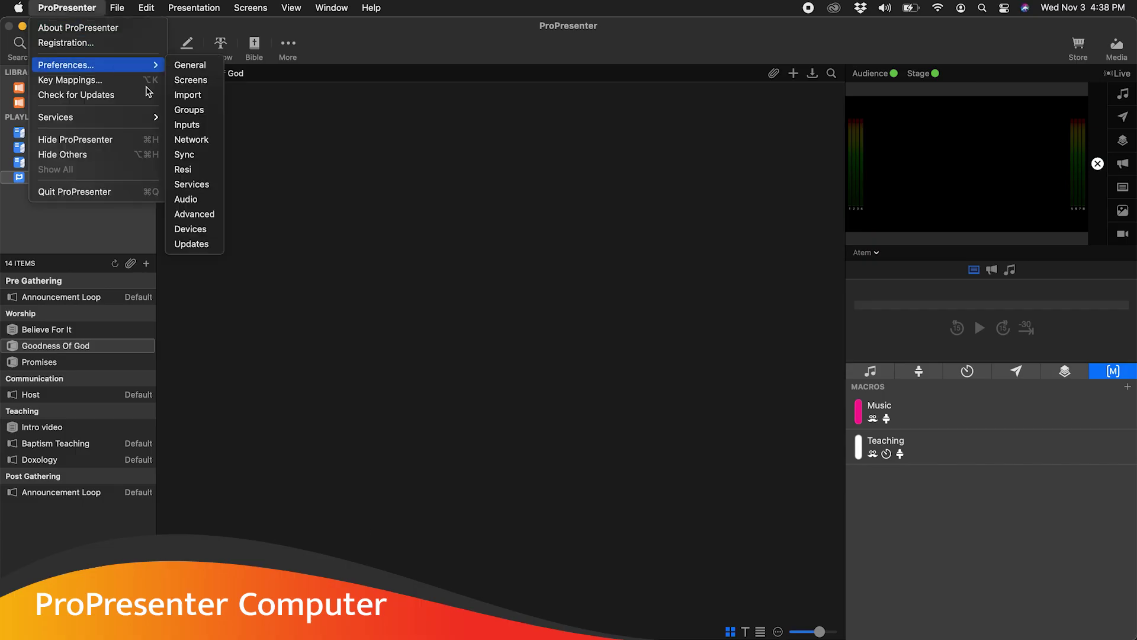
left_click(208, 232)
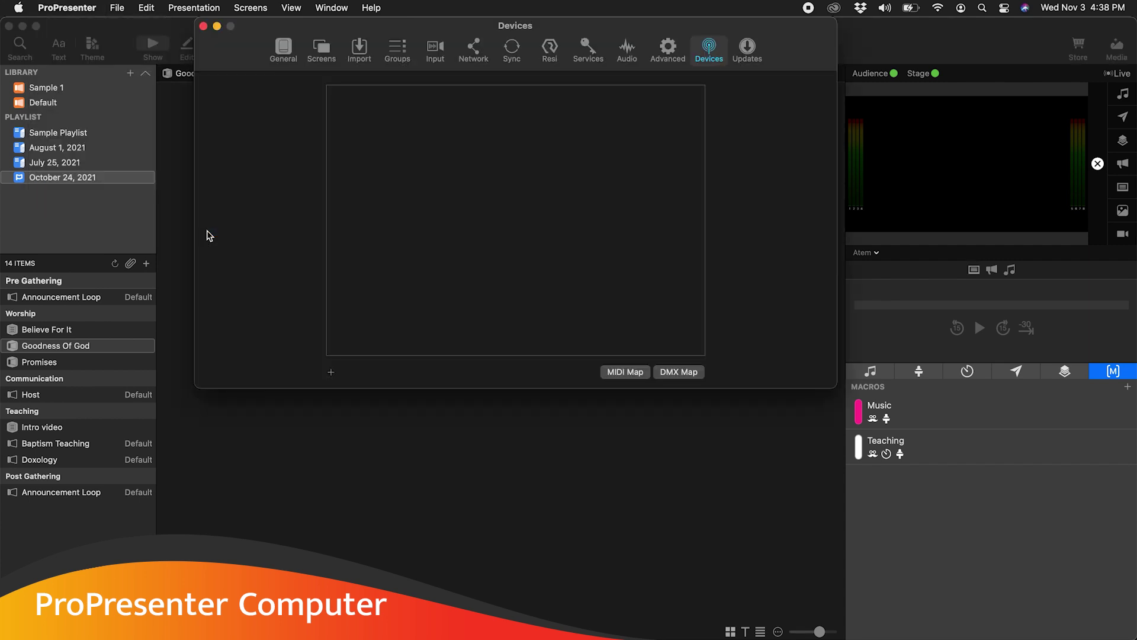
left_click(332, 373)
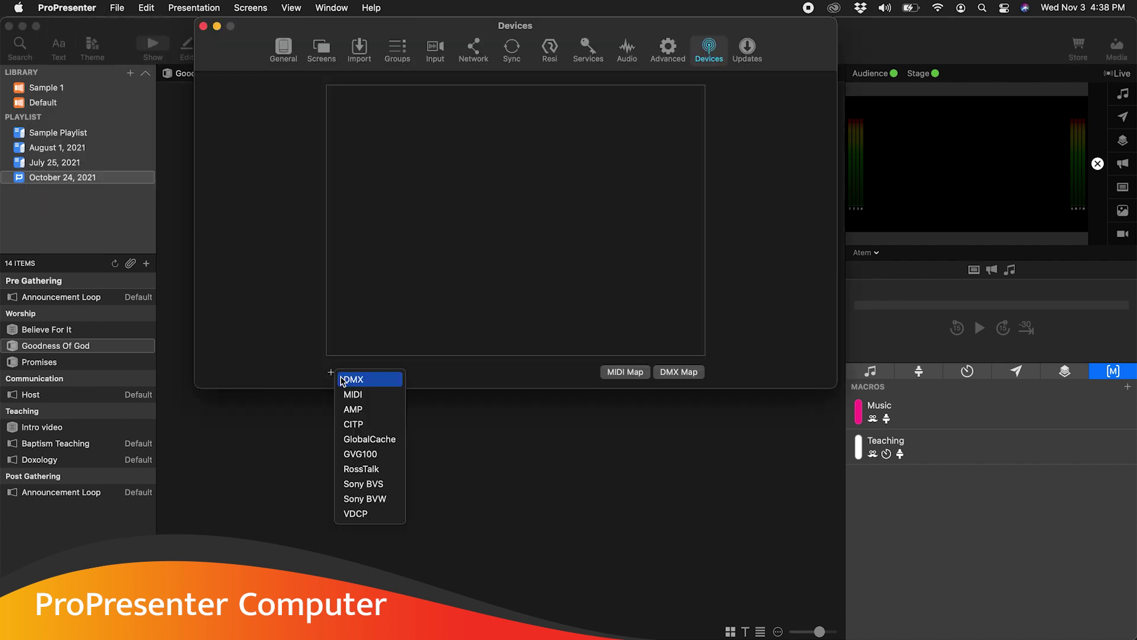
left_click(366, 394)
- Name the MIDI device Lightkey, send it to Session 1, and connect it
double_click(464, 130)
type("Lightkey")
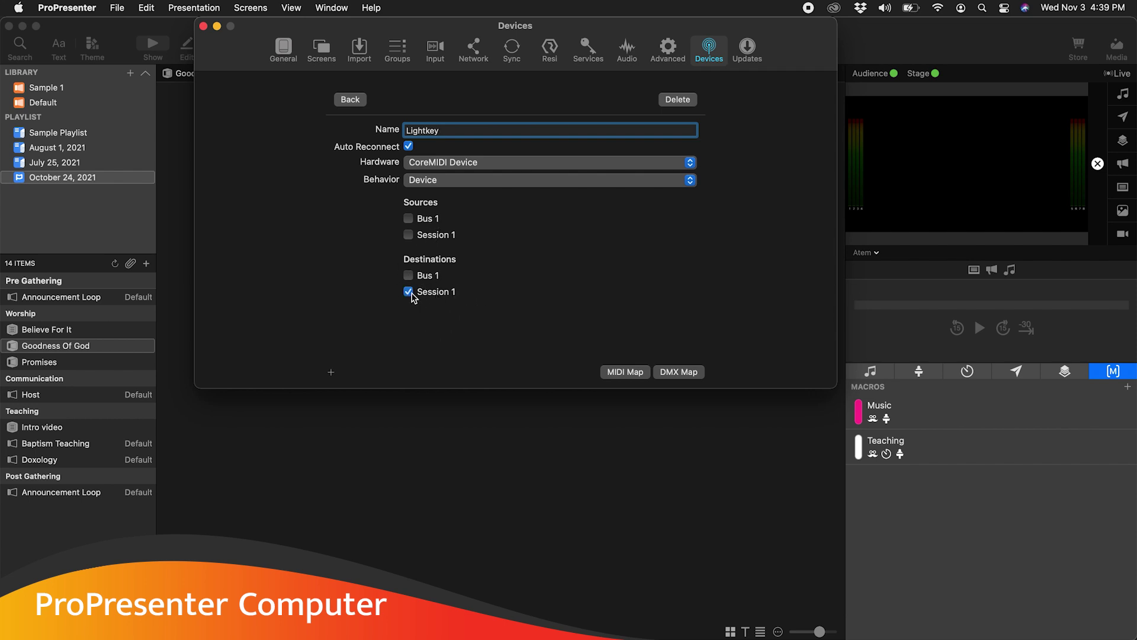
left_click(559, 309)
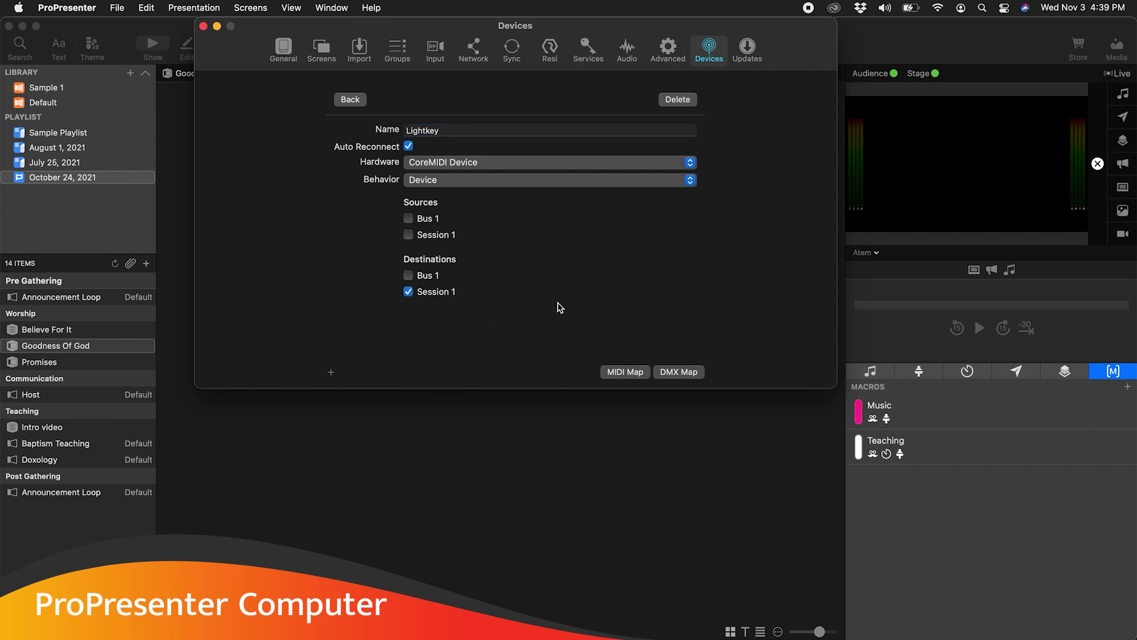
left_click(351, 100)
left_click(686, 97)
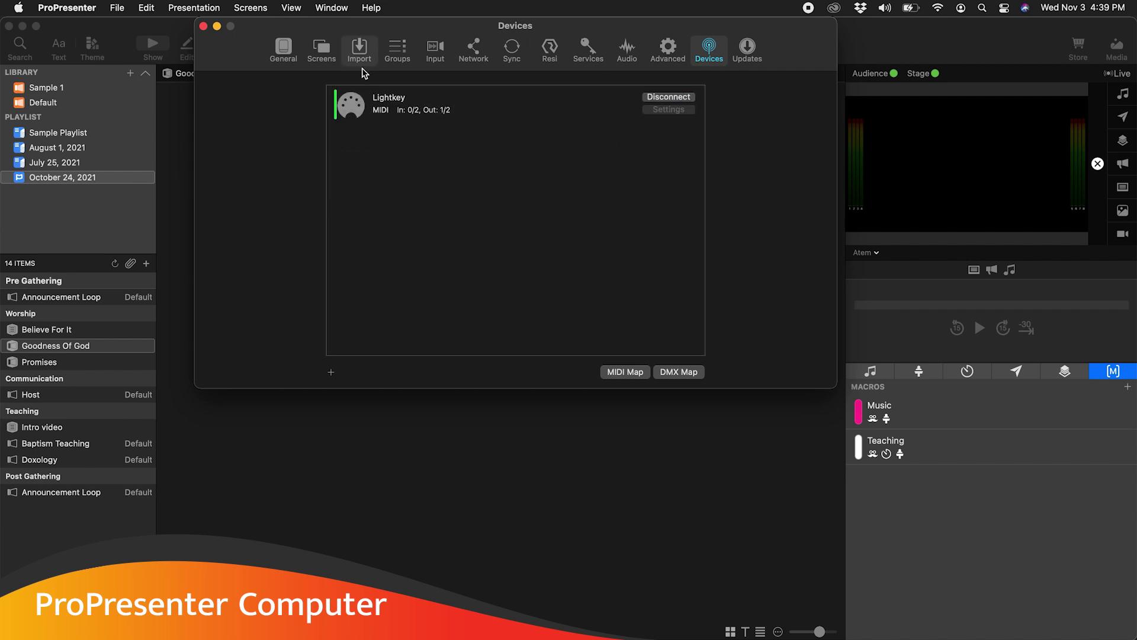
left_click(203, 27)
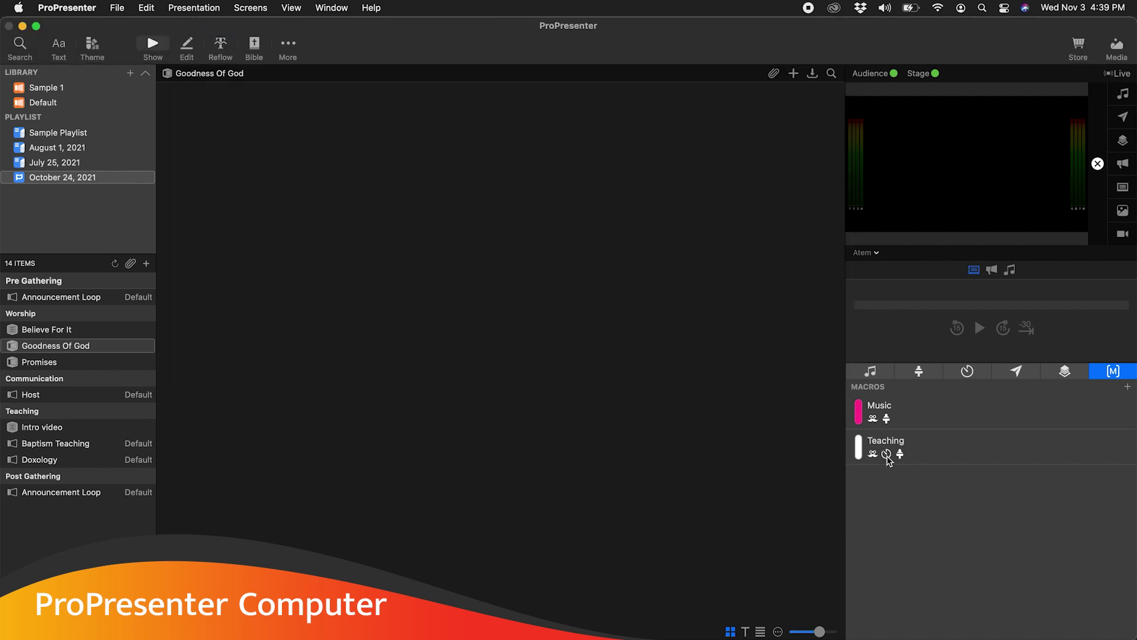
- Add a new macro named Lights: Song 1
left_click(1128, 386)
type("Lights: Song 1")
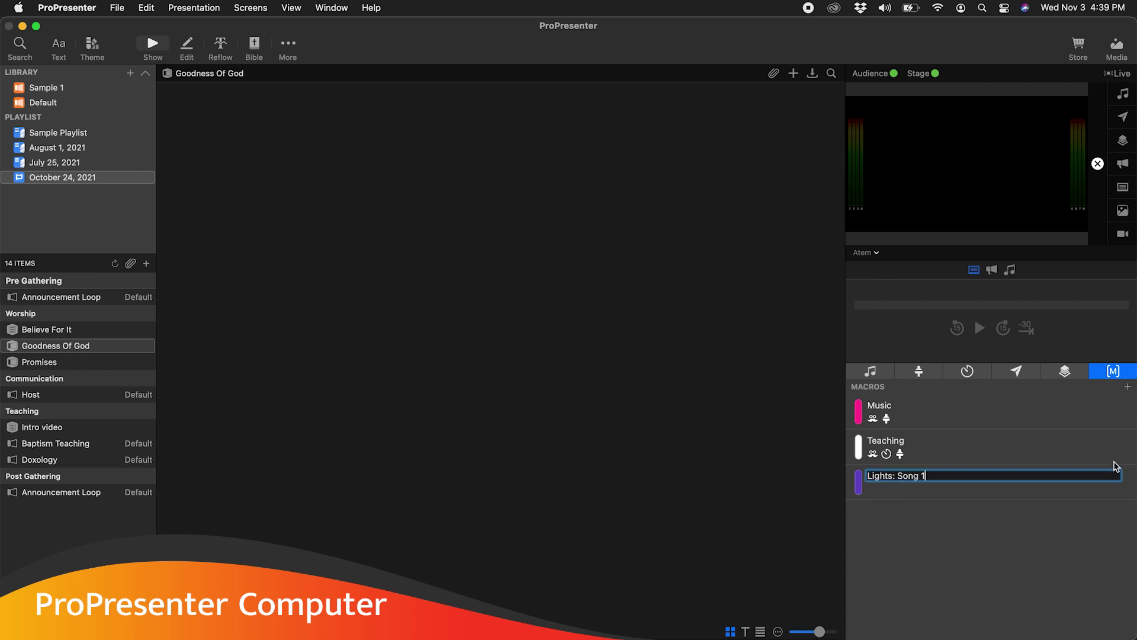
left_click(981, 544)
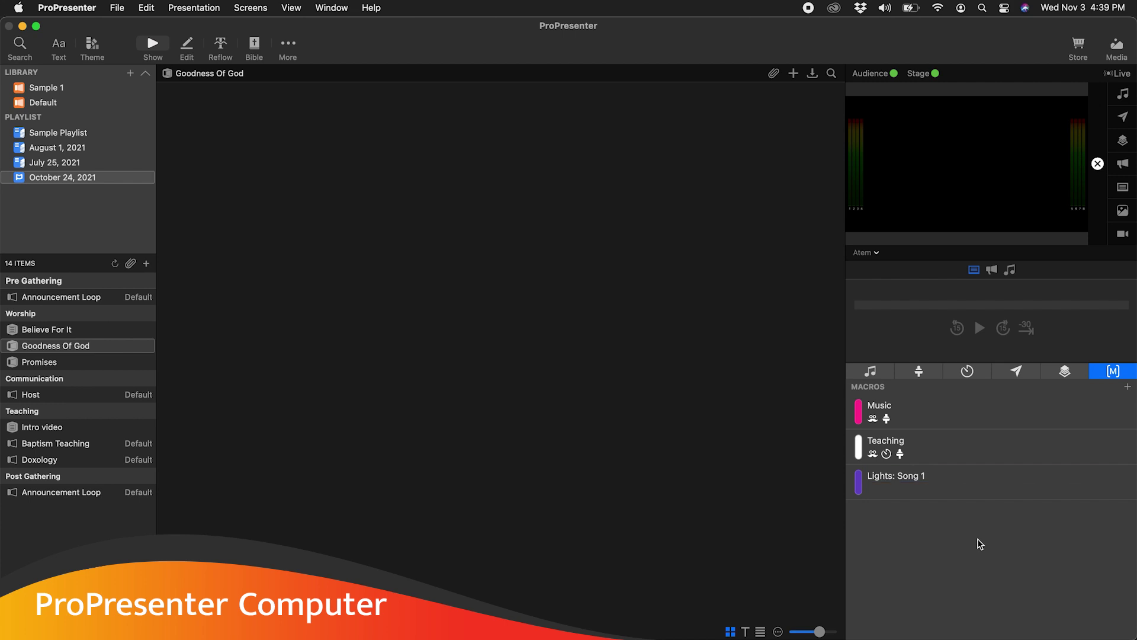
- Give the macro a Lightkey MIDI Note On action: channel 1, note C-2, intensity 1
right_click(912, 497)
mouse_move(972, 542)
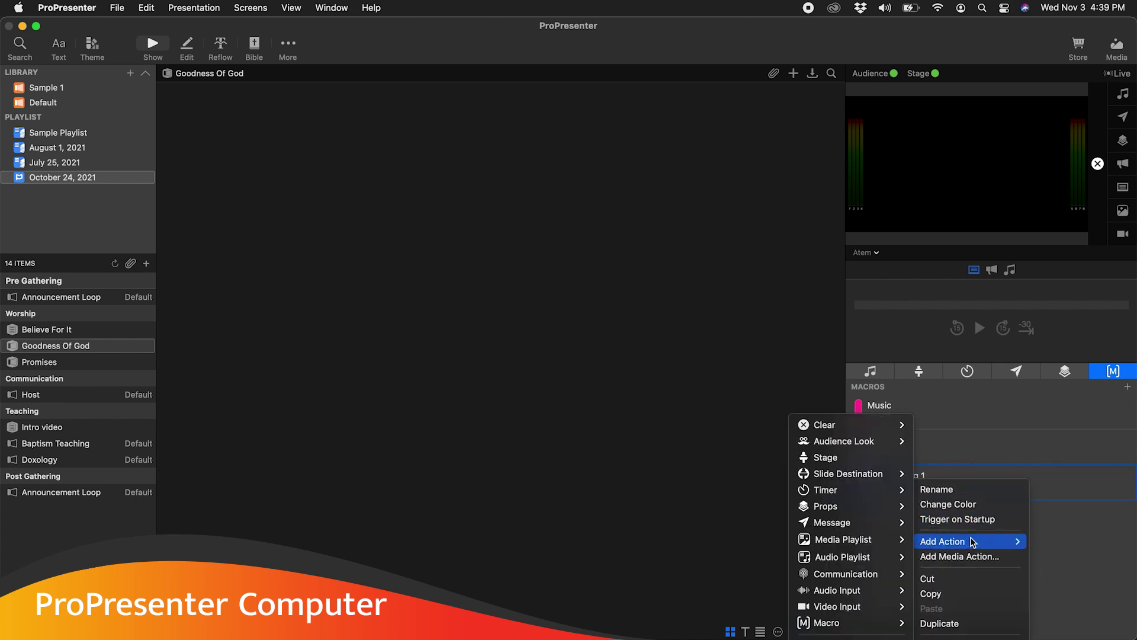
mouse_move(877, 579)
mouse_move(737, 576)
left_click(674, 574)
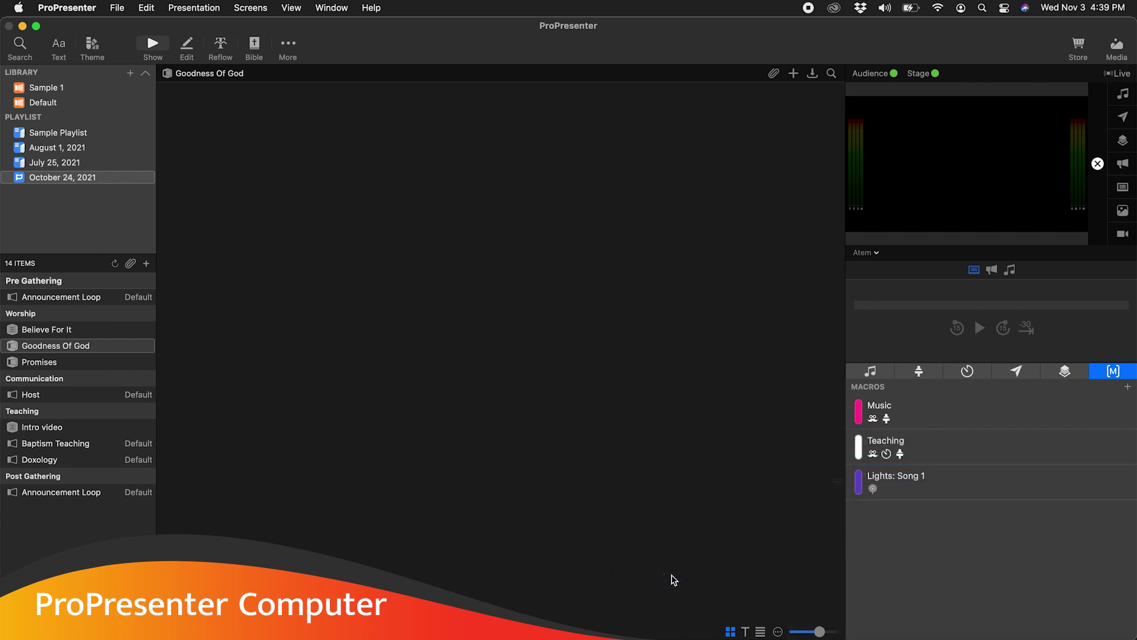
left_click(760, 531)
left_click(756, 547)
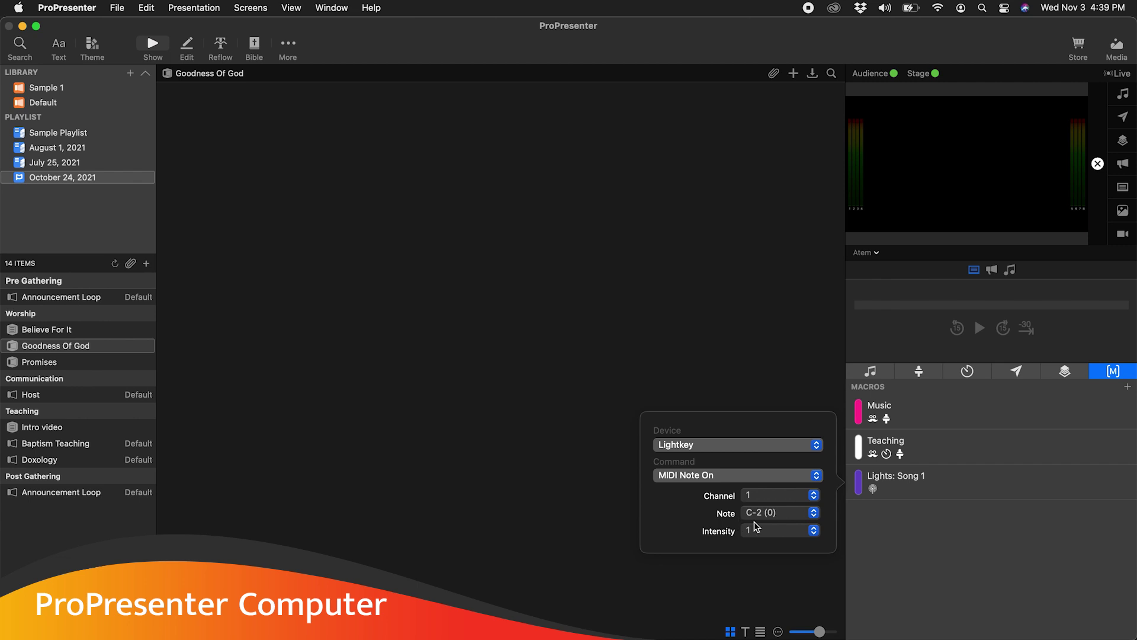
left_click(949, 570)
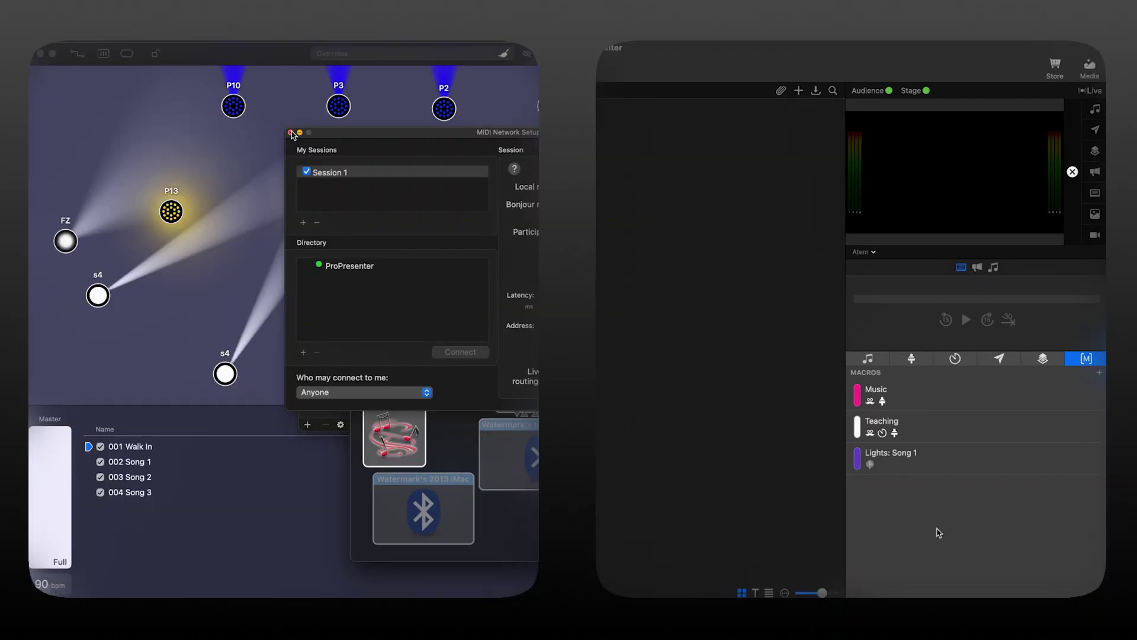
- Close the MIDI Network Setup and MIDI Studio windows
left_click(290, 132)
left_click(307, 157)
key("super+w")
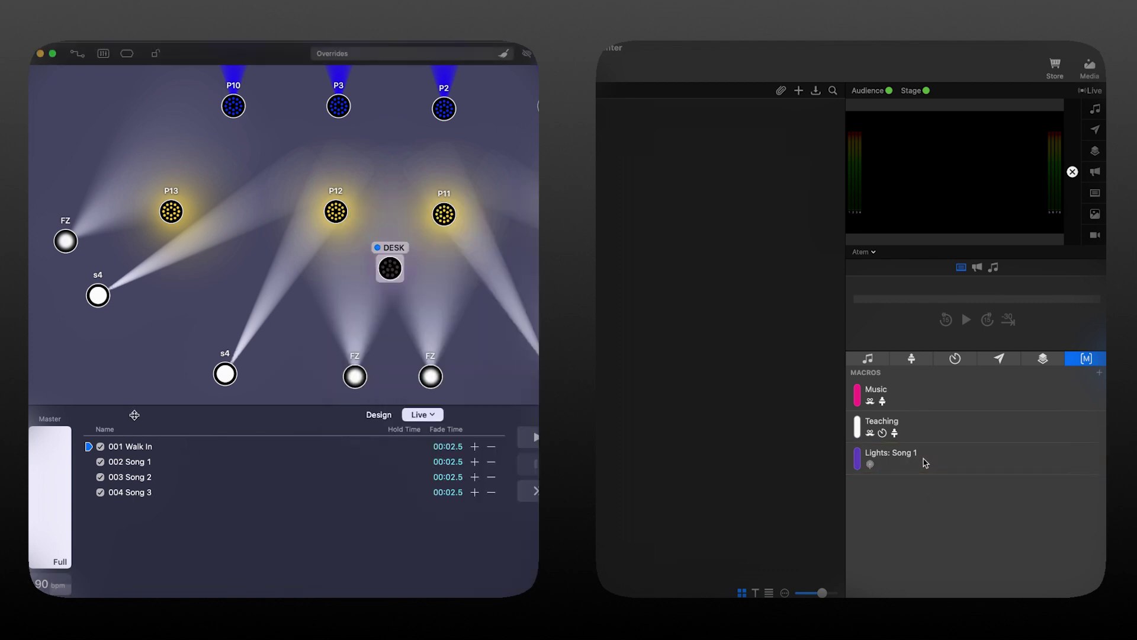
- Learn the Lights: Song 1 macro's note as an external trigger for cue 002 Song 1
right_click(153, 464)
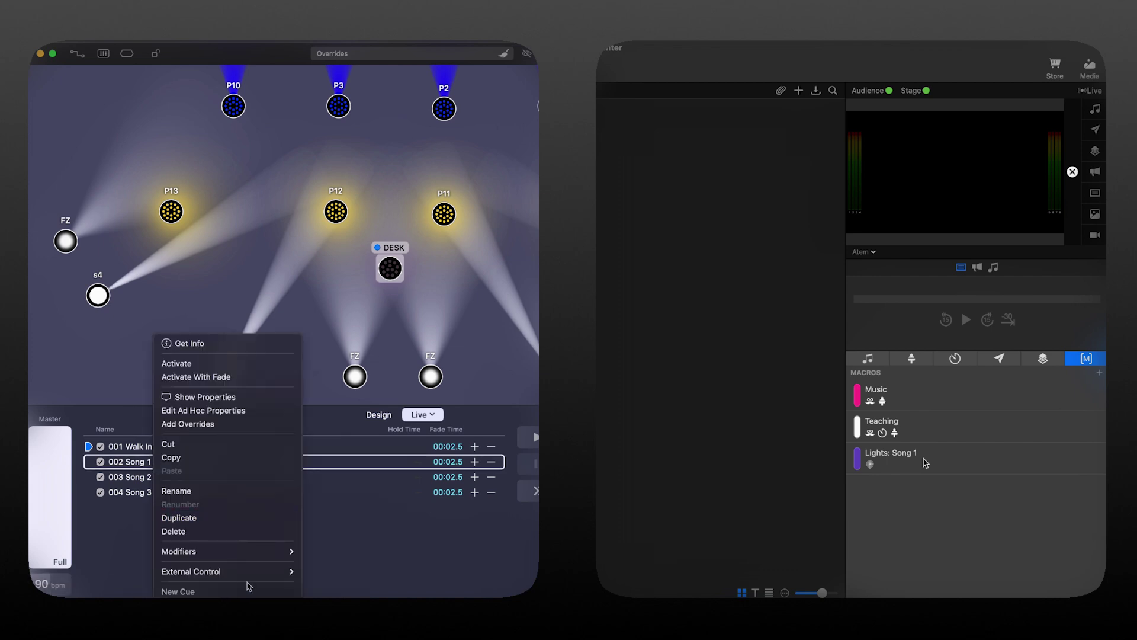
mouse_move(248, 575)
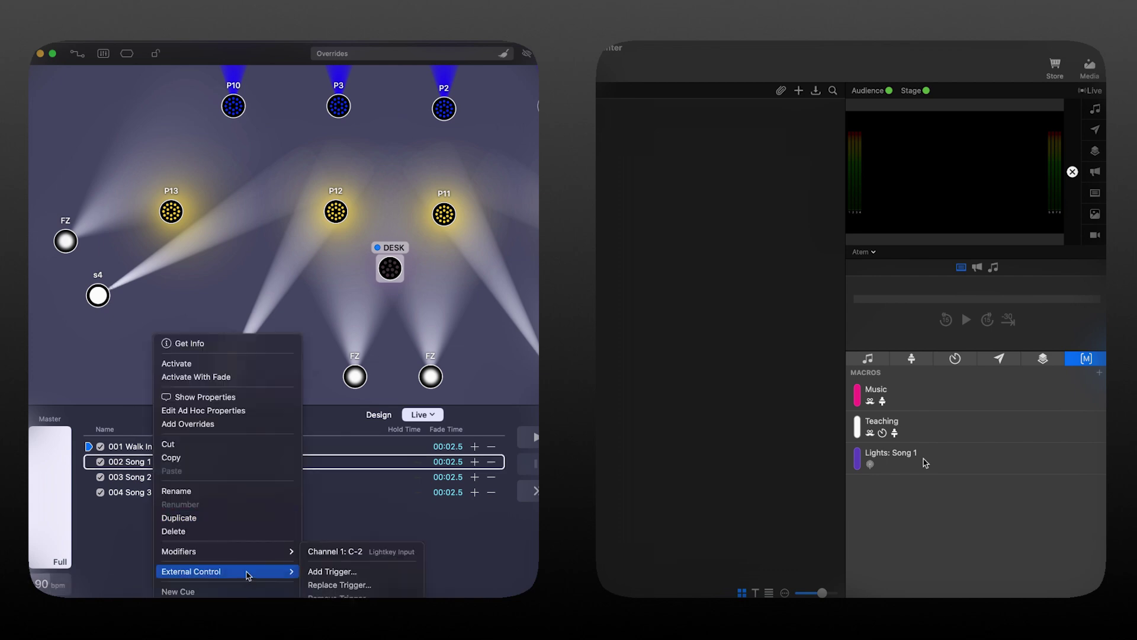
left_click(351, 572)
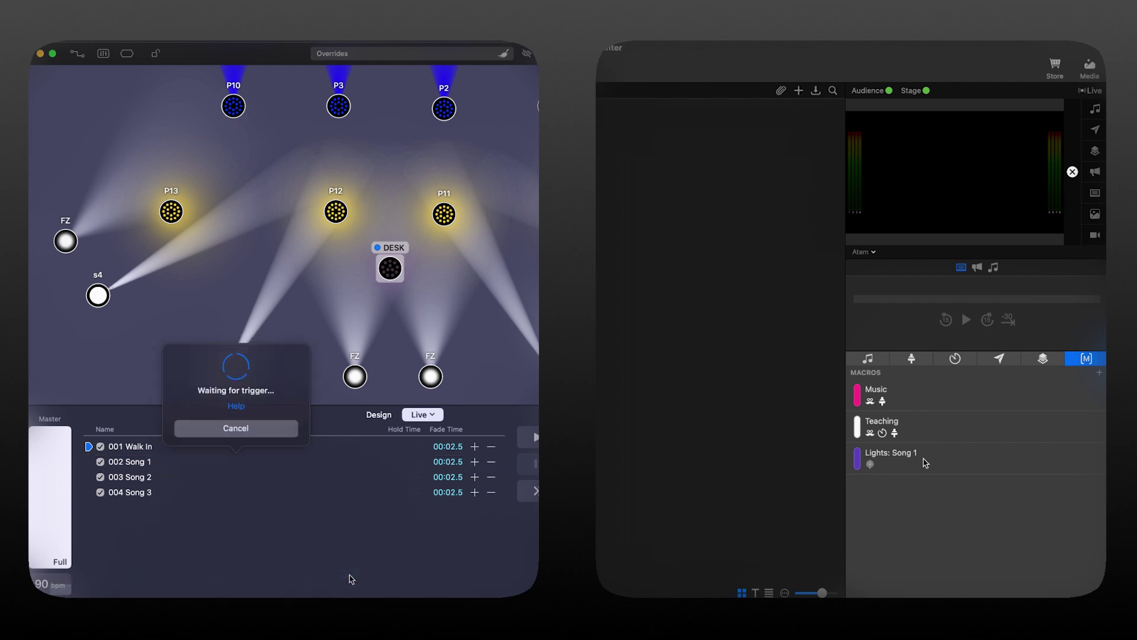
left_click(926, 462)
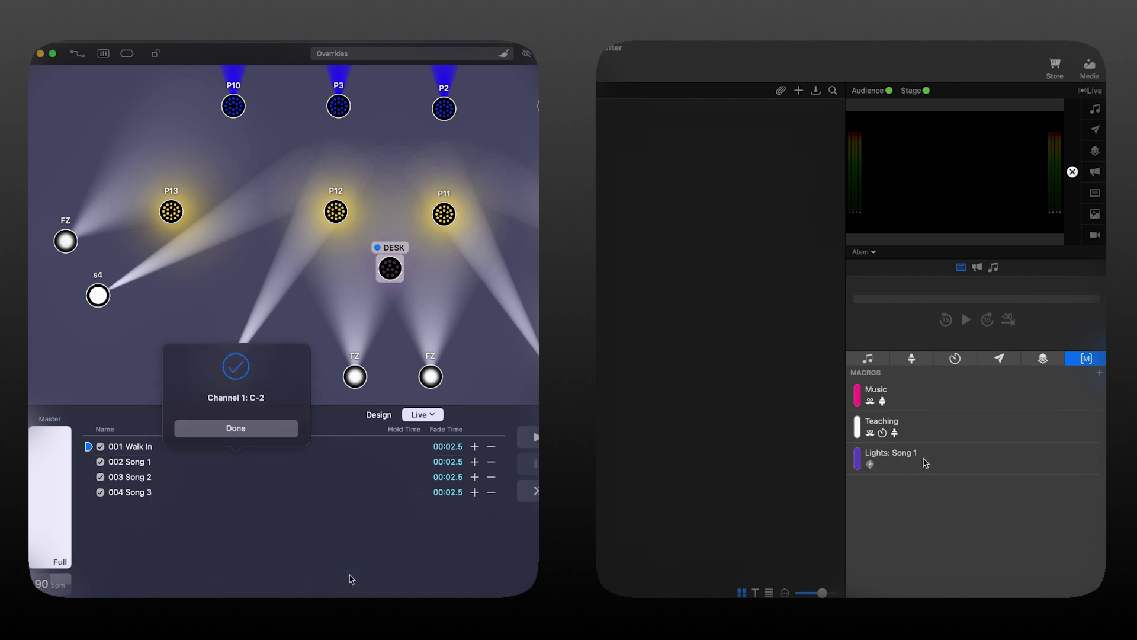
left_click(153, 464)
- Check cue 002 Song 1's triggers, then fire the macro to activate the cue
right_click(153, 465)
mouse_move(246, 572)
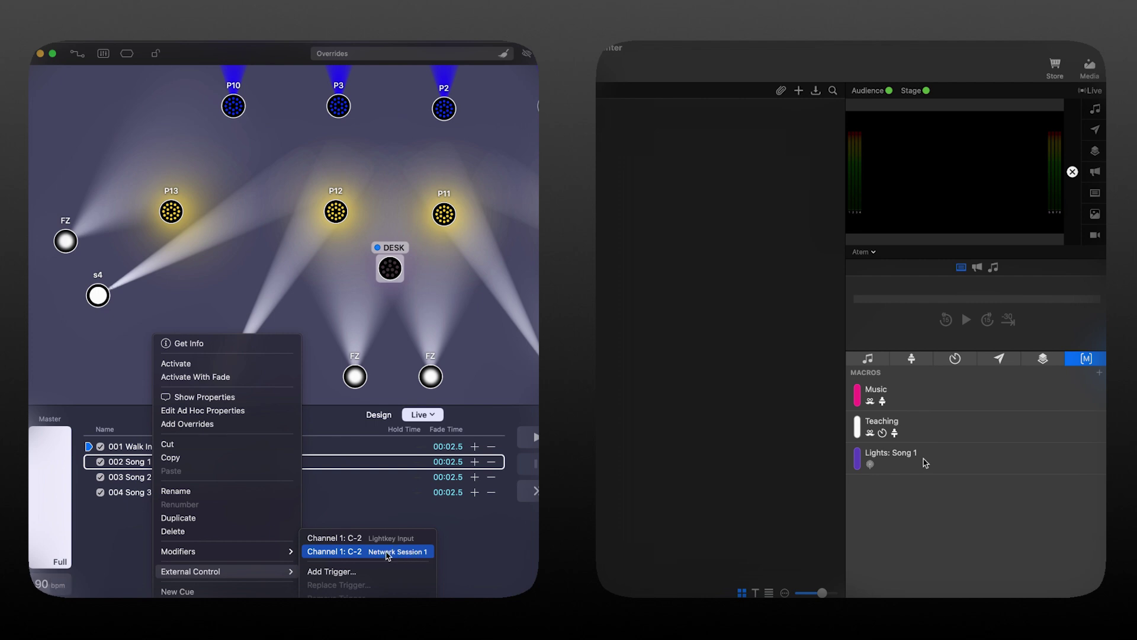
left_click(488, 554)
left_click(490, 553)
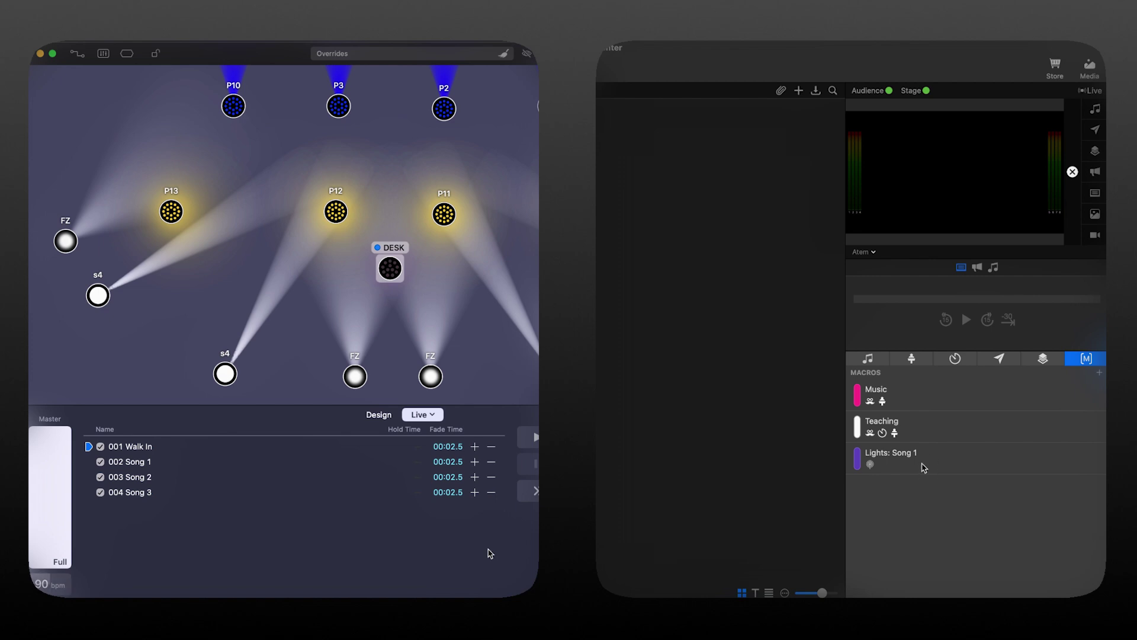
left_click(922, 467)
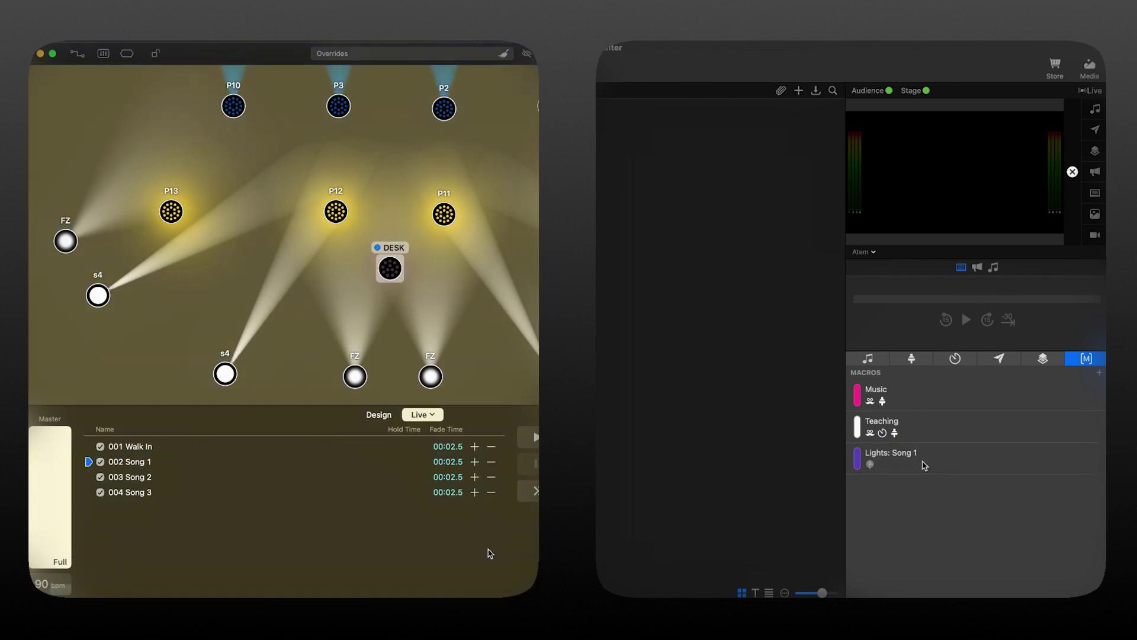